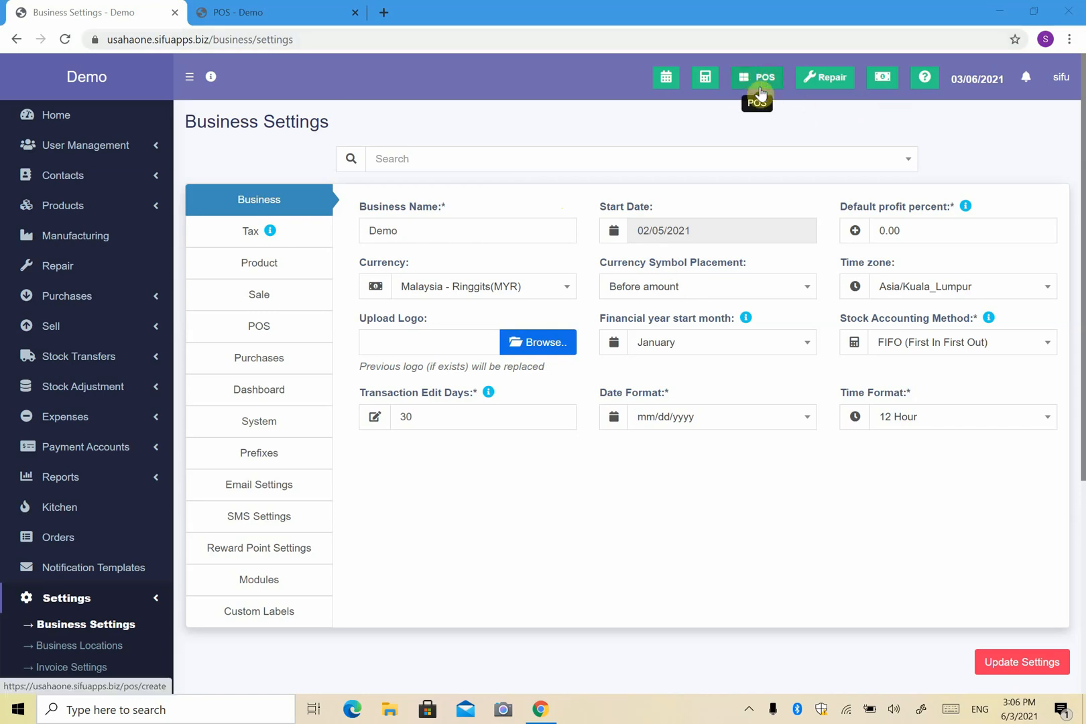
- Close the current cash register from the POS screen, keeping the prefilled cash, card slip and cheque totals
left_click(281, 9)
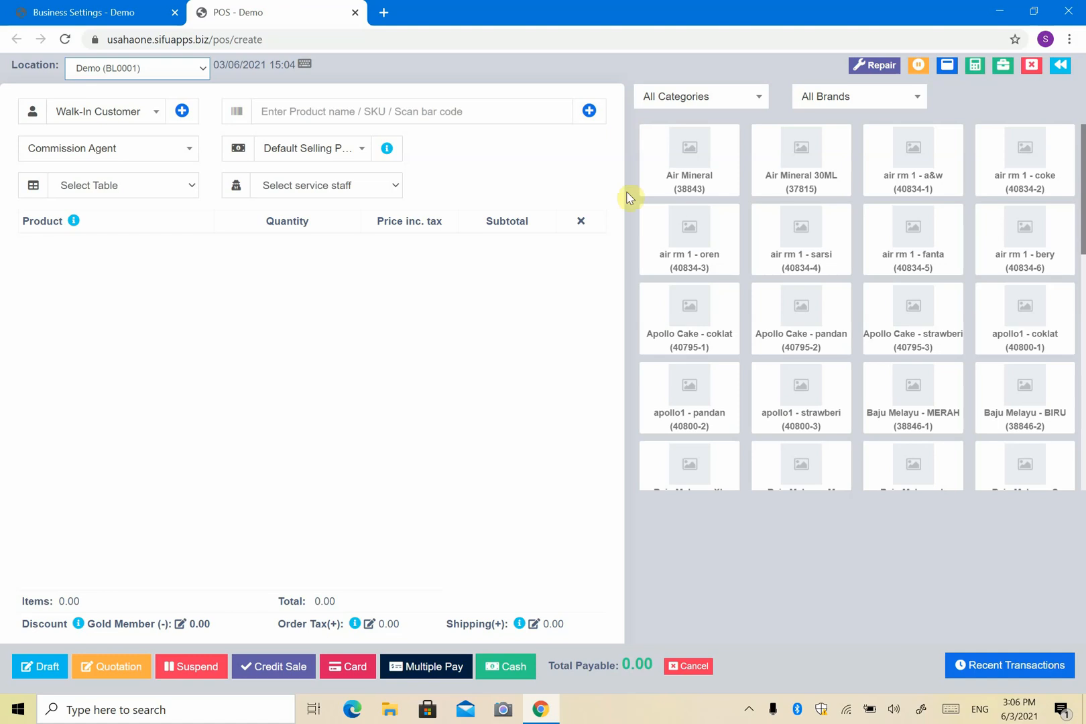
left_click(1032, 66)
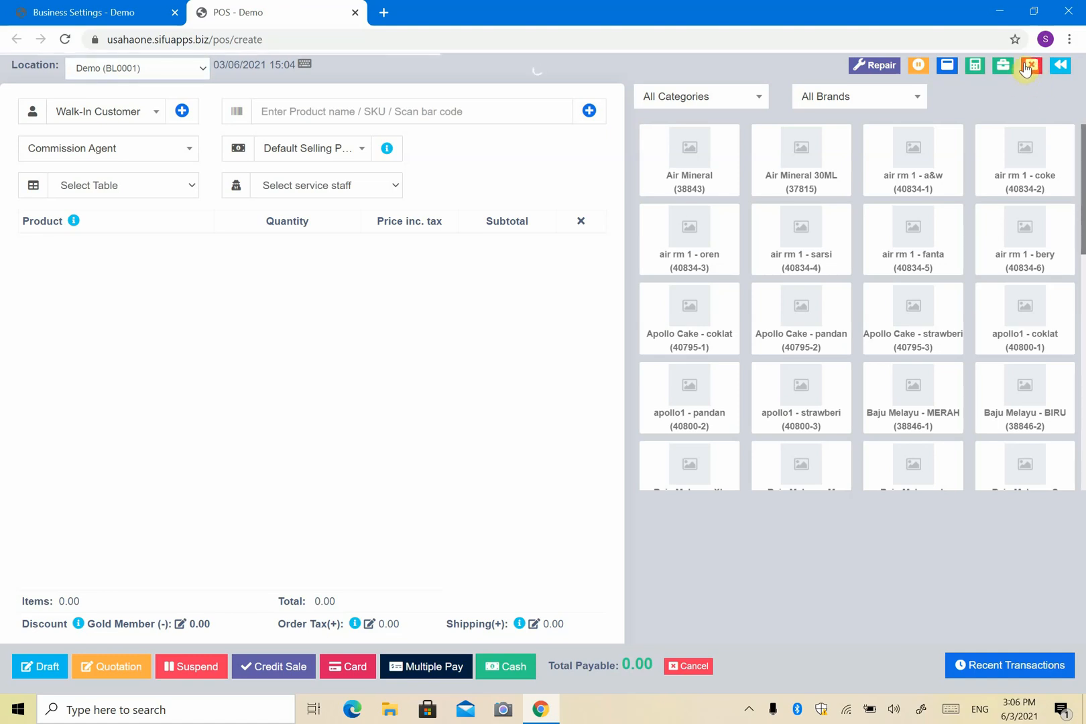
scroll(783, 429, "down", 5)
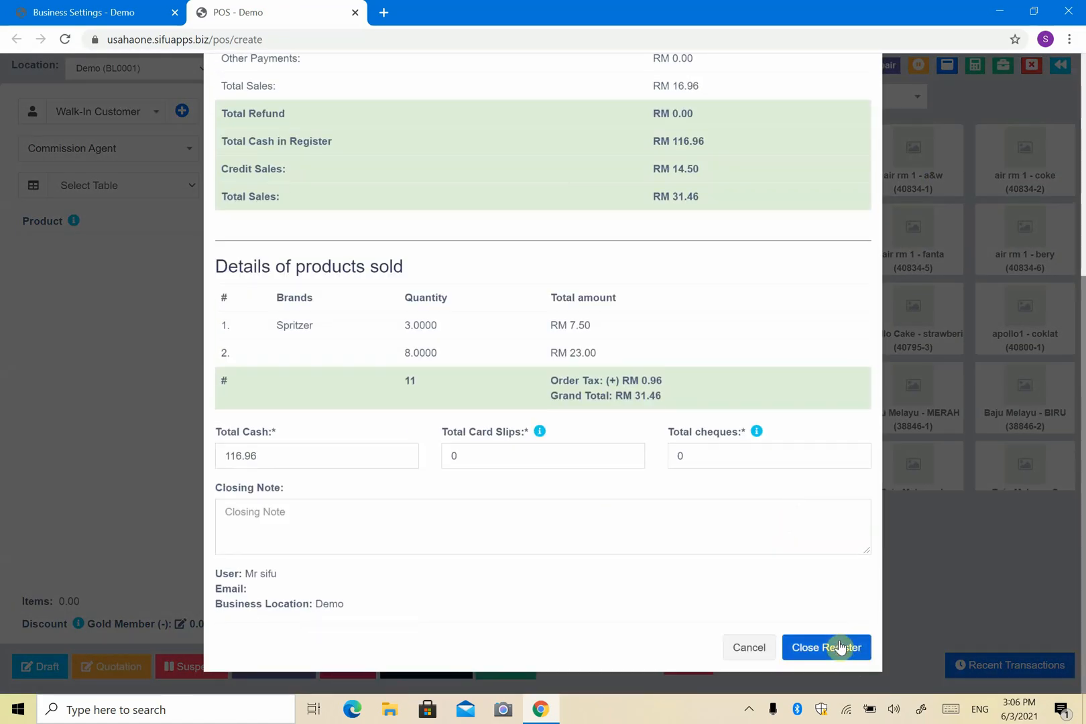
left_click(838, 643)
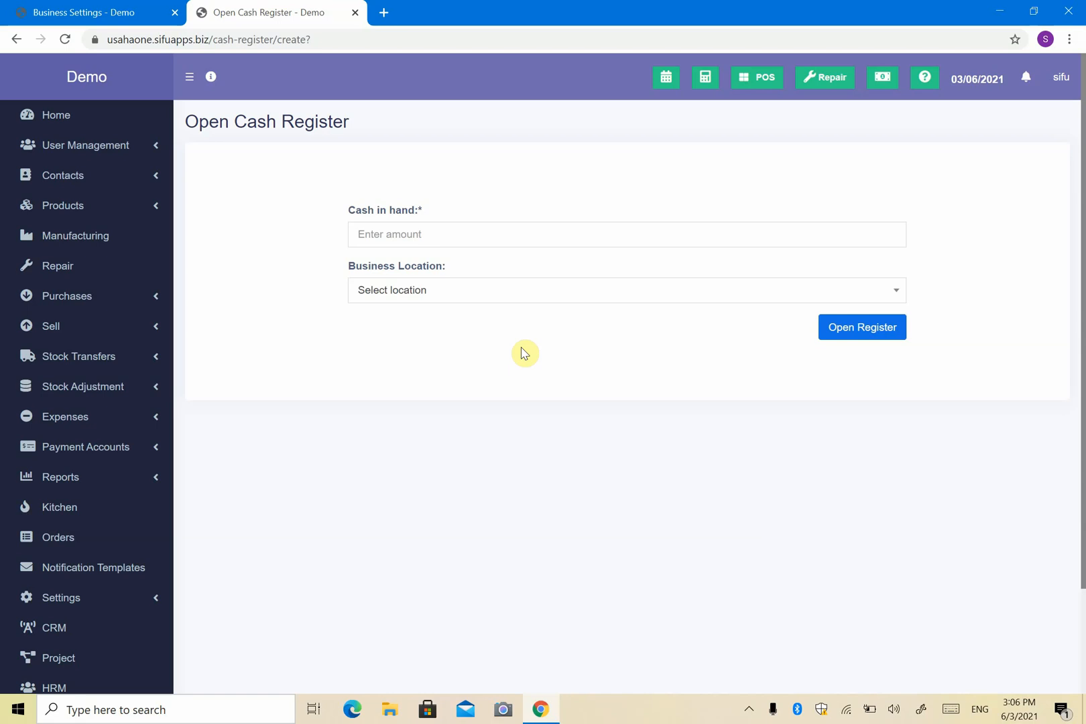
- Open a new cash register for the business location Demo (BL0001) with 100 cash in hand
left_click(524, 295)
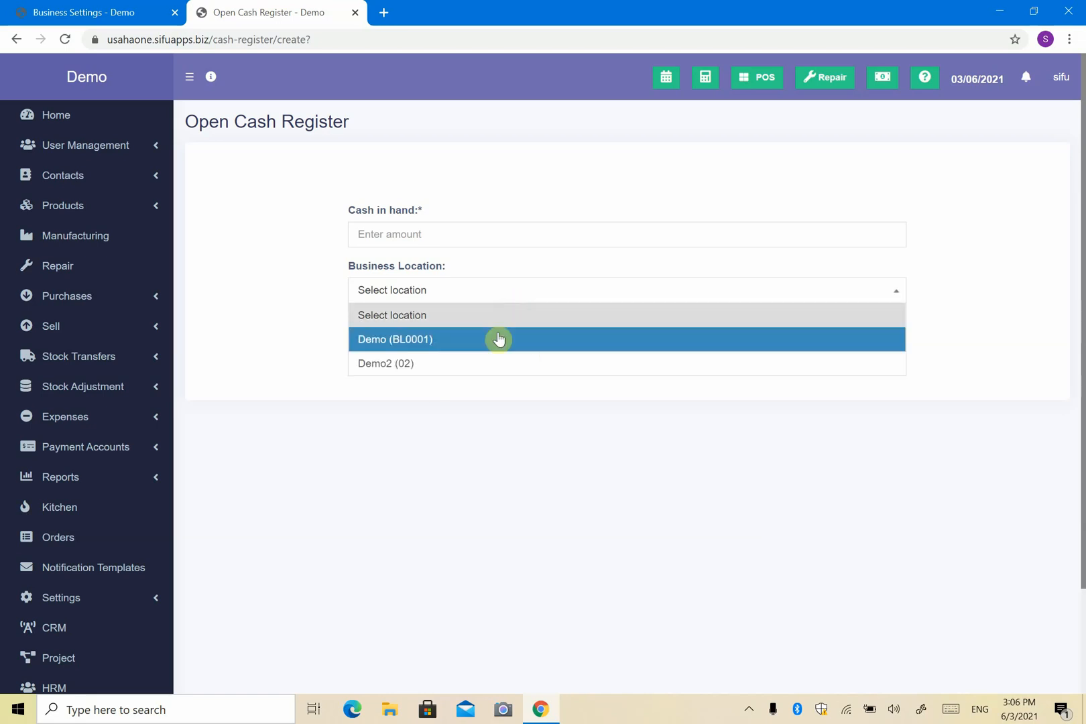
left_click(499, 340)
left_click(480, 228)
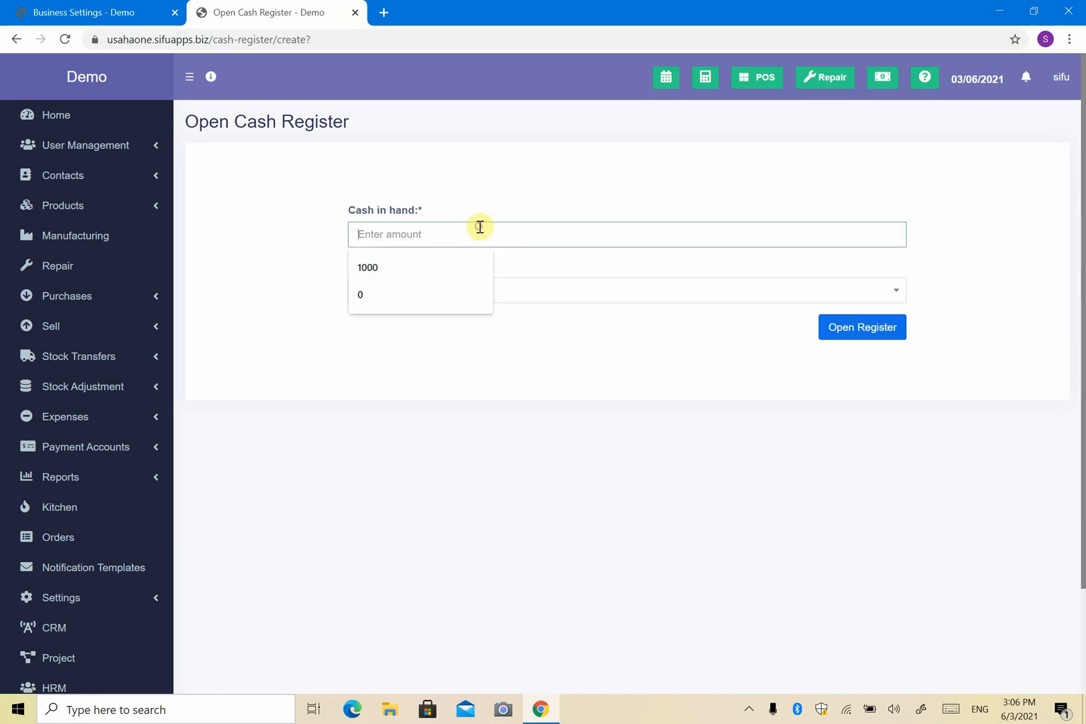
left_click(482, 206)
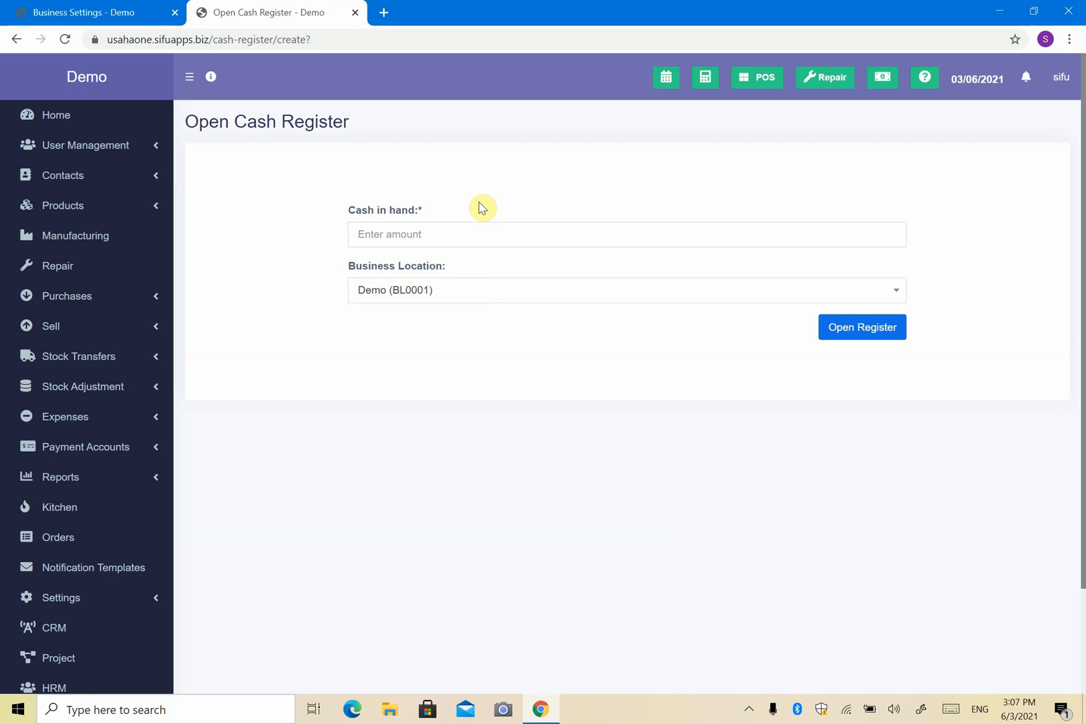
left_click(477, 242)
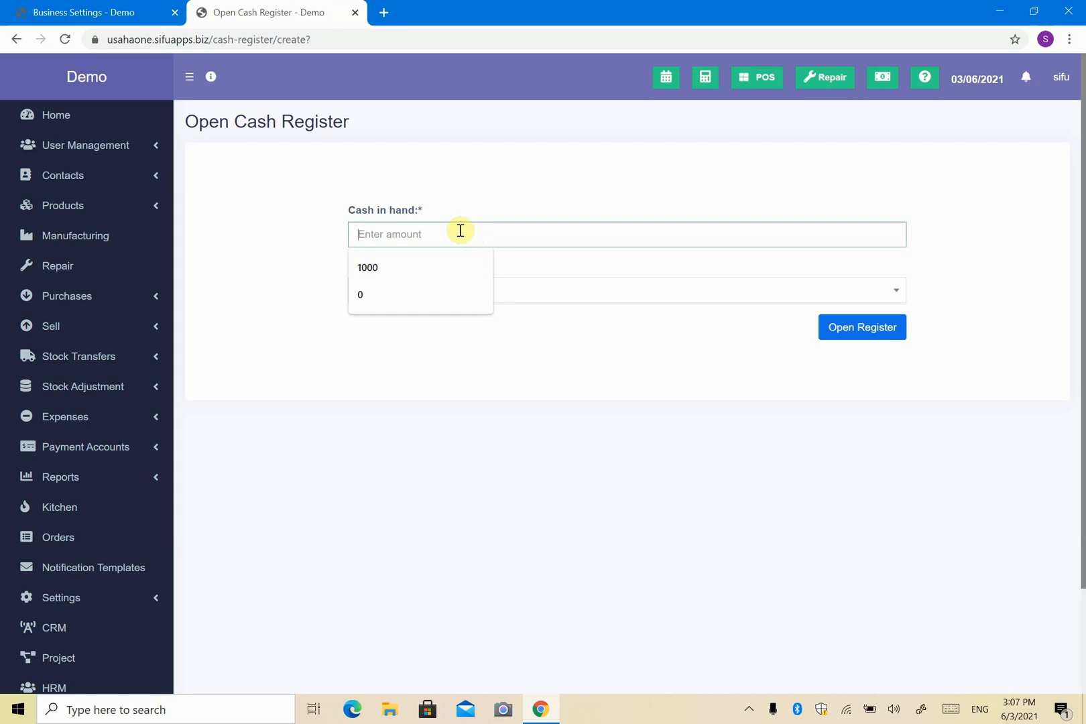
type("100")
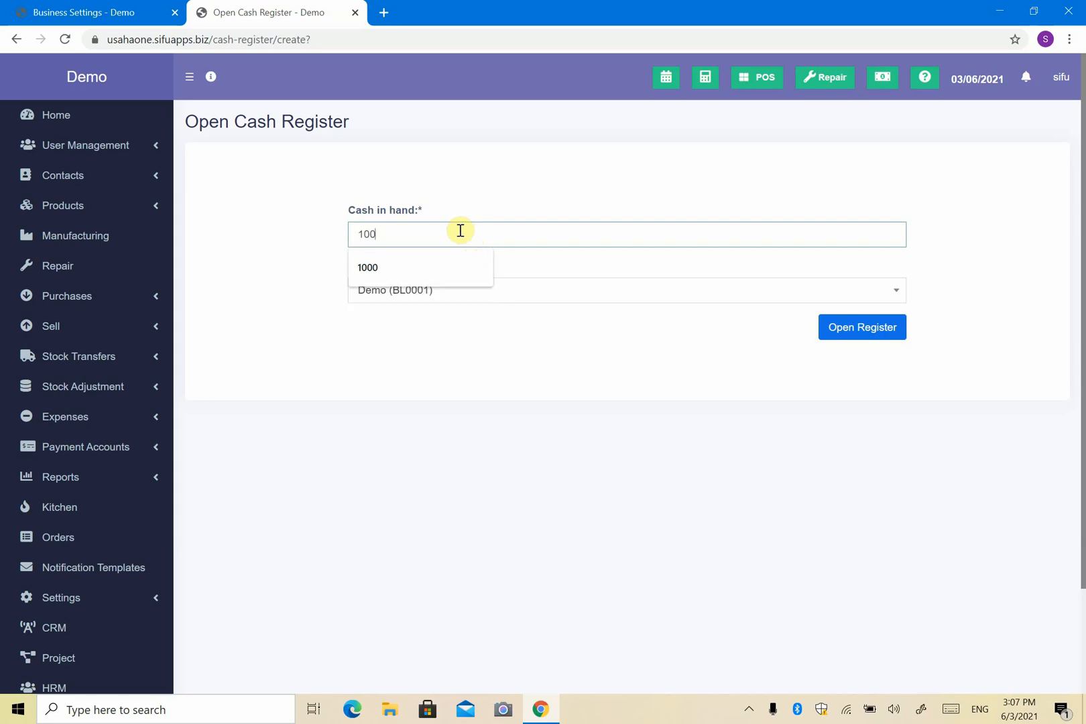
left_click(535, 170)
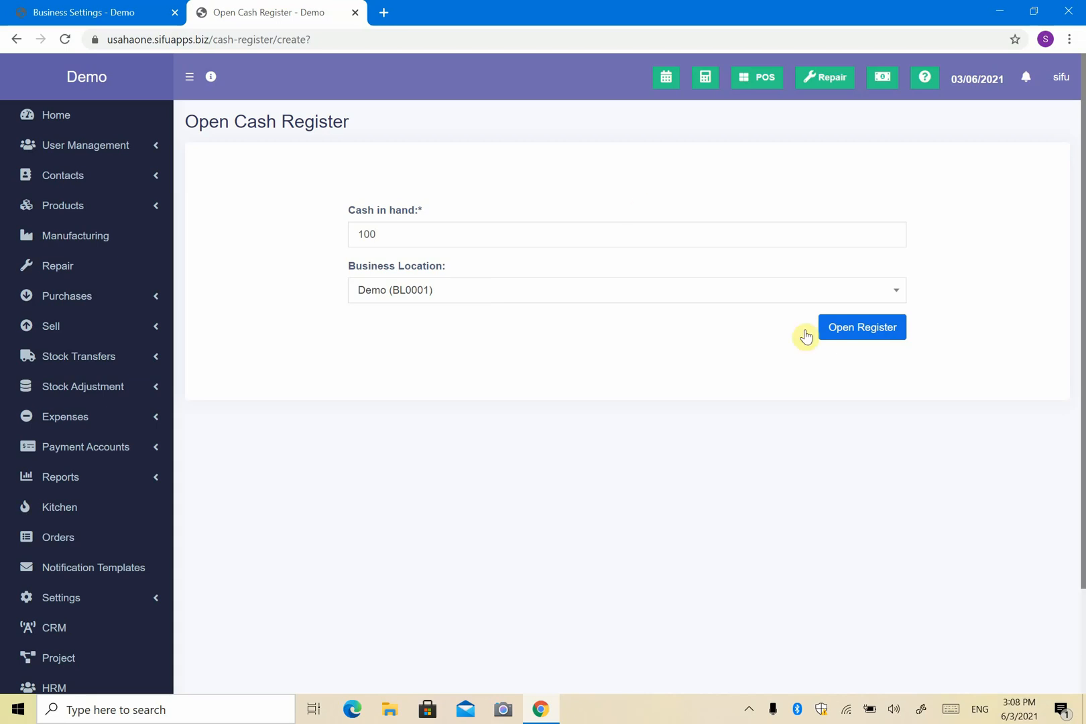
left_click(853, 327)
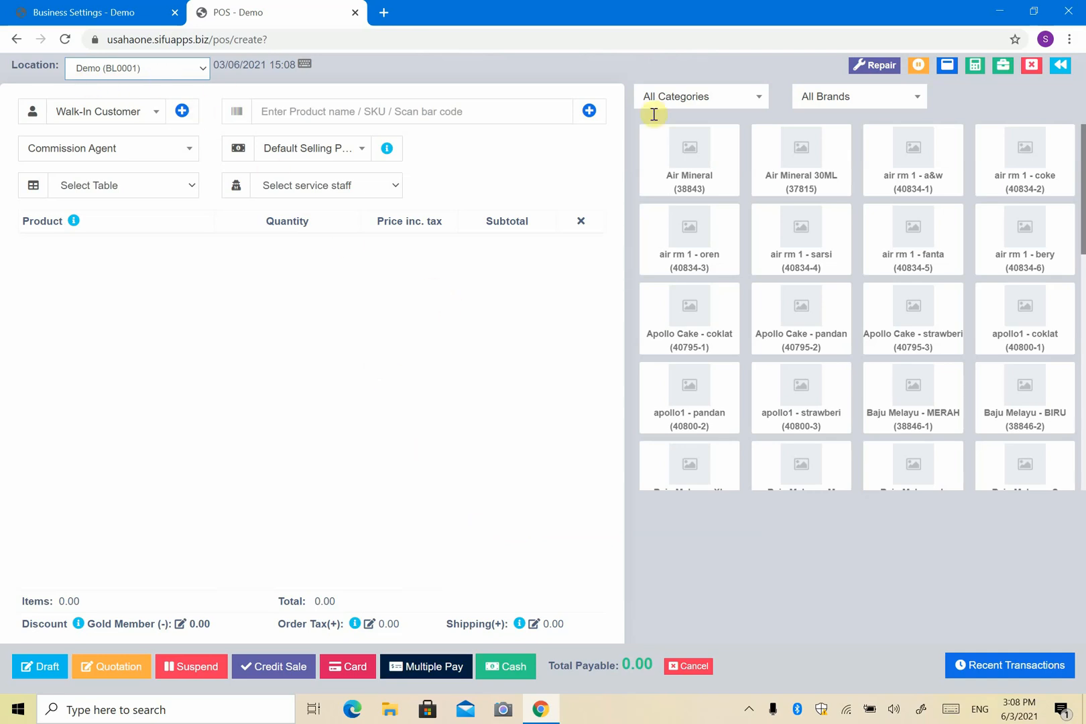
- View the POS screen in full screen and review the business location choices, keeping Demo (BL0001) selected
left_click(947, 66)
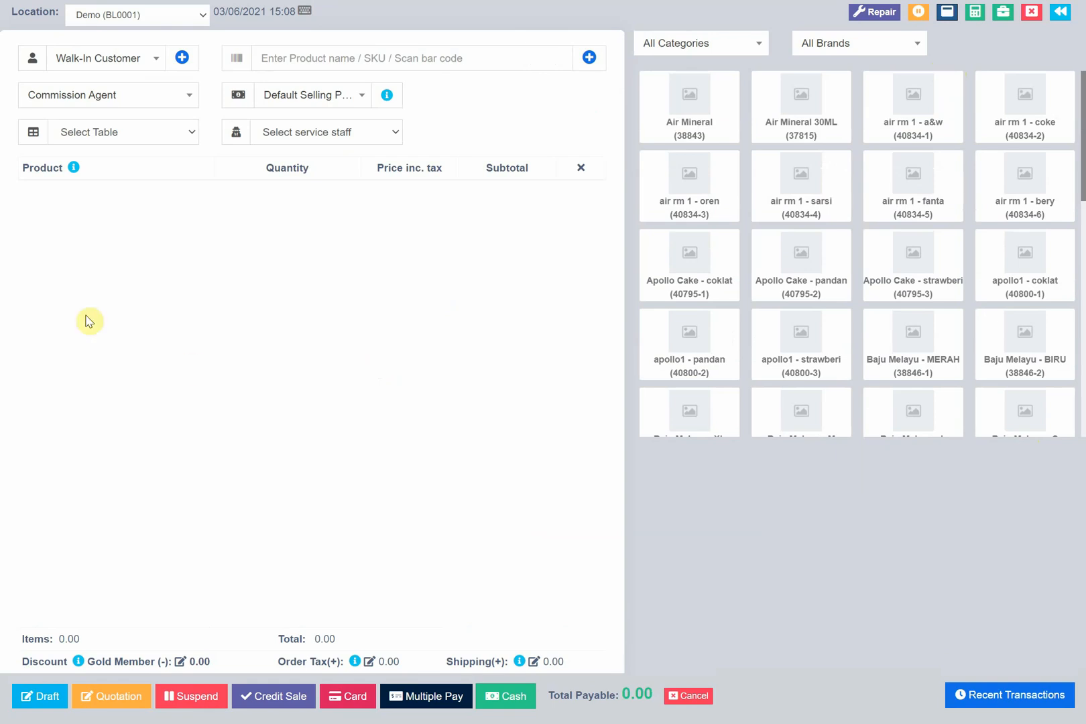
left_click(147, 16)
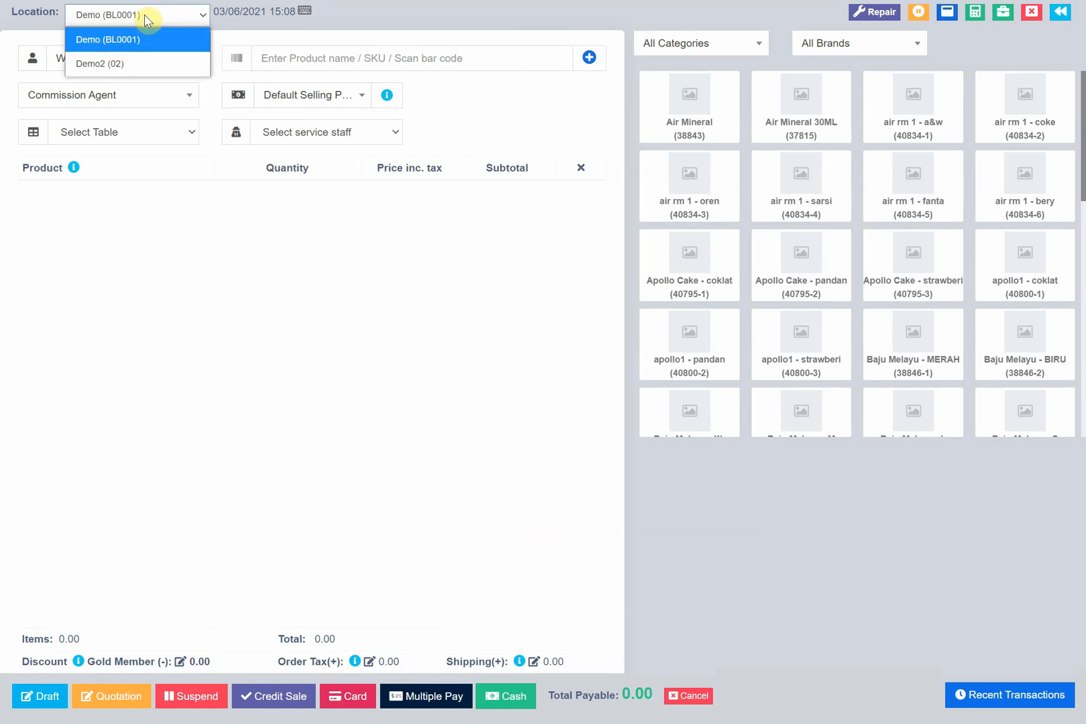
left_click(139, 40)
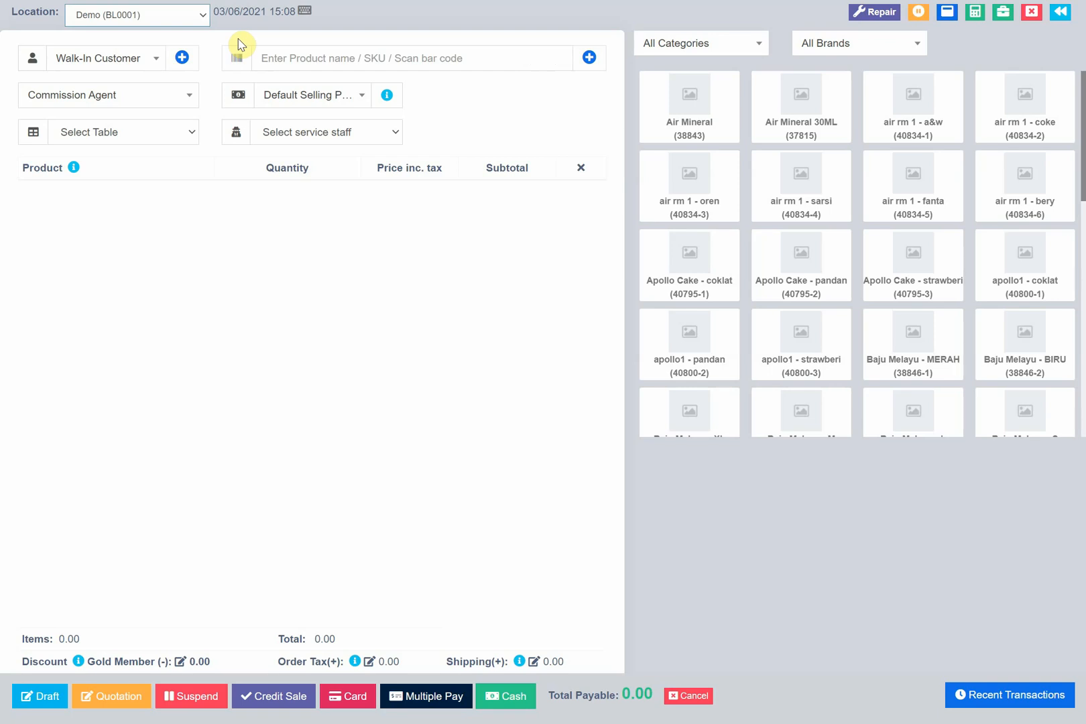
left_click(166, 20)
left_click(376, 8)
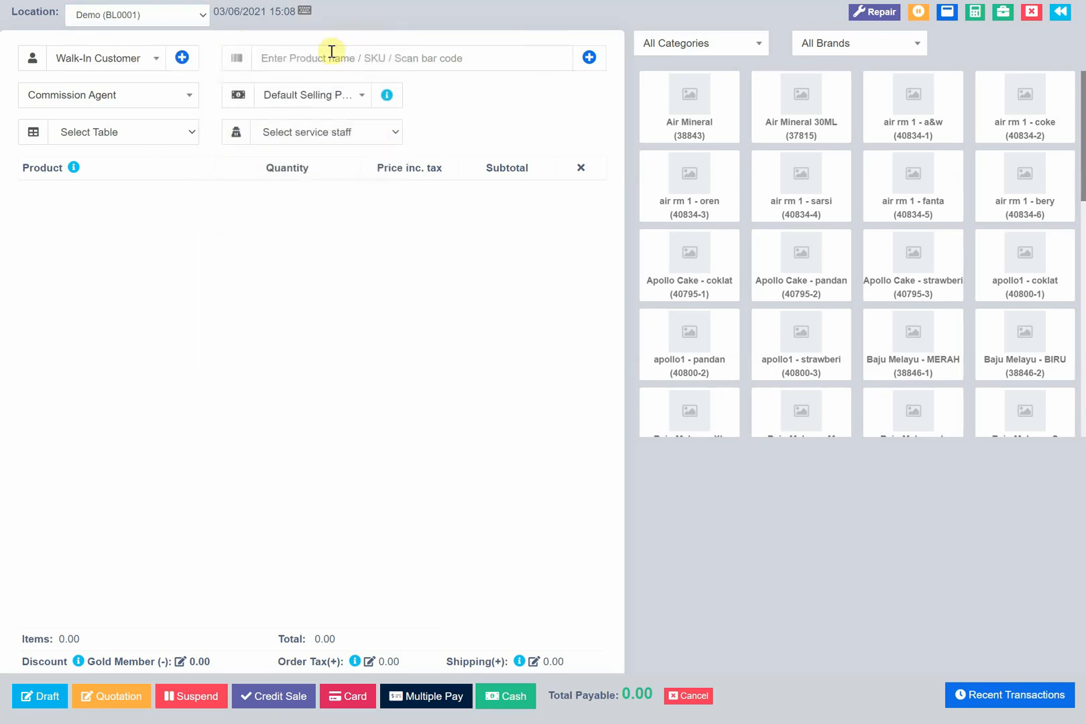
mouse_move(309, 13)
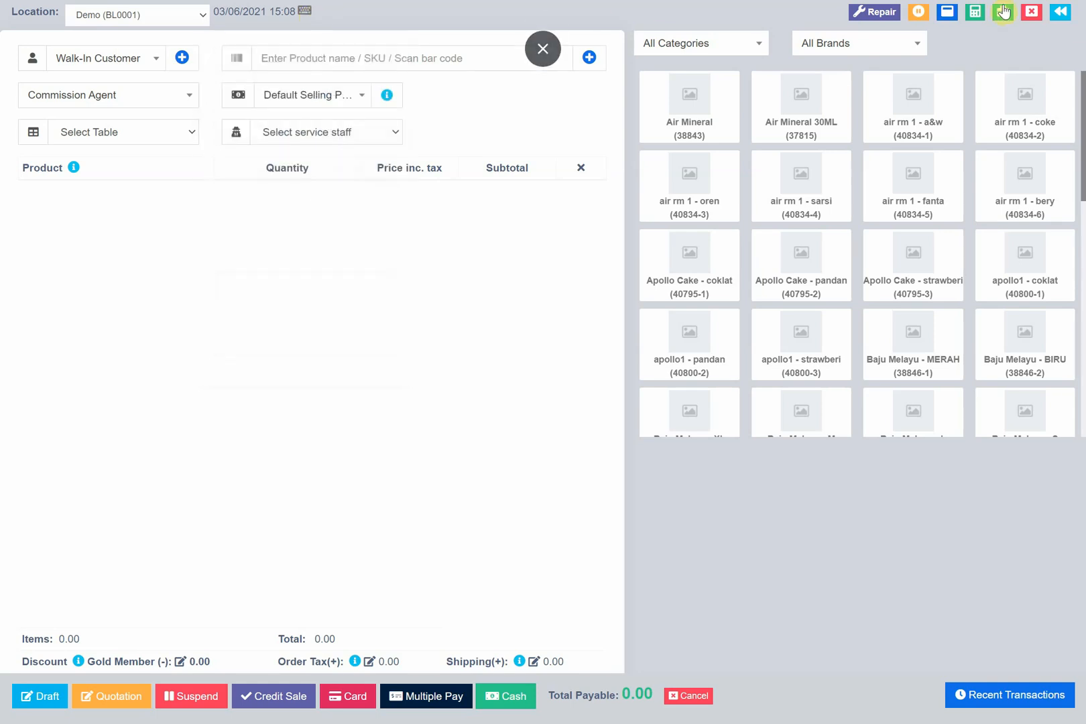
- Go back from the POS screen to the POS sales list and reopen the POS screen
left_click(1065, 15)
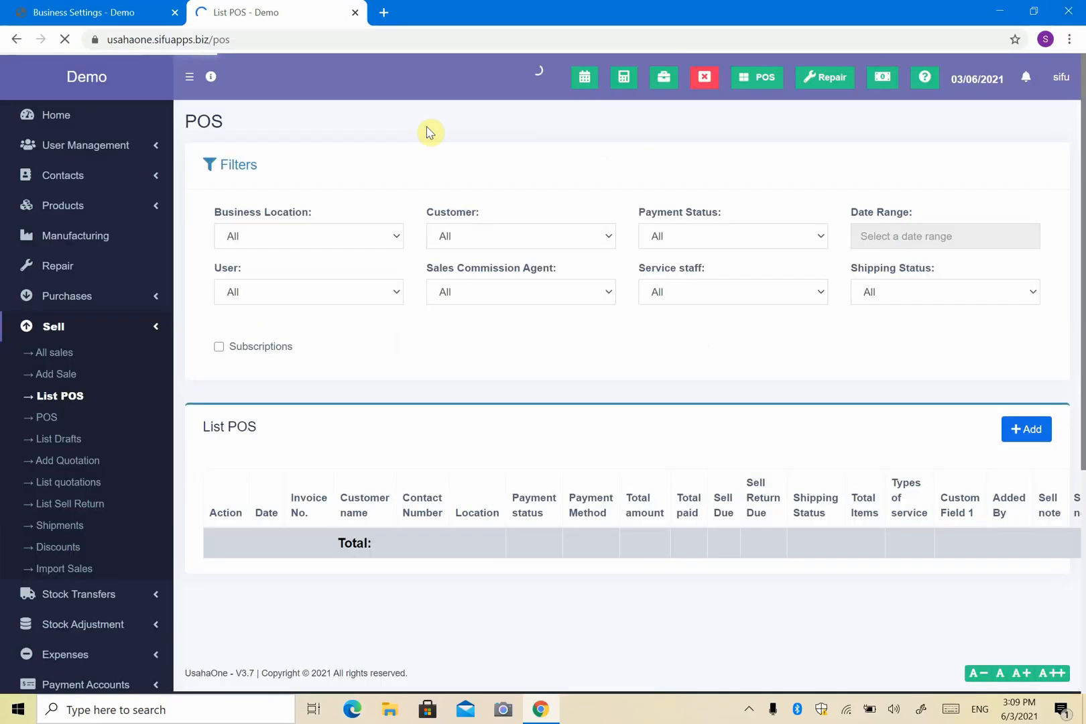
left_click(765, 80)
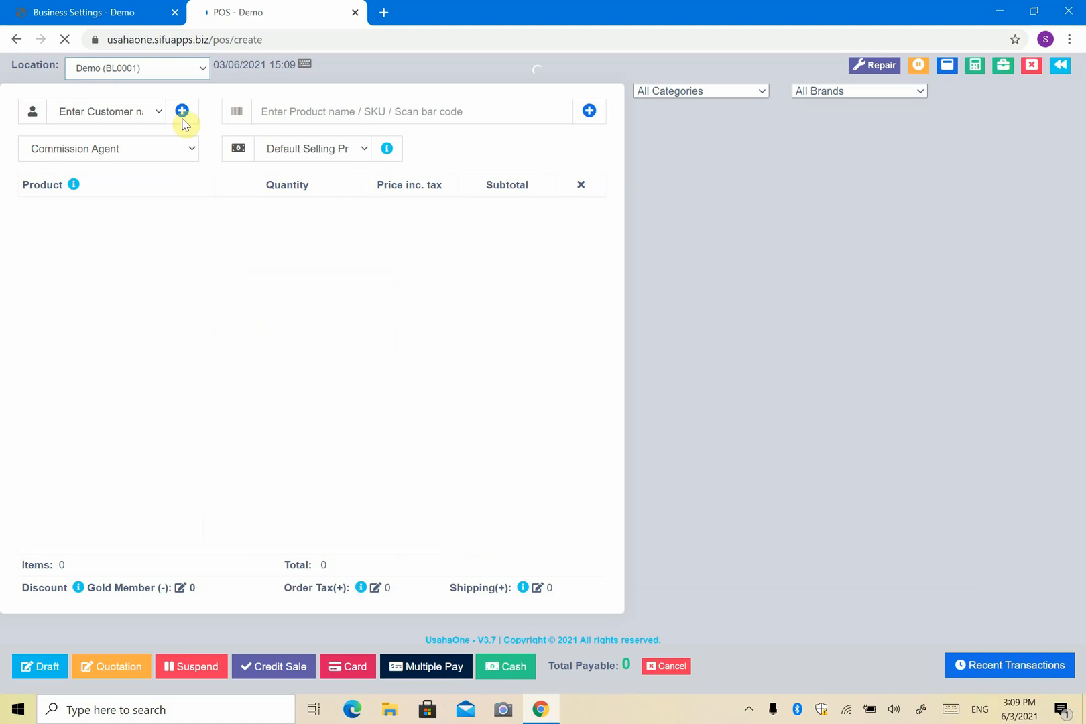
- Open Business Settings in a separate browser tab and review the POS keyboard shortcuts and POS settings options
left_click(160, 14)
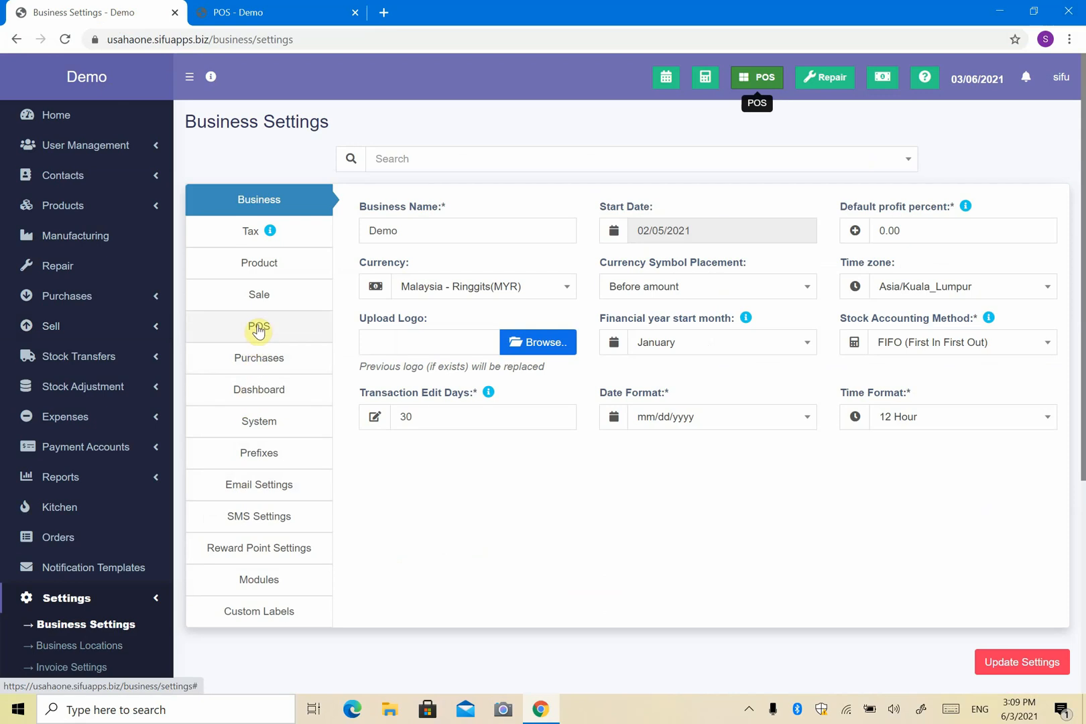
right_click(259, 327)
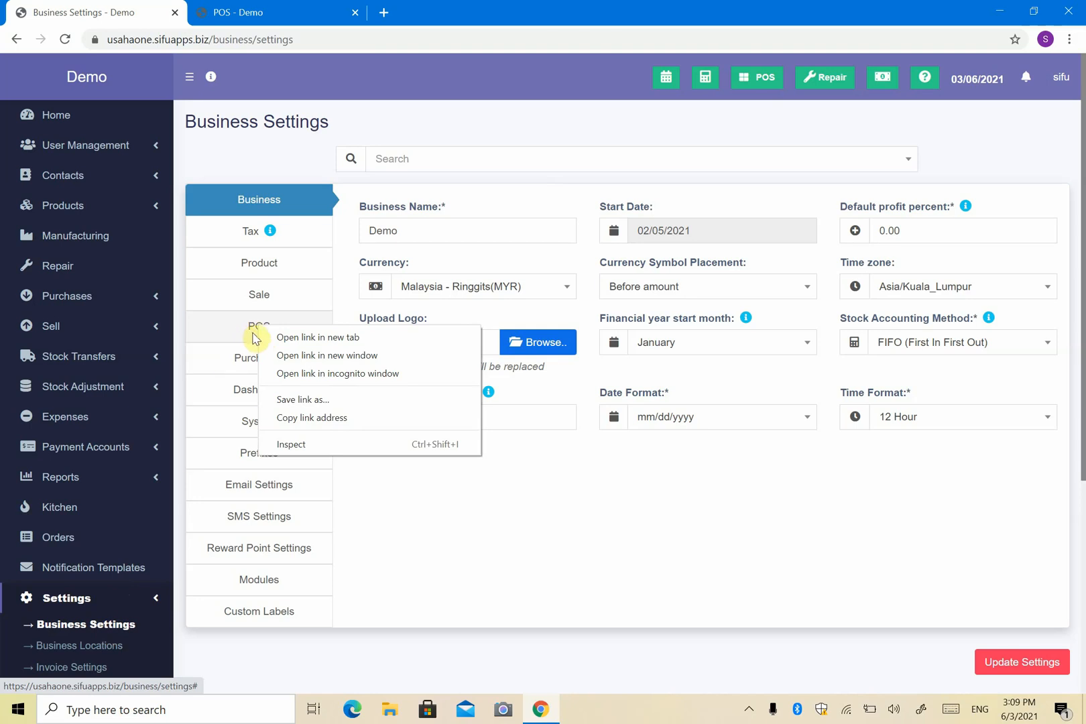
left_click(284, 337)
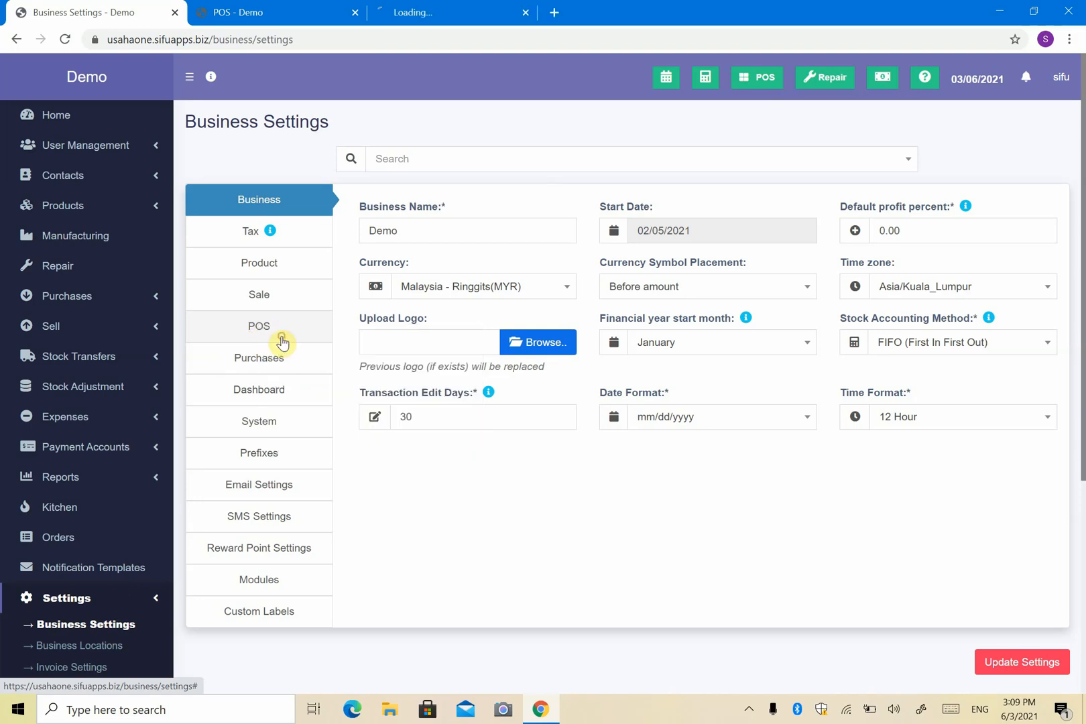
left_click(446, 25)
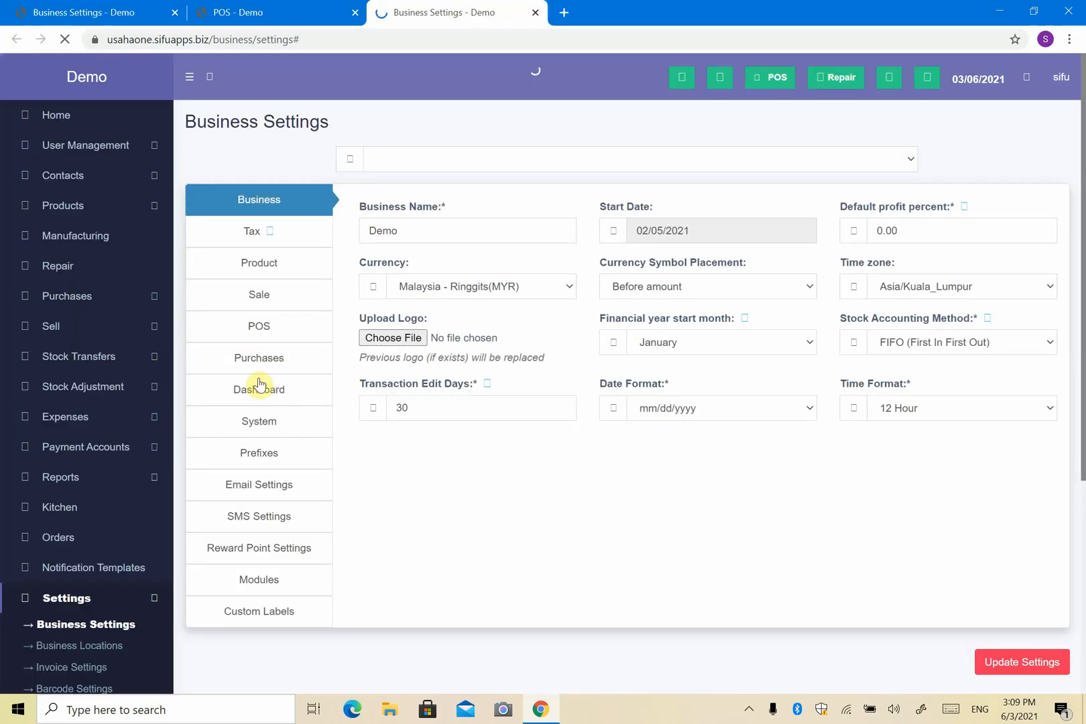
left_click(295, 333)
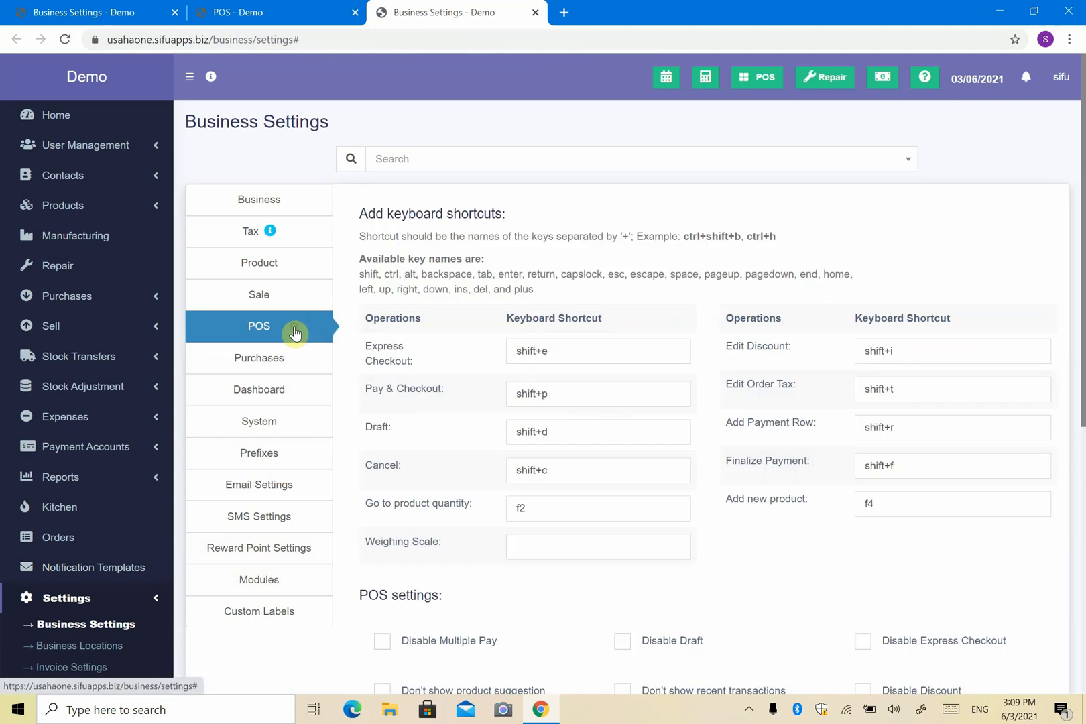
scroll(602, 443, "down", 1)
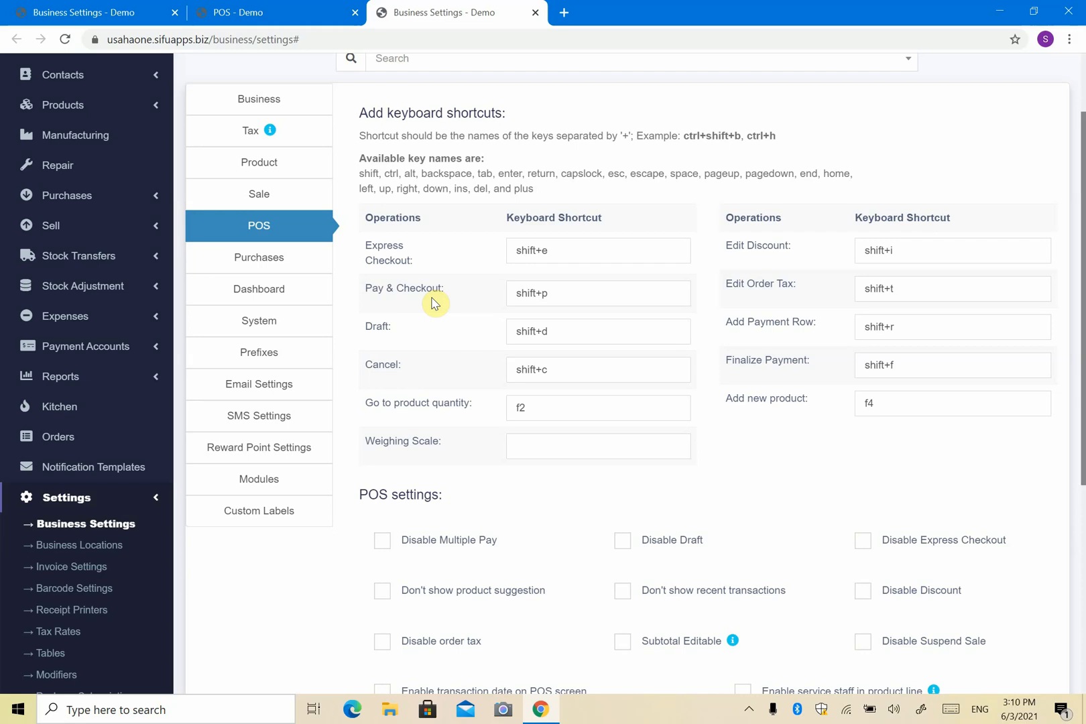
scroll(433, 303, "down", 2)
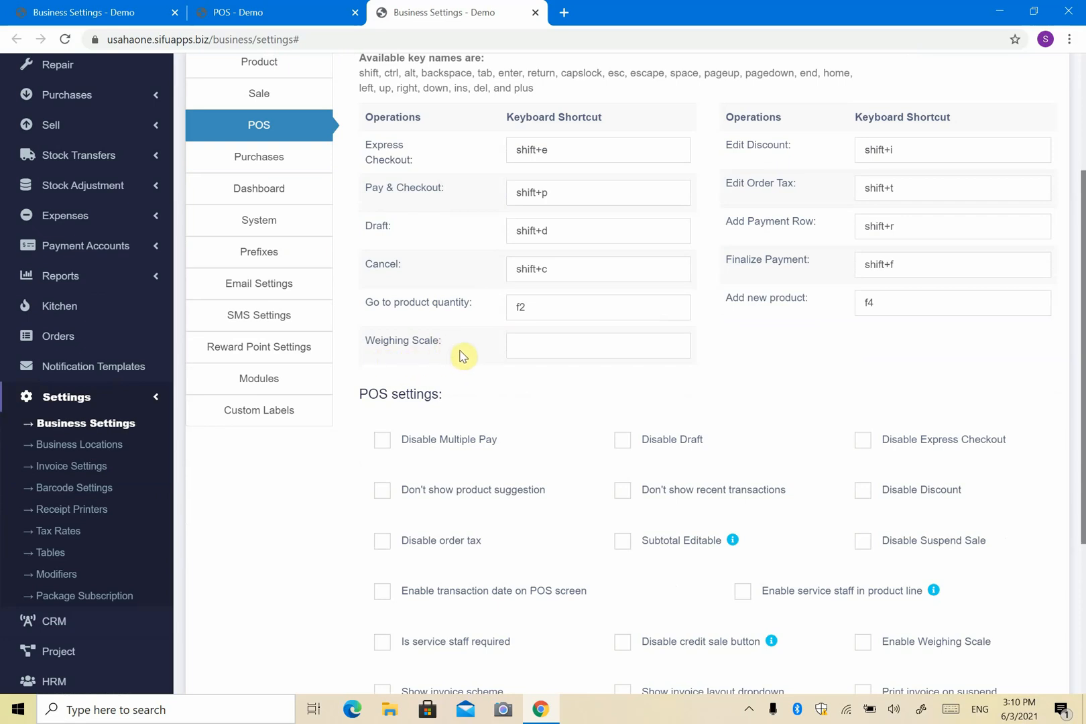
scroll(500, 310, "up", 4)
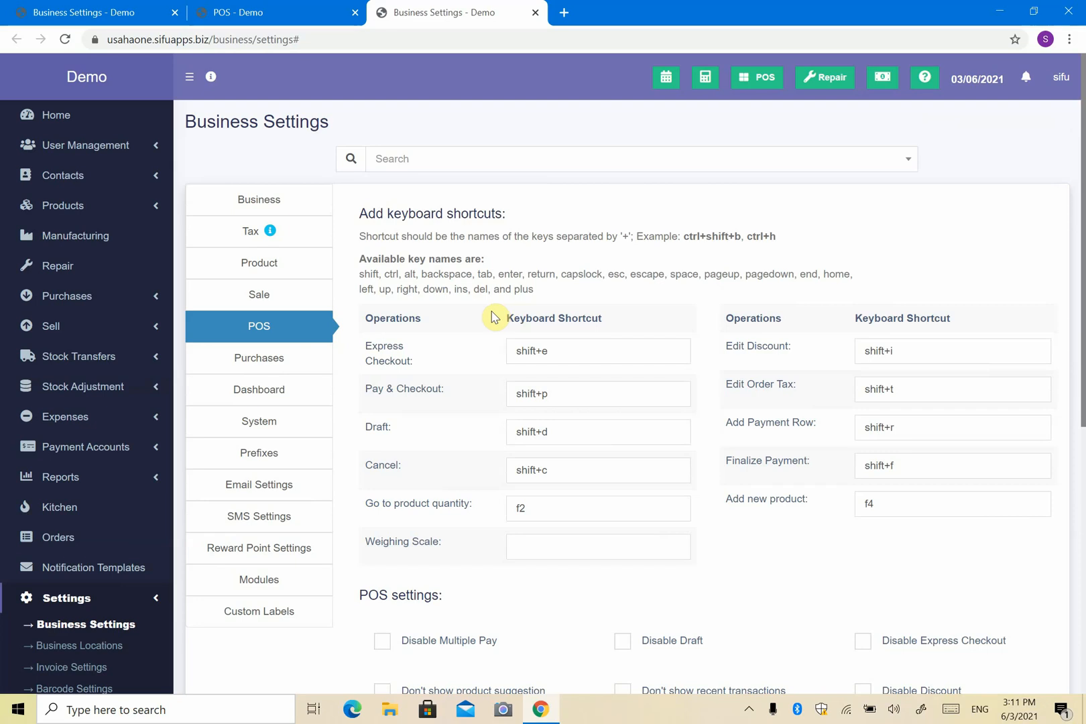
- Return to the POS sale screen and search the customer list for "test" without choosing a customer
left_click(288, 17)
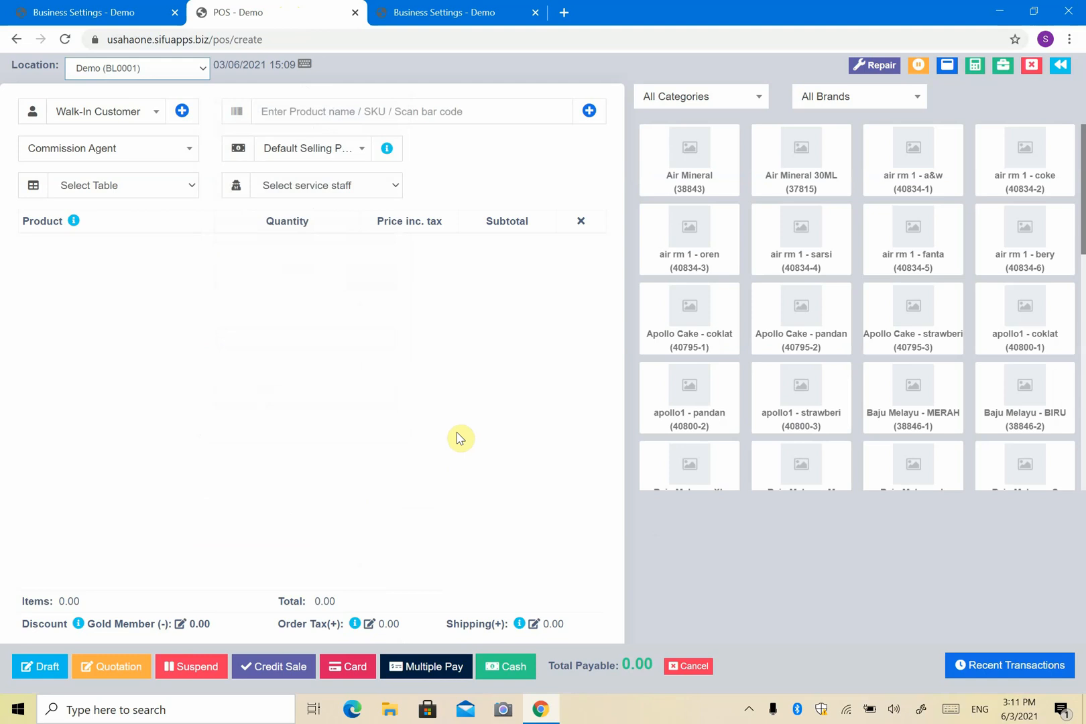
left_click(157, 117)
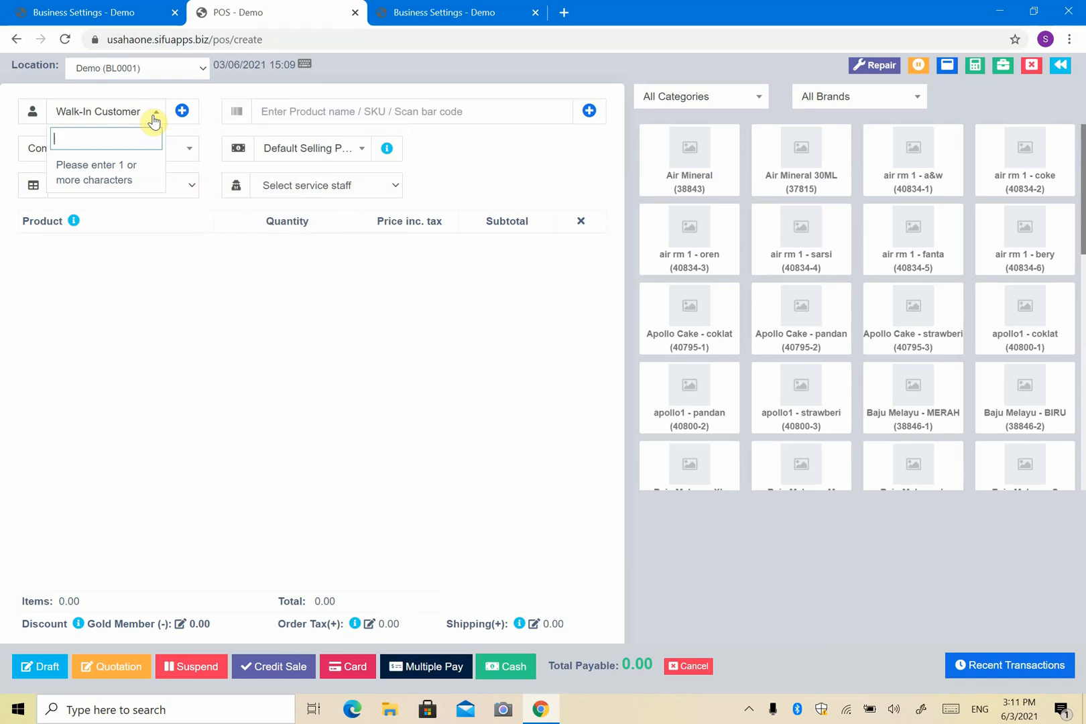
type("test")
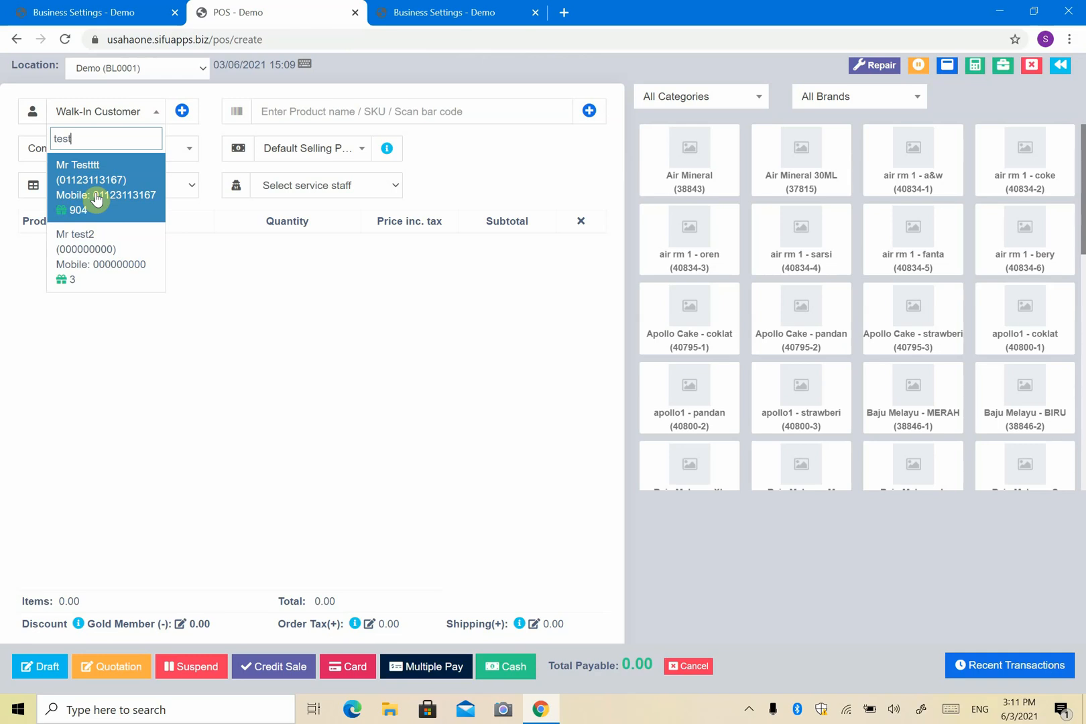
left_click(435, 161)
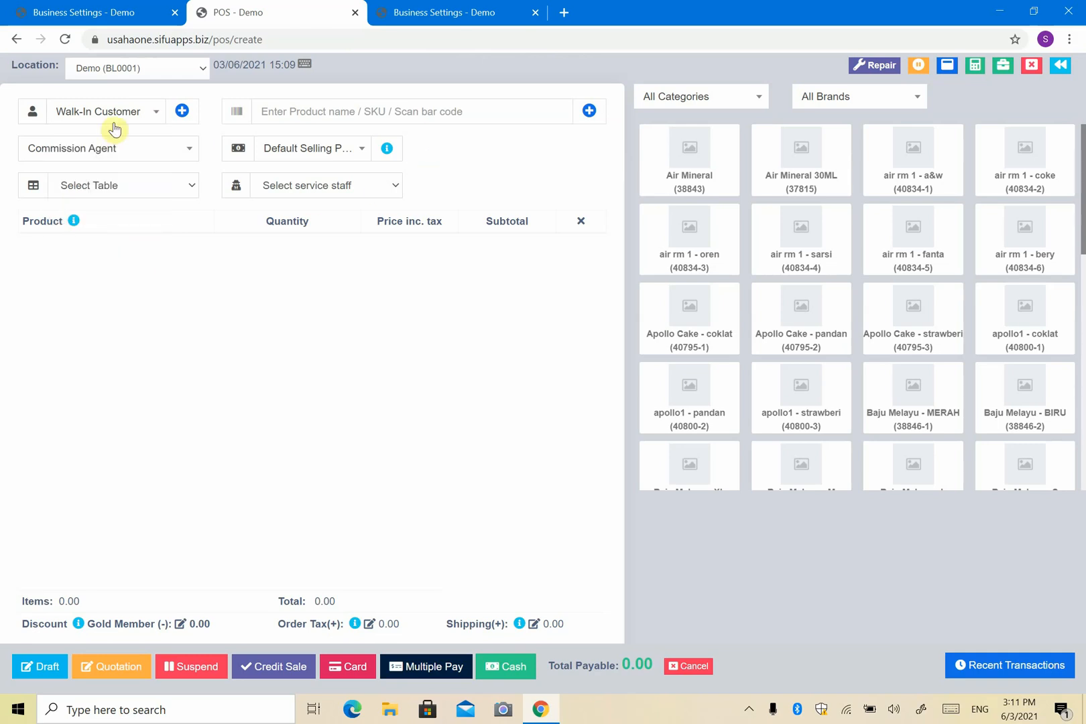
- Assign the first customer matching "test" to the sale in place of Walk-In Customer
left_click(115, 130)
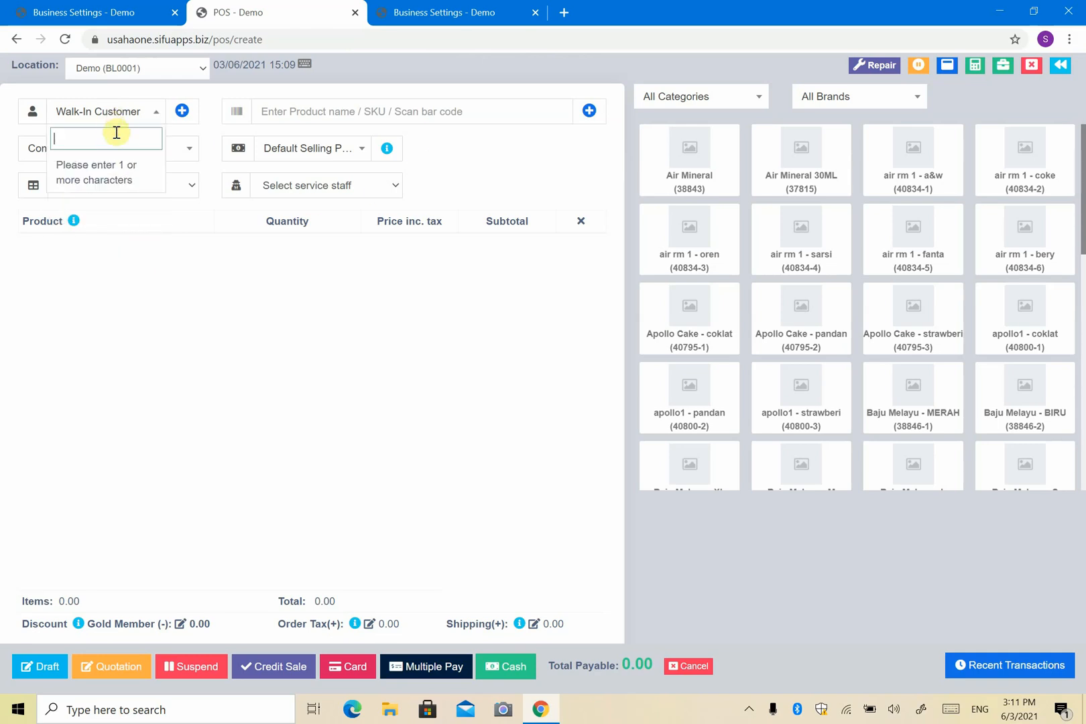
type("test")
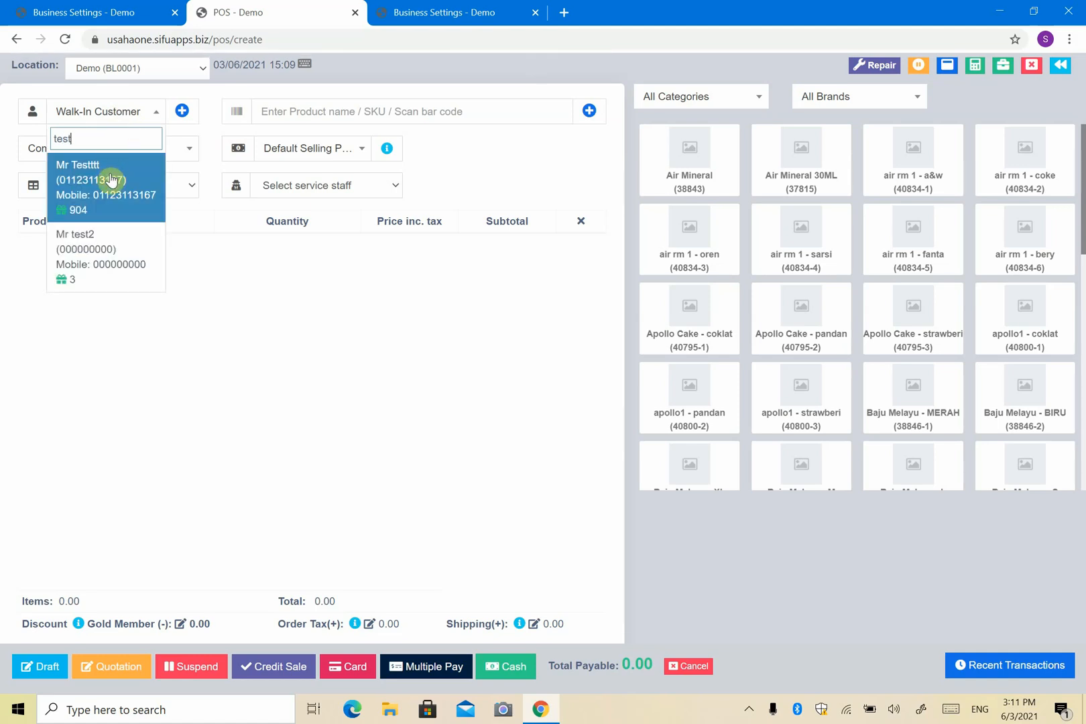
left_click(111, 180)
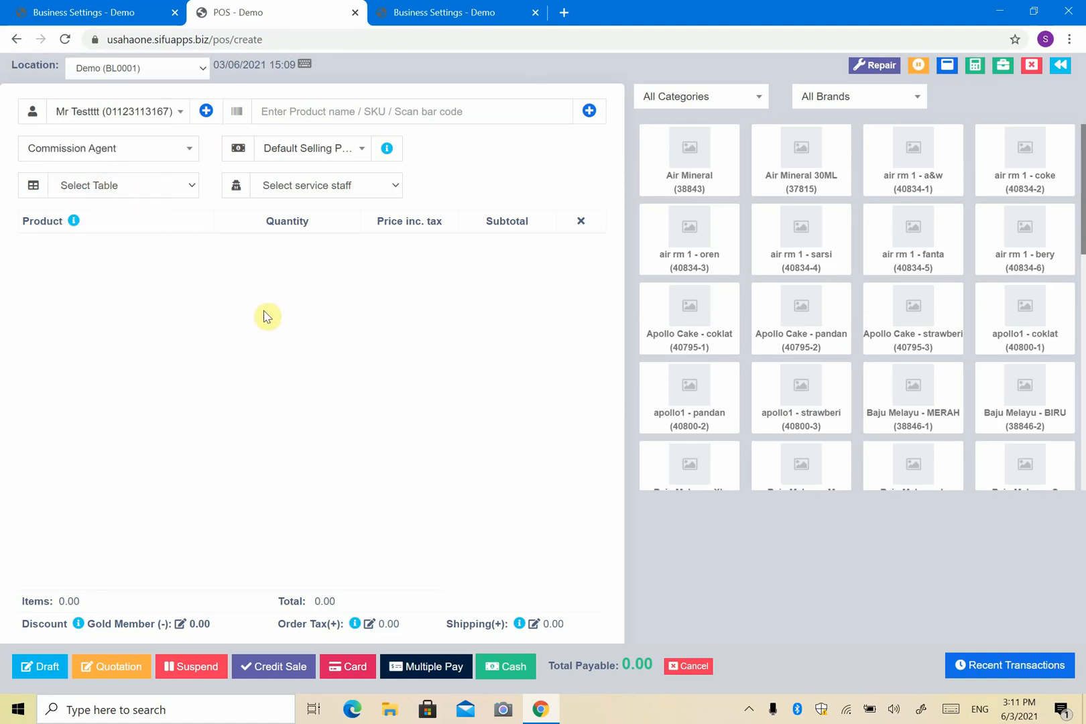
- Search the products for "air" without adding any to the sale, and clear the search text
left_click(313, 113)
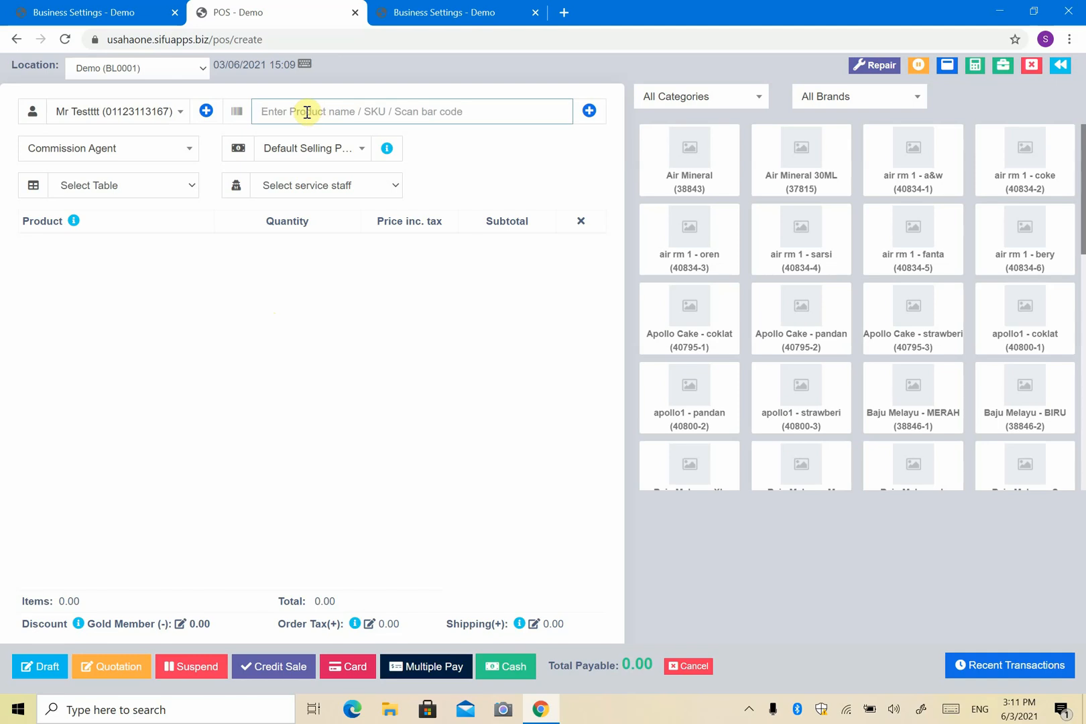
type("air")
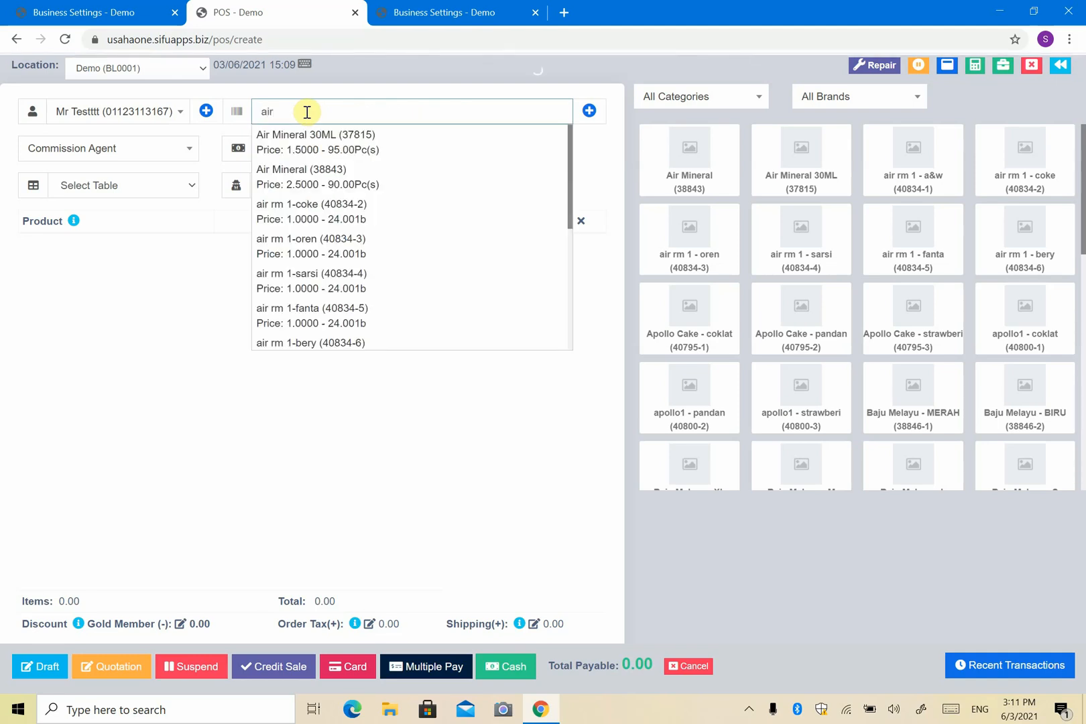
left_click(185, 320)
double_click(365, 110)
key("BackSpace")
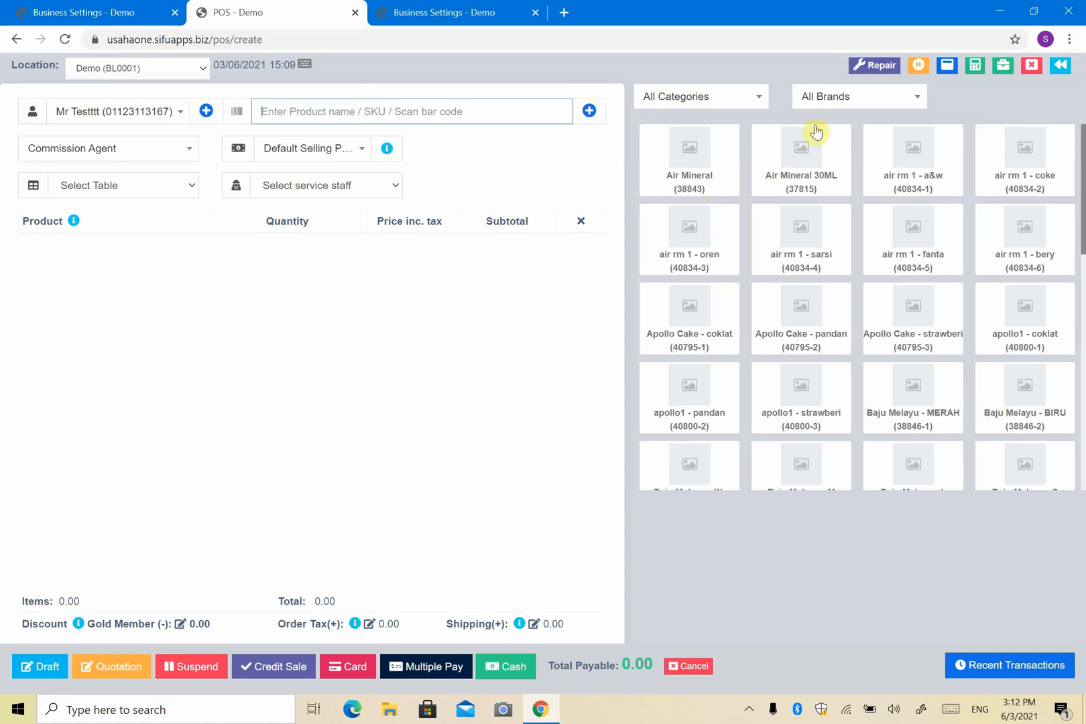
- Browse the product suggestions, filter them by the Food category, and restore All Categories
scroll(896, 449, "down", 3)
scroll(800, 352, "up", 3)
left_click(751, 102)
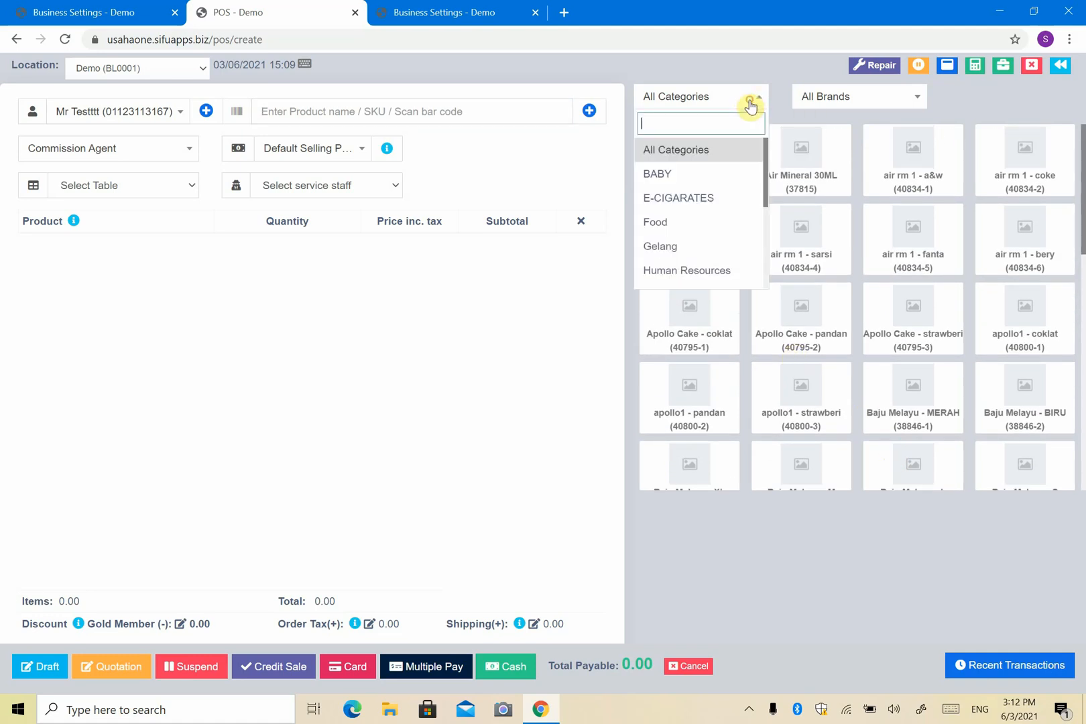
left_click(701, 224)
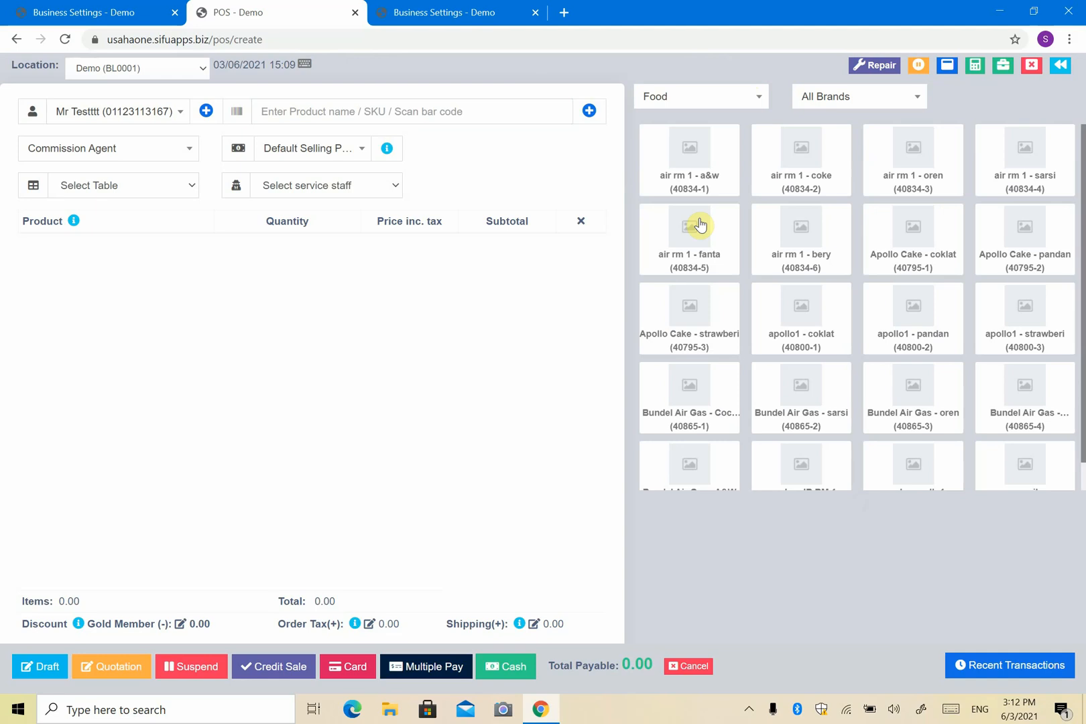
left_click(689, 94)
left_click(693, 151)
- Filter the product suggestions by the brand Frando
left_click(844, 99)
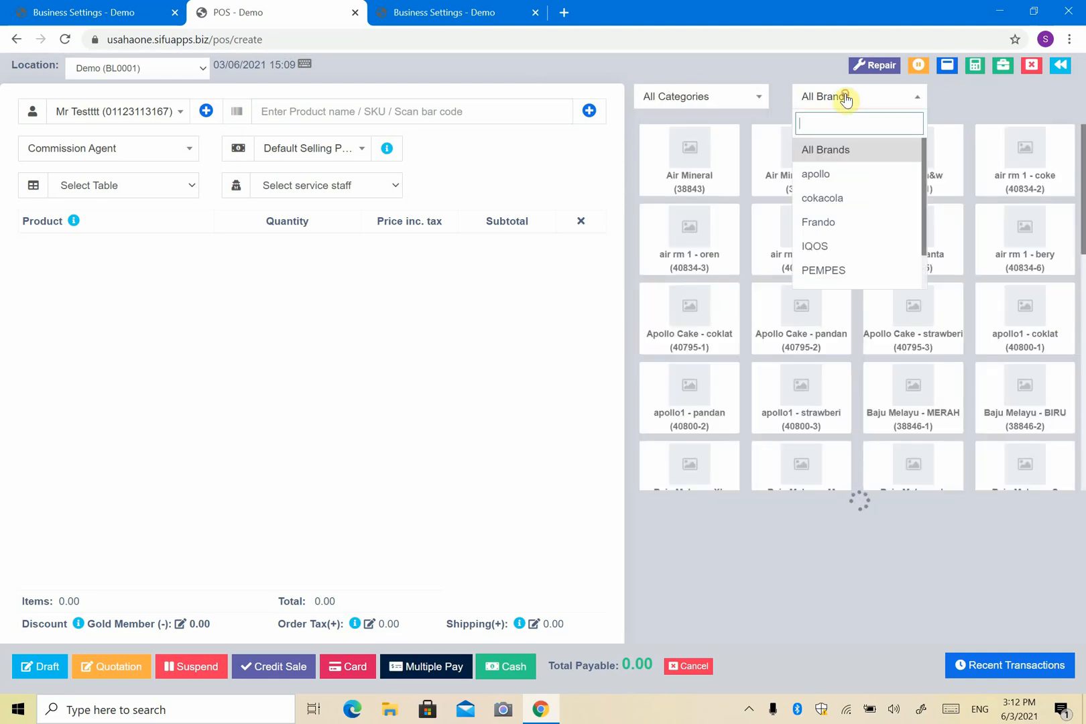
left_click(845, 232)
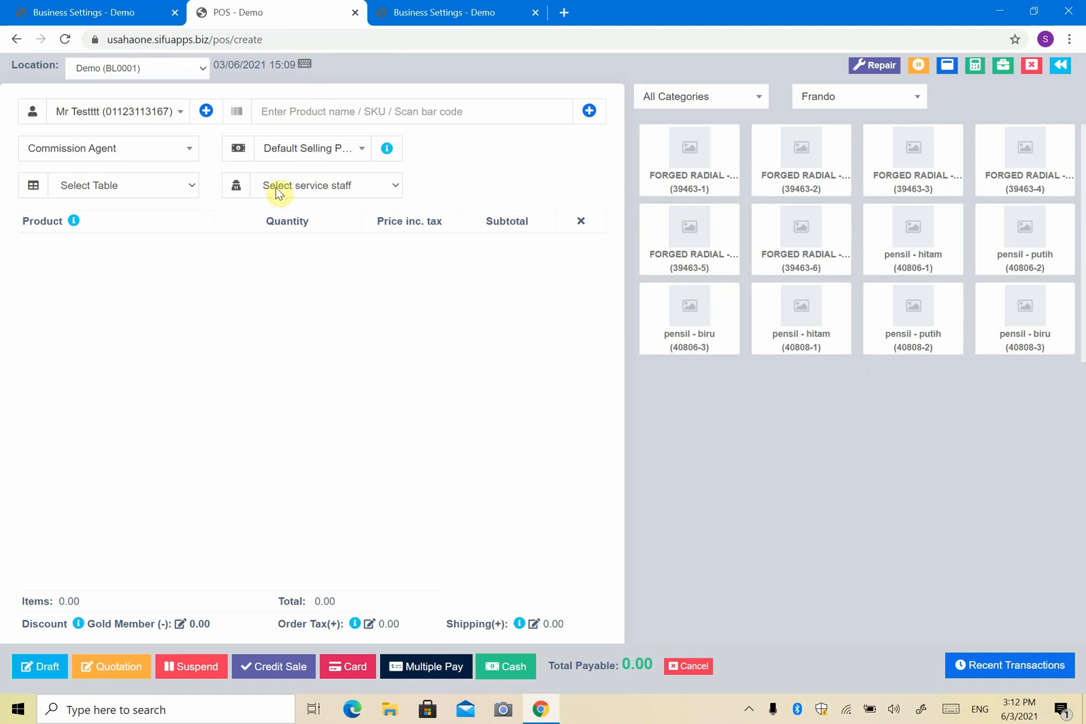
- View the available commission agents and selling price groups without changing either selection
left_click(156, 159)
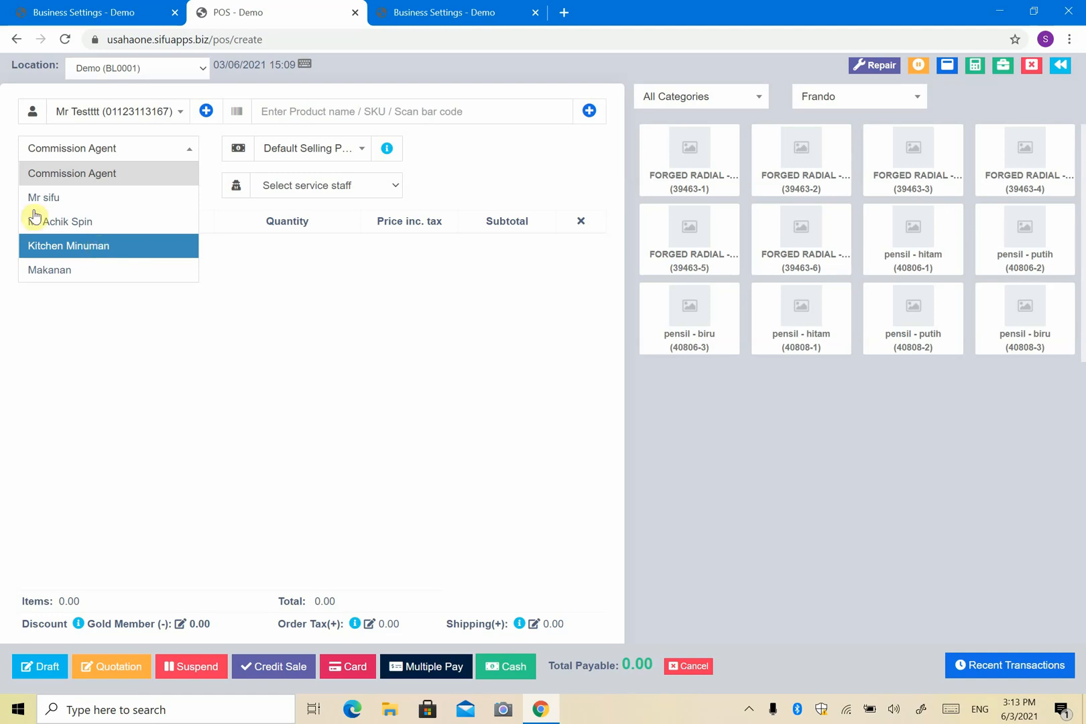
left_click(469, 173)
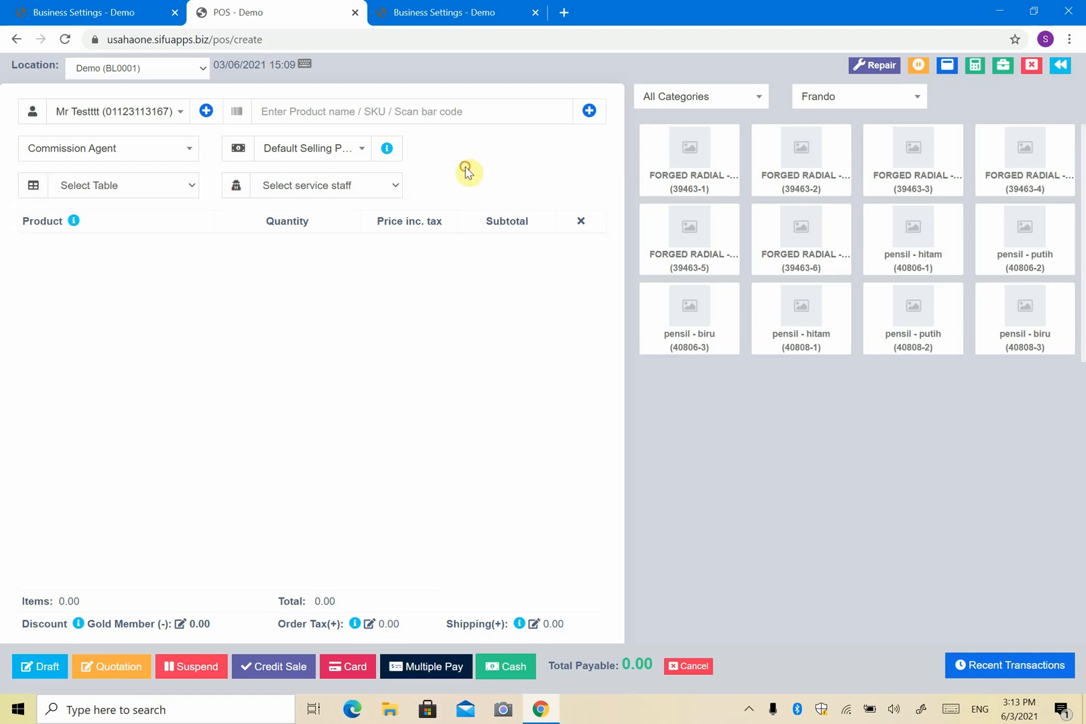
left_click(292, 151)
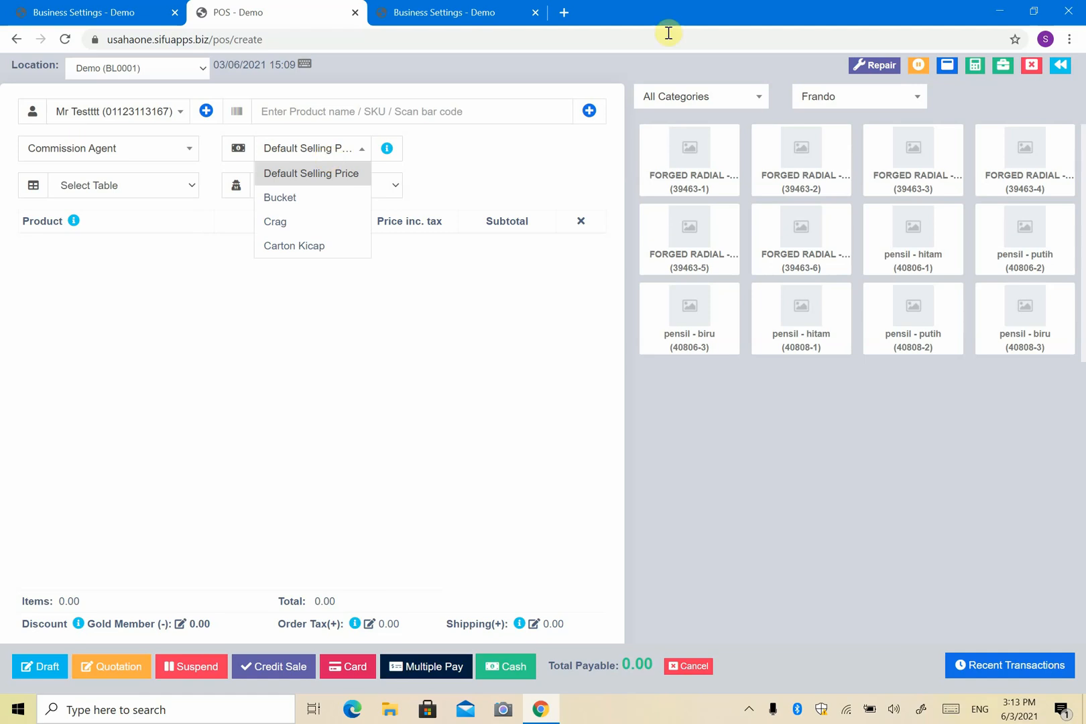
left_click(548, 161)
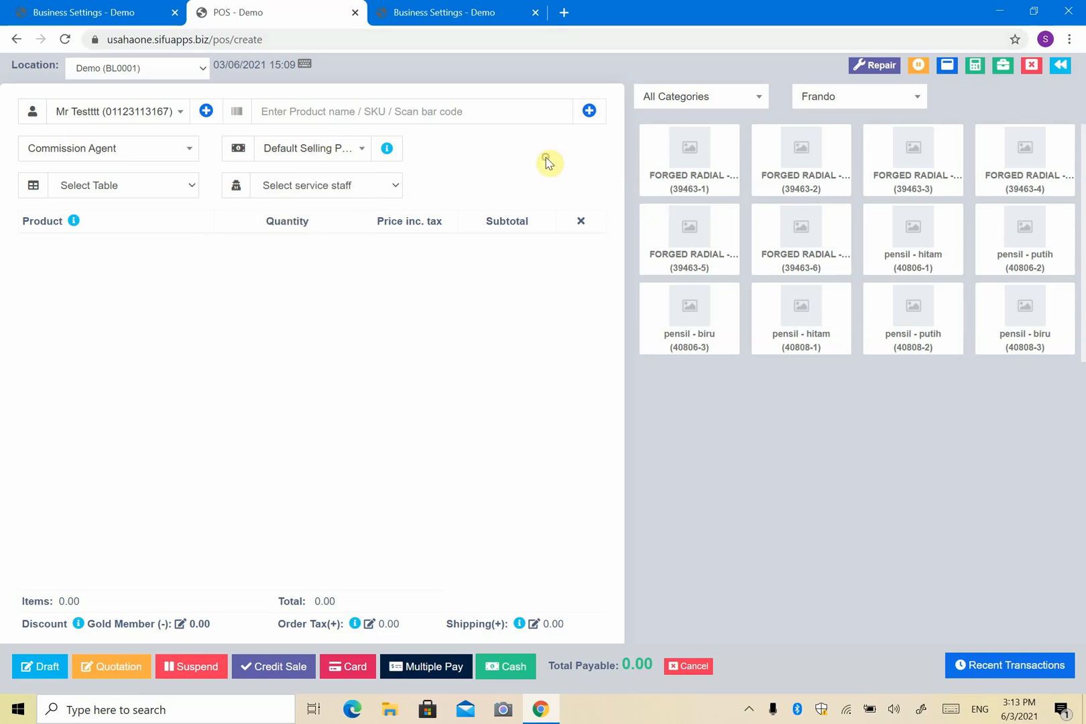
- Assign table 01 to the sale and view the service staff choices without selecting anyone
left_click(148, 187)
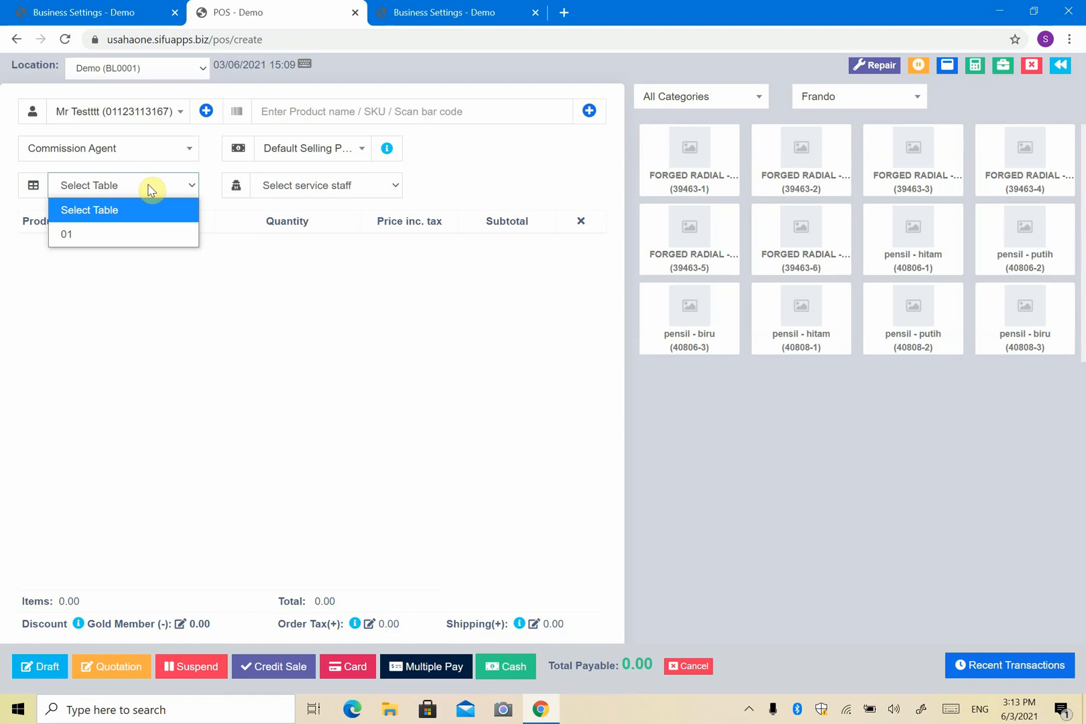
left_click(116, 234)
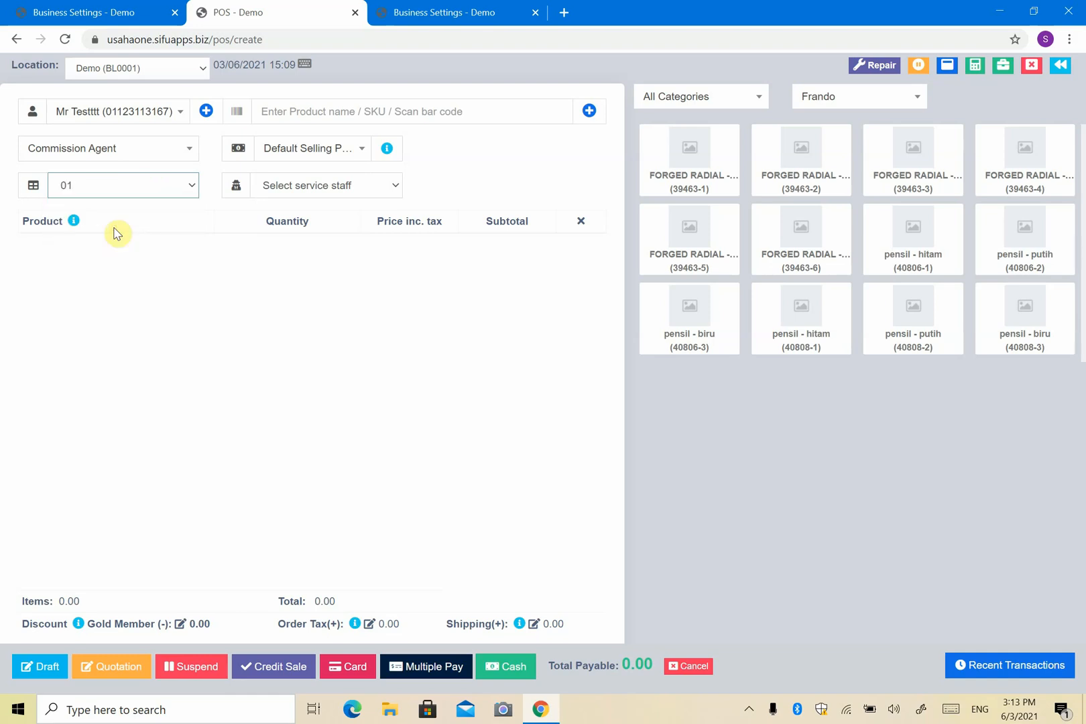
left_click(342, 189)
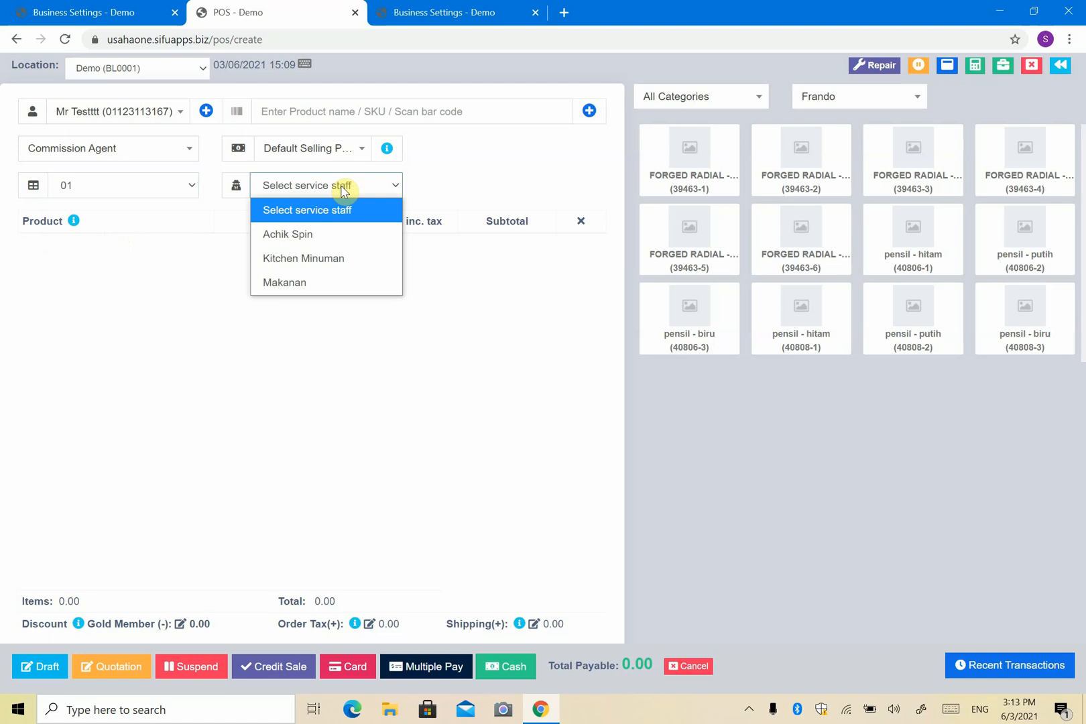
left_click(341, 185)
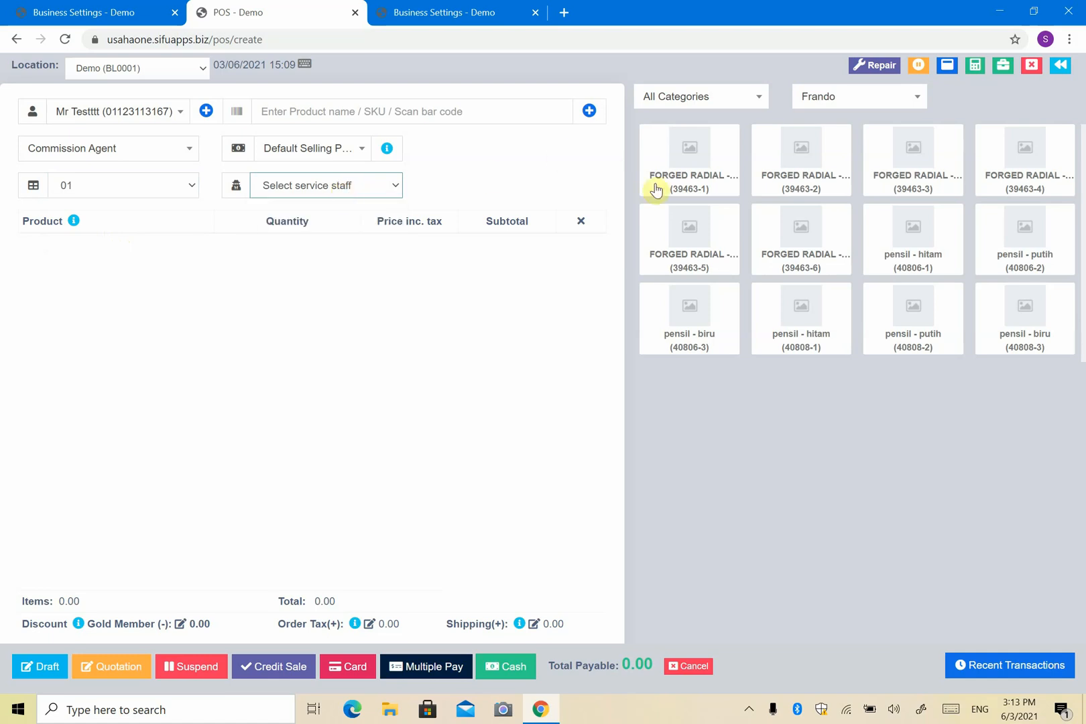
- Add FORGED RADIAL 39463-1 and 39463-2 to the sale, and view the price and discount details of 39463-1
left_click(672, 168)
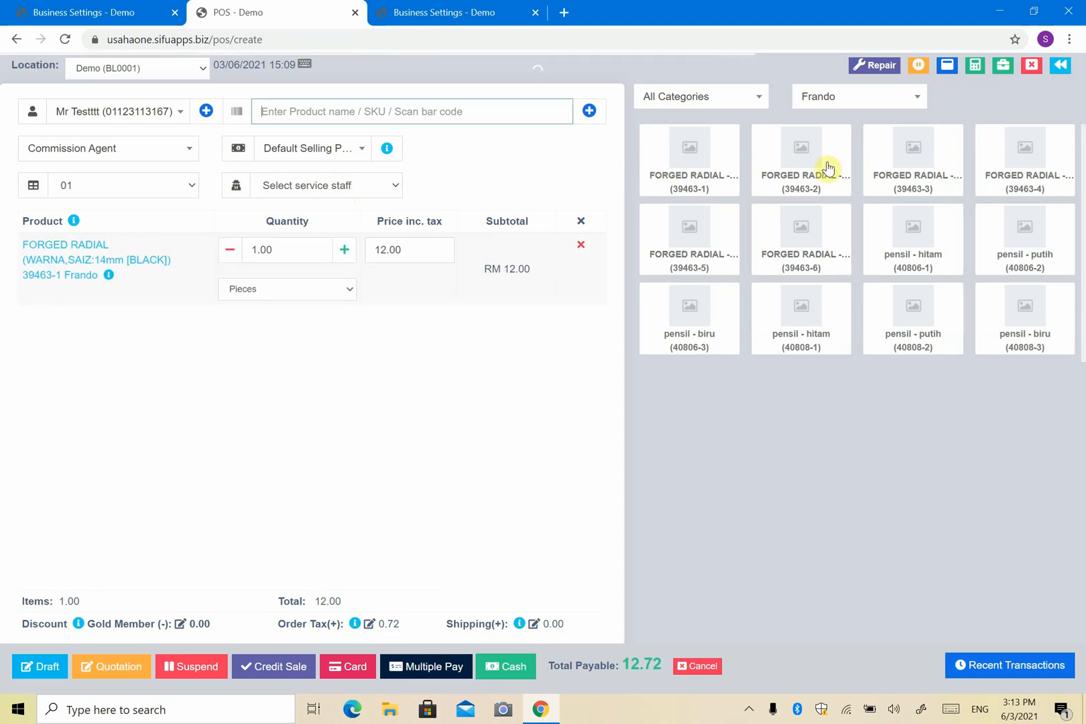
left_click(806, 168)
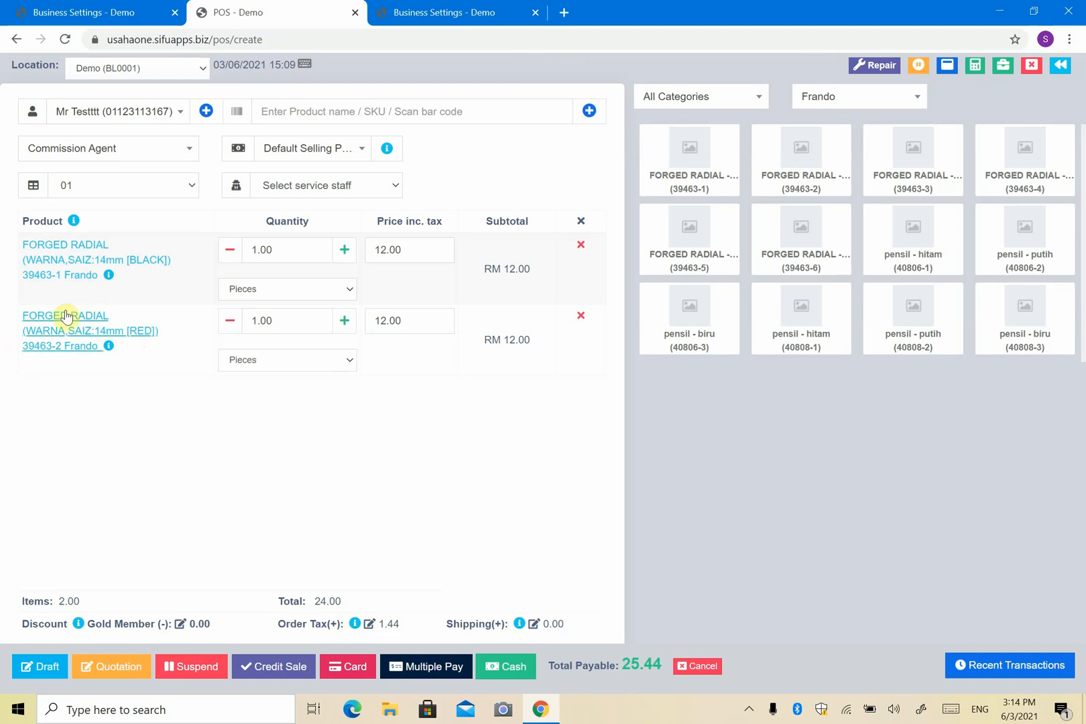
left_click(61, 268)
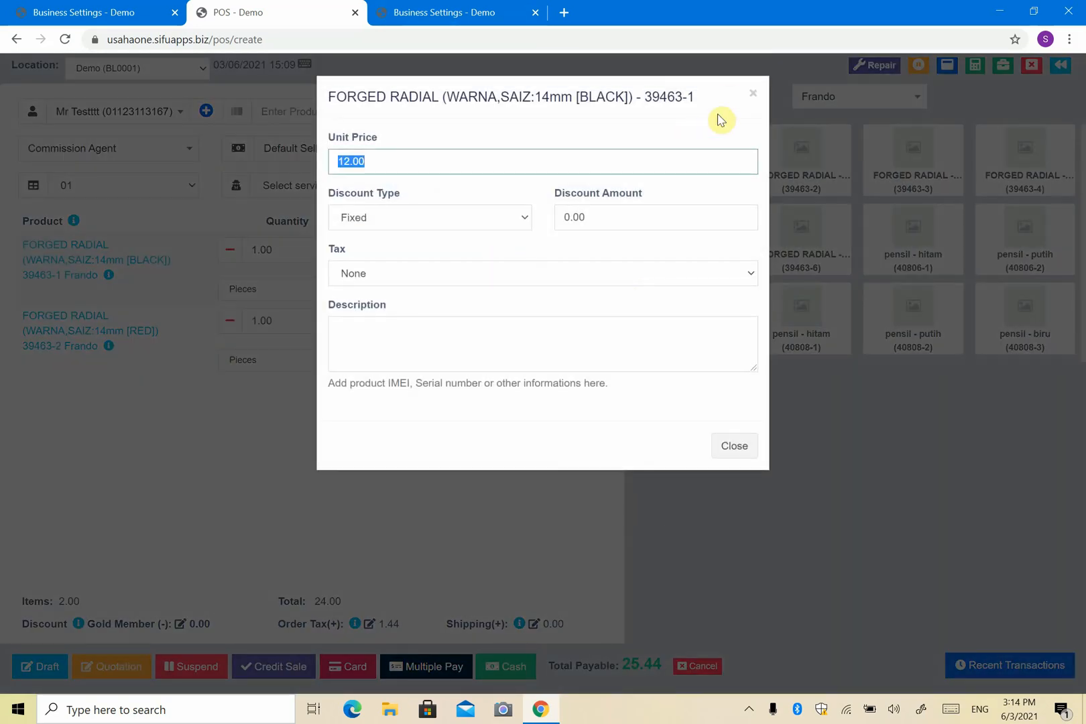
left_click(752, 96)
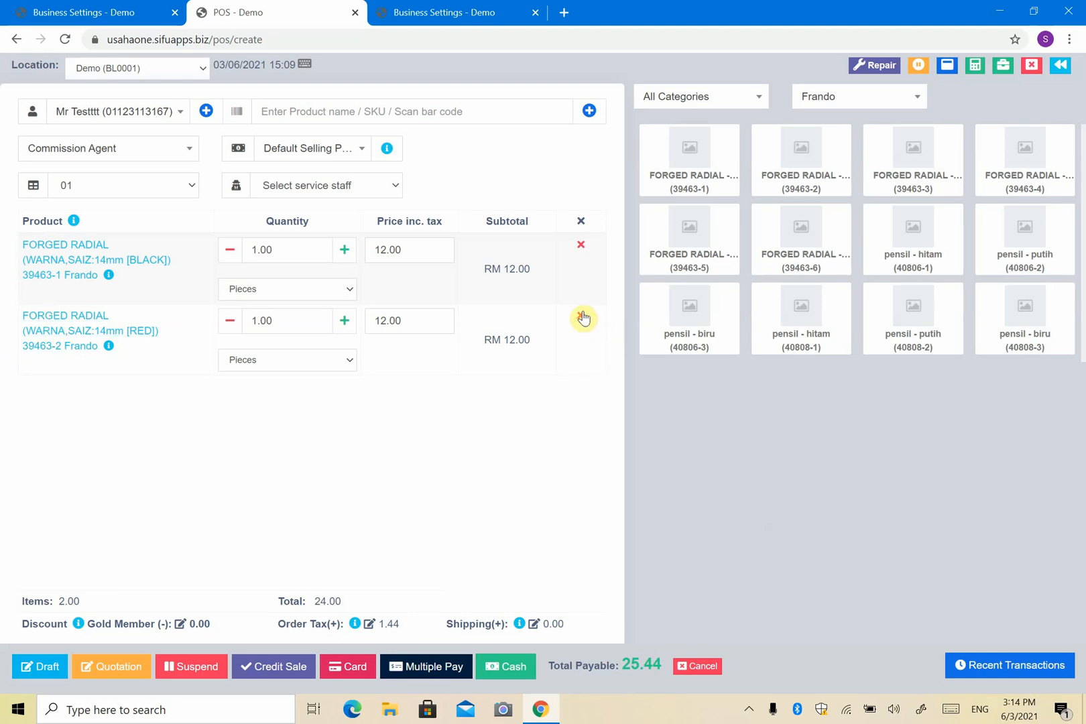
- Raise the quantity of FORGED RADIAL 39463-1 to 3 and lower it back to 1
left_click(351, 258)
left_click(350, 258)
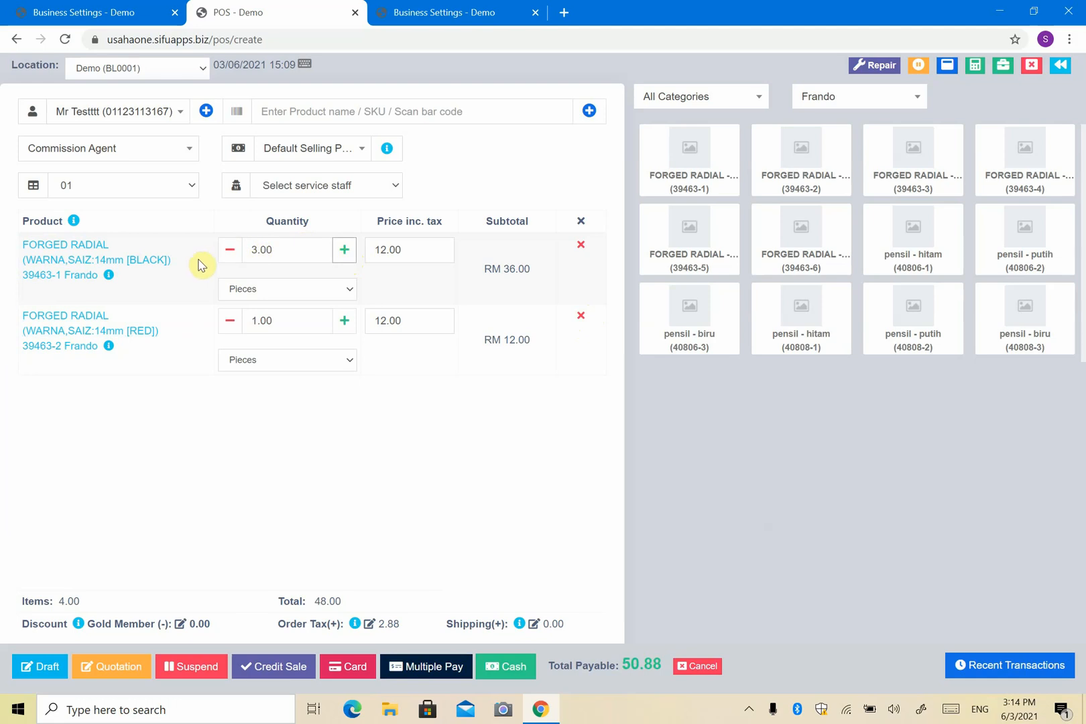
left_click(232, 259)
left_click(232, 259)
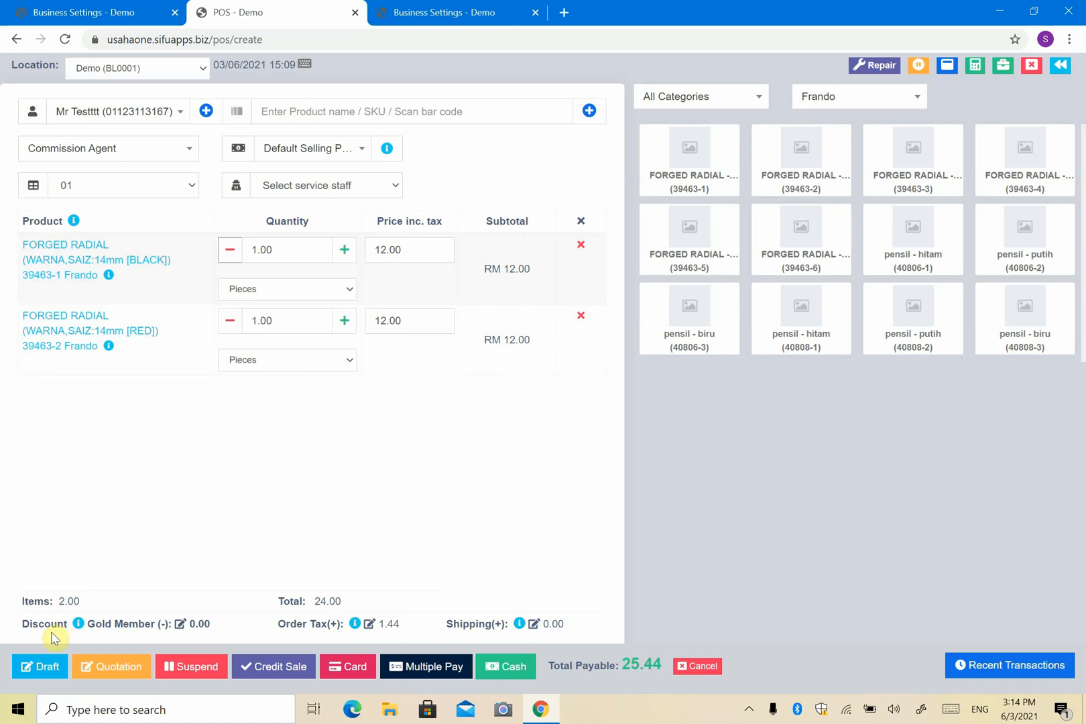
- View the sale's discount and Gold Member redemption options without changes, and set the order tax to None
left_click(180, 626)
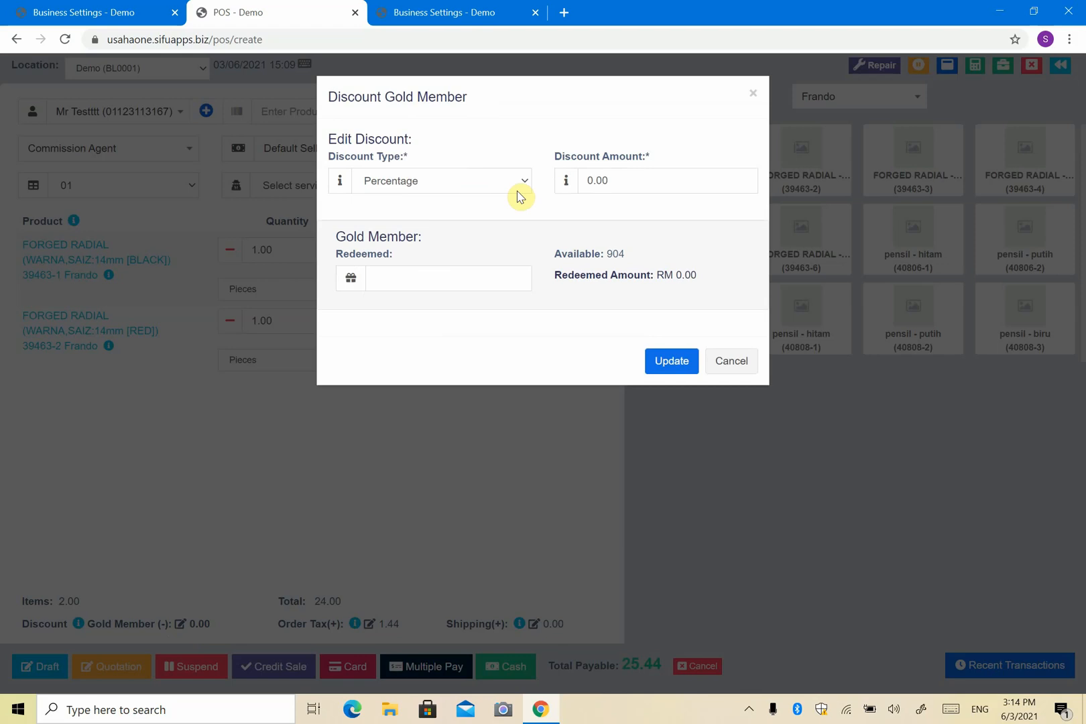
left_click(753, 93)
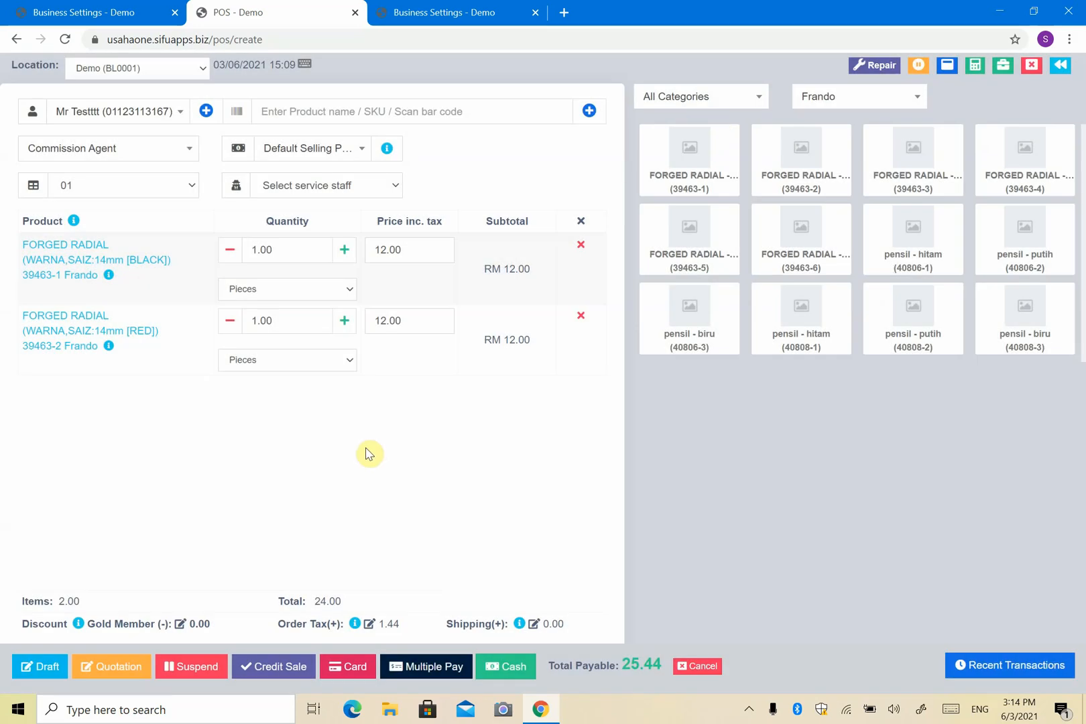
left_click(370, 624)
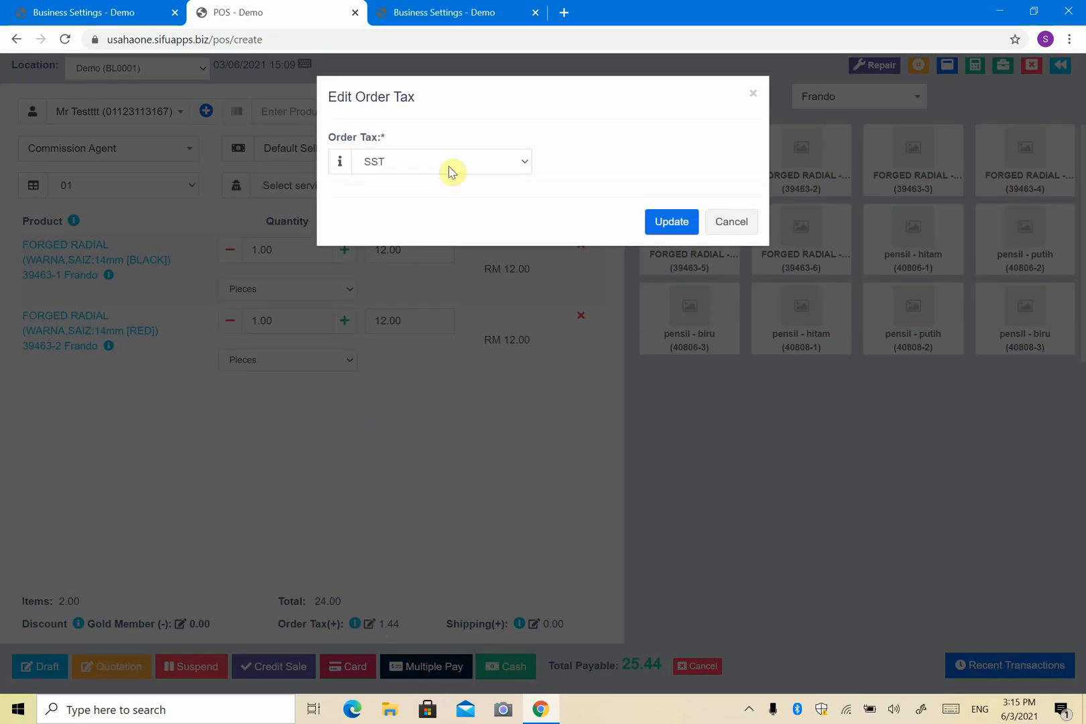
left_click(452, 172)
left_click(437, 211)
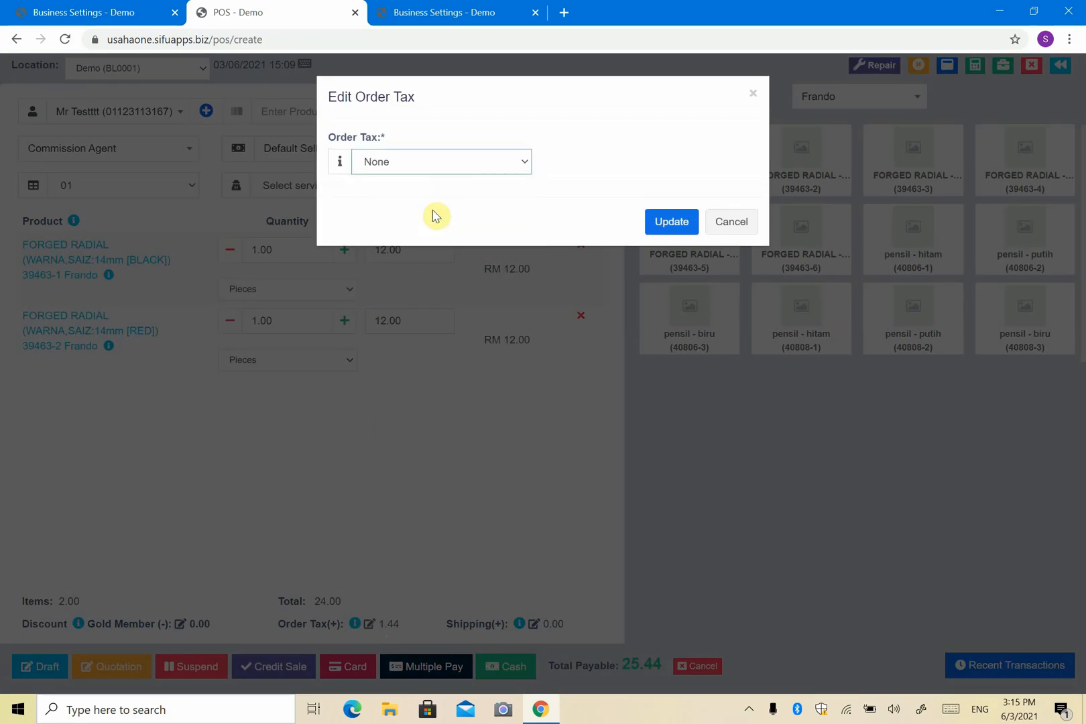
left_click(672, 222)
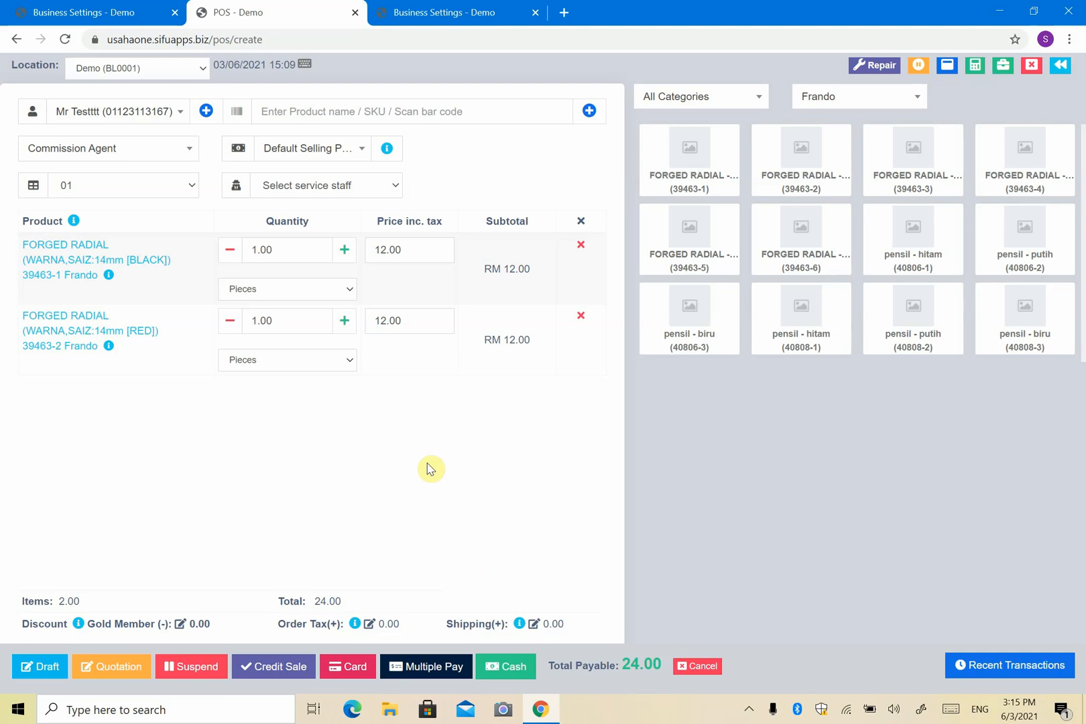
- Review the sale's shipping form, including the shipping status options and Delivered To field, and cancel without changes
left_click(535, 625)
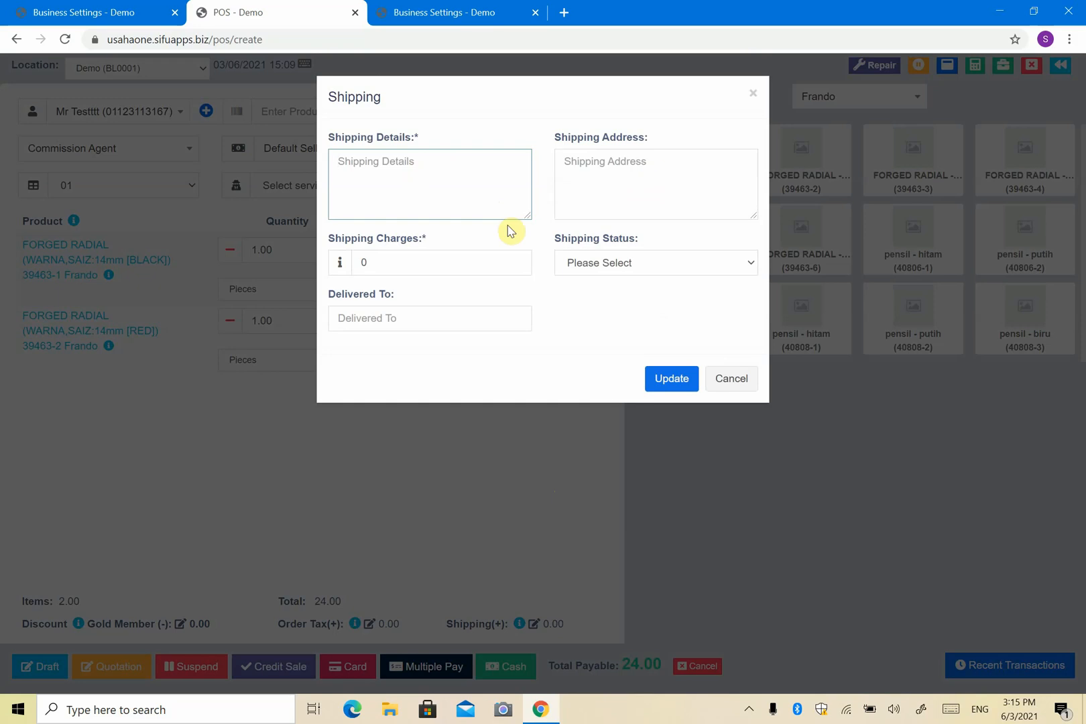
left_click(645, 268)
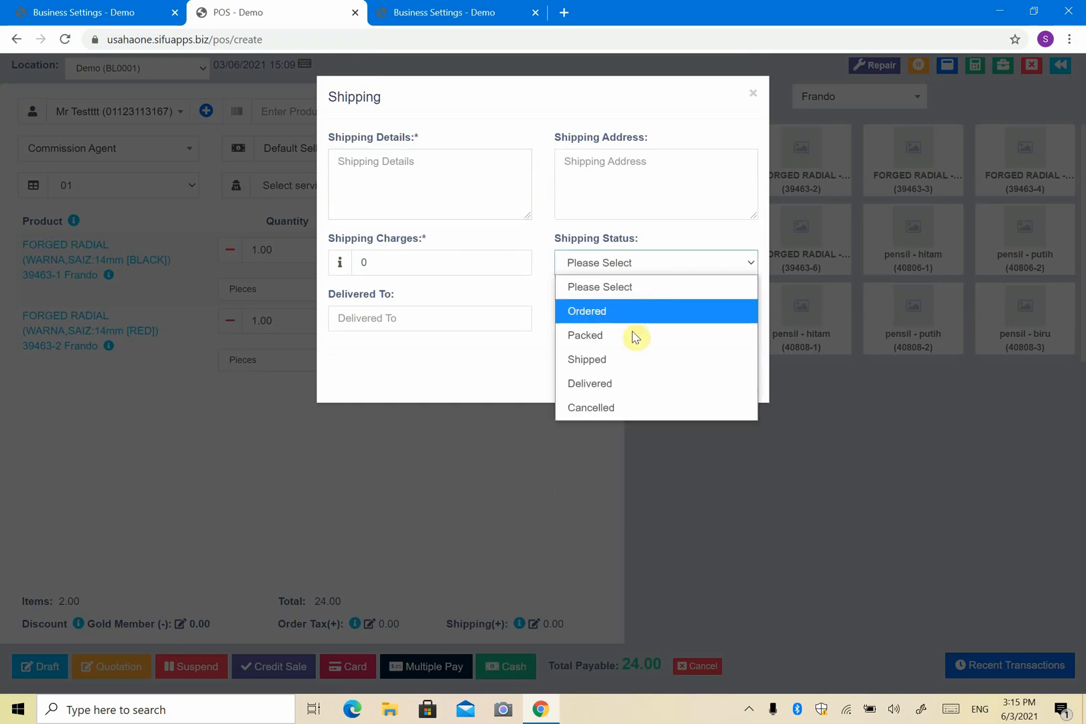
left_click(525, 395)
left_click(476, 322)
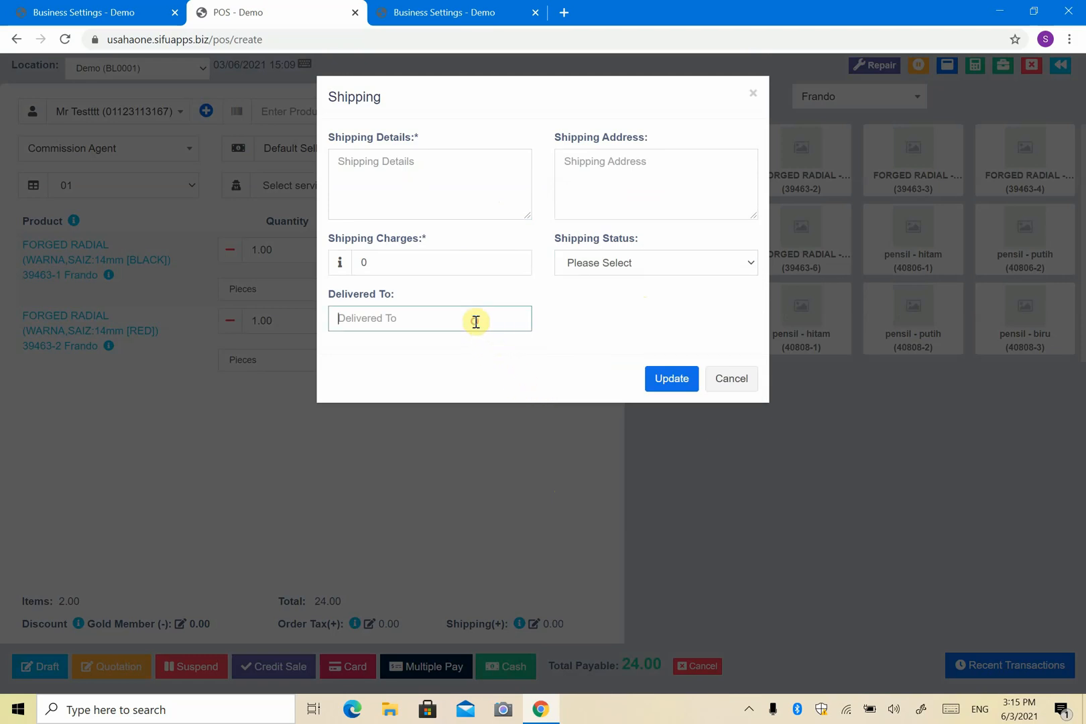
left_click(748, 387)
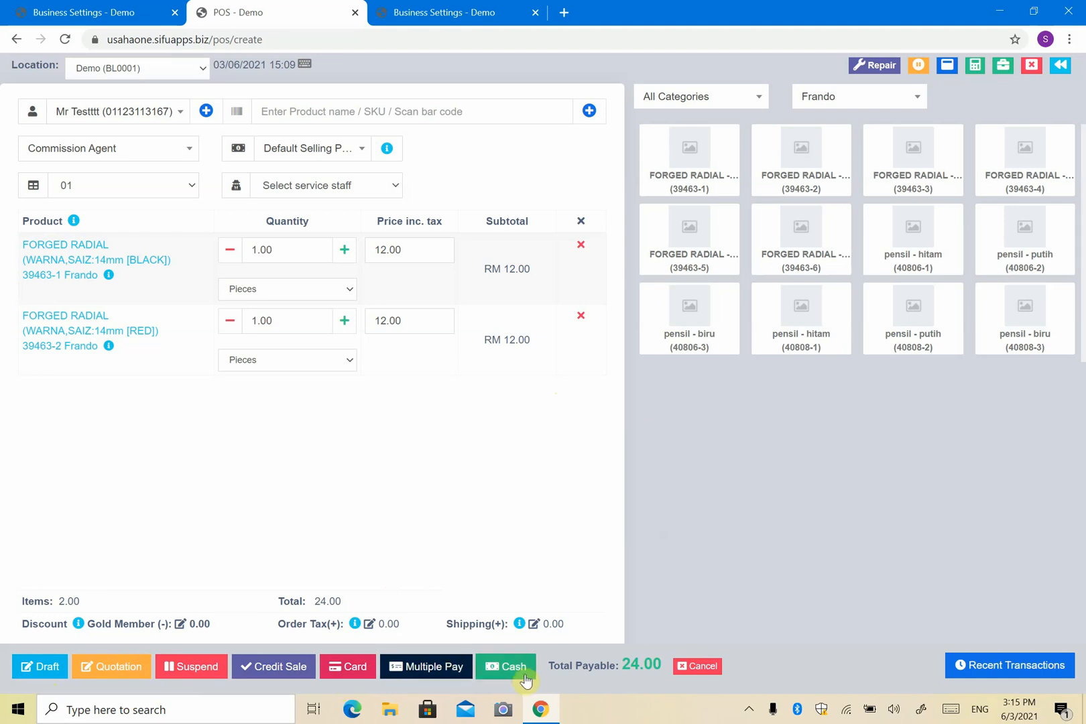
- Review the POS settings checkboxes in the second Business Settings browser tab, comparing them with the POS sale screen
left_click(132, 10)
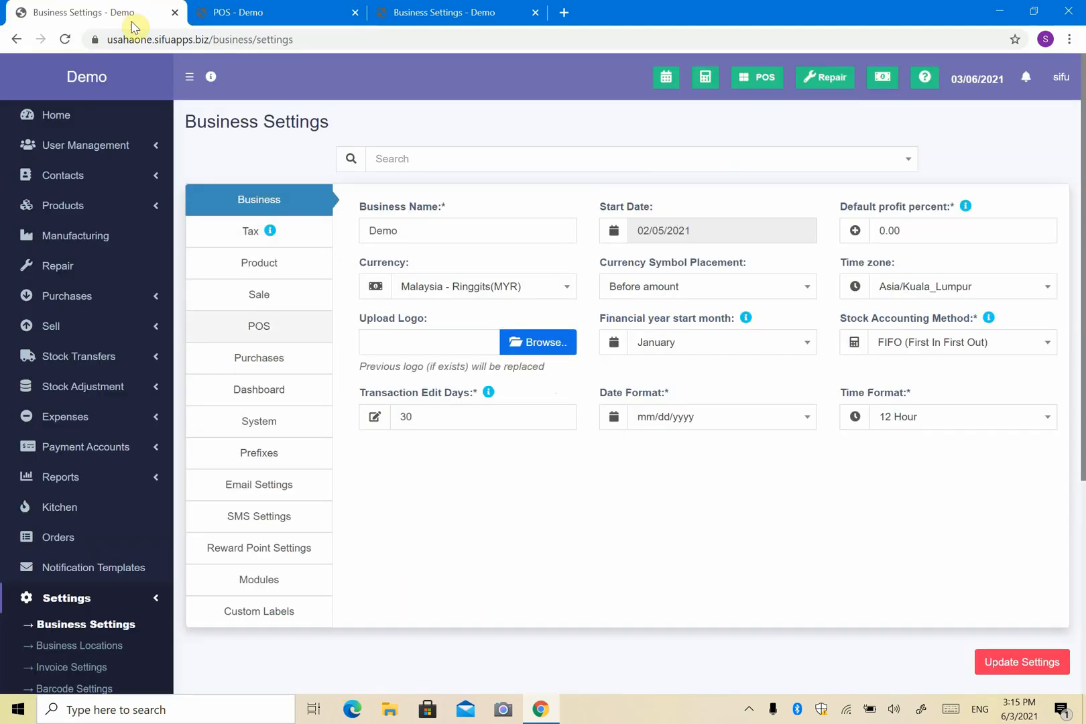
left_click(419, 12)
scroll(654, 430, "down", 5)
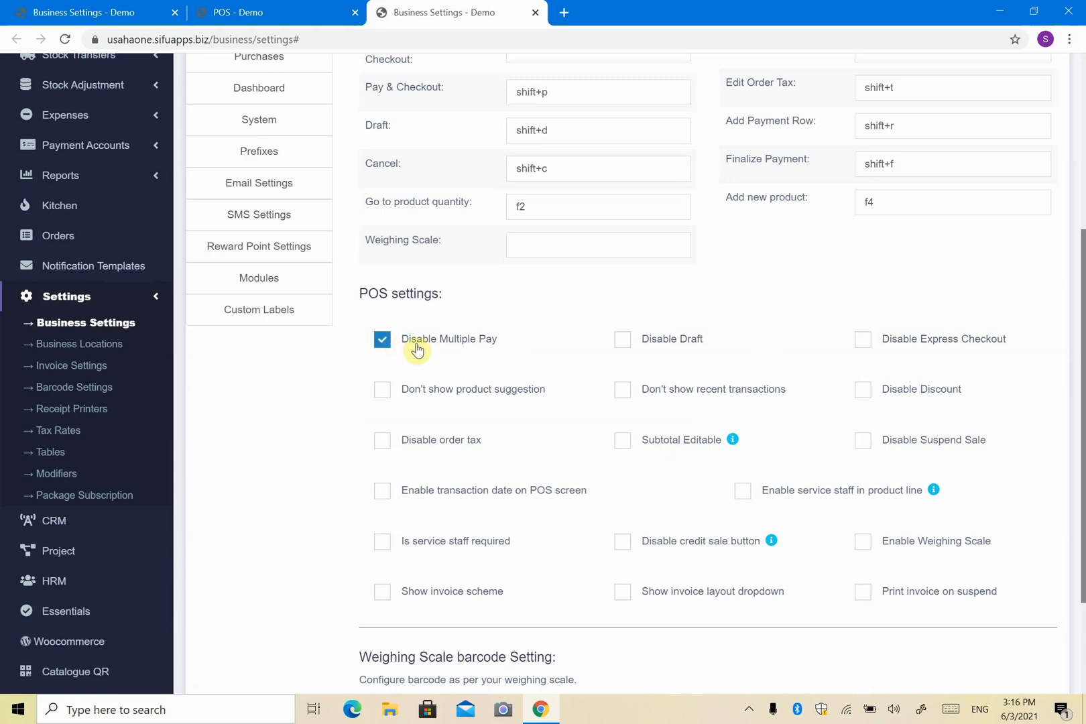
left_click(247, 16)
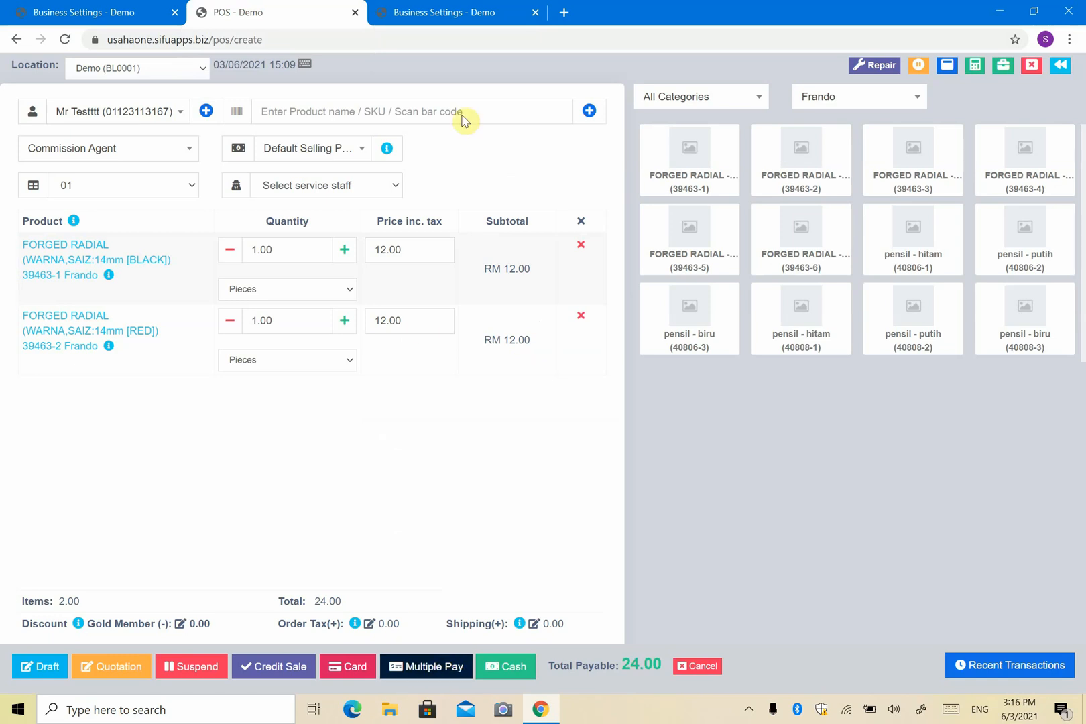
left_click(114, 9)
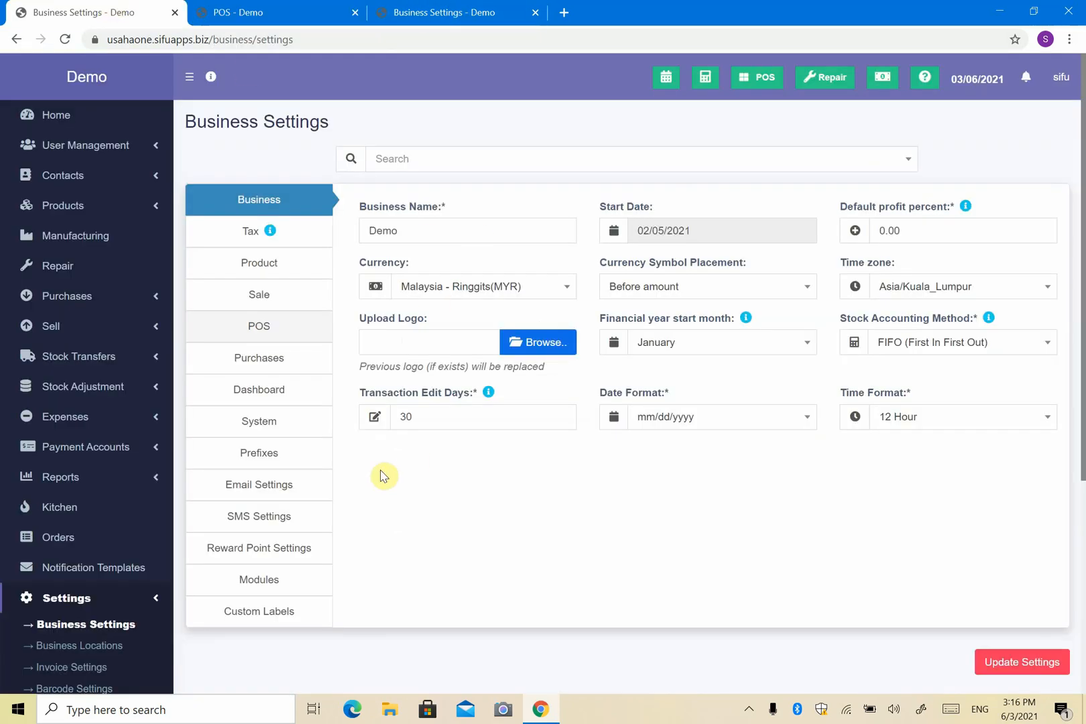
left_click(388, 12)
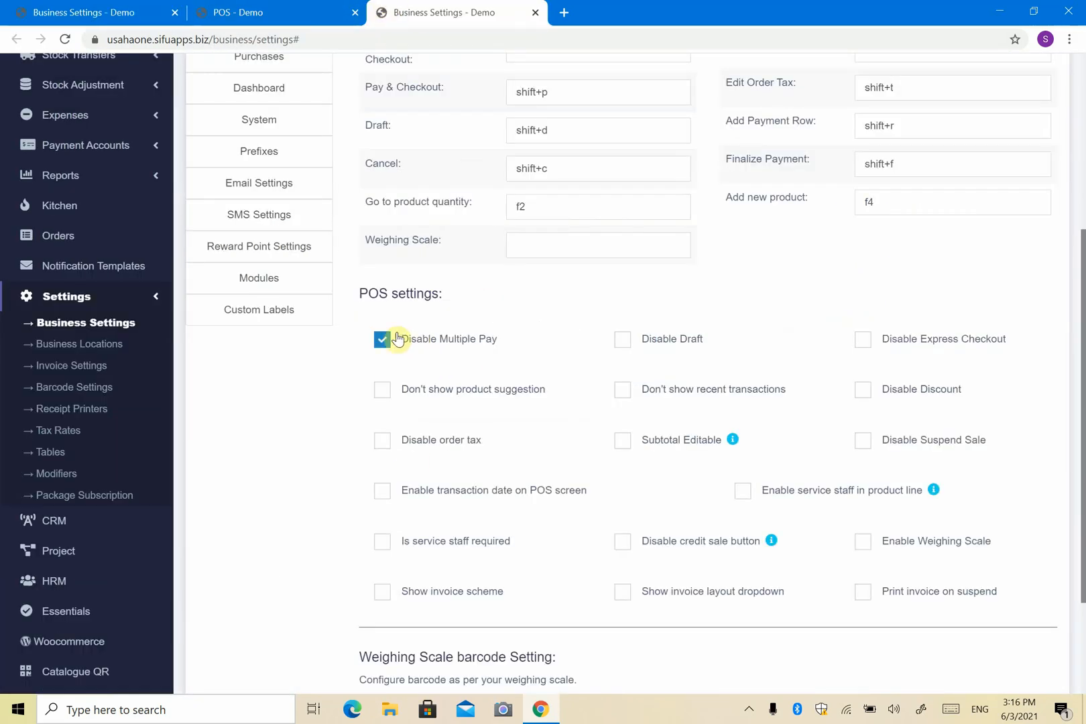
- Save the business settings with Disable Multiple Pay enabled, and reload the POS sale screen to apply the change
scroll(738, 436, "down", 3)
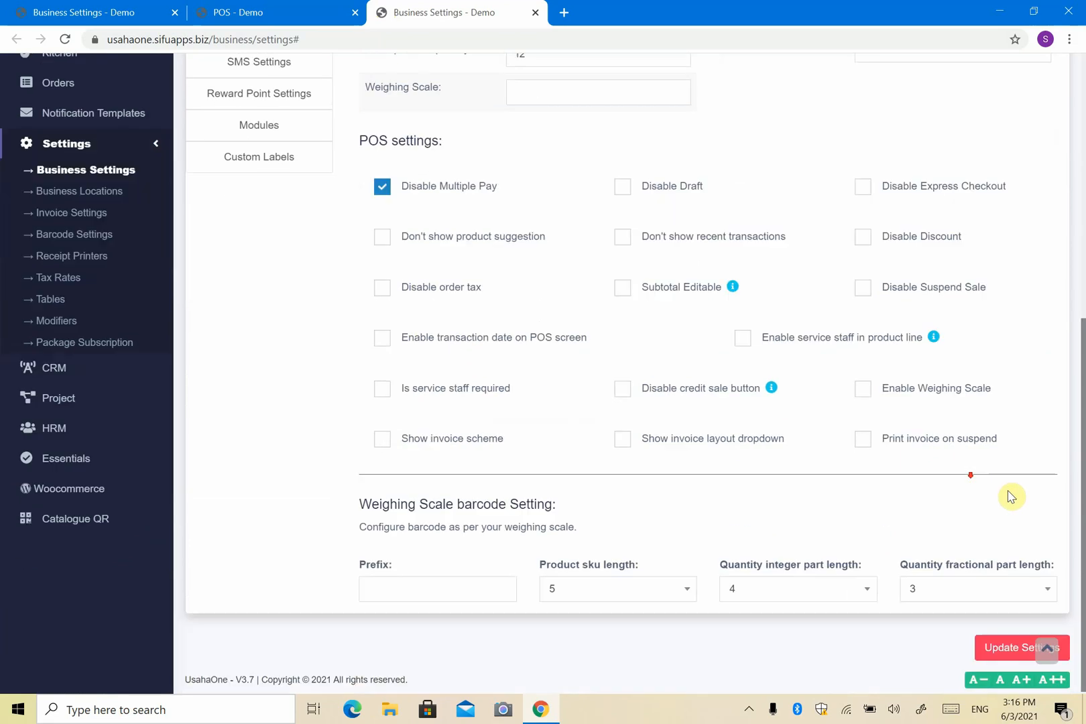
left_click(997, 645)
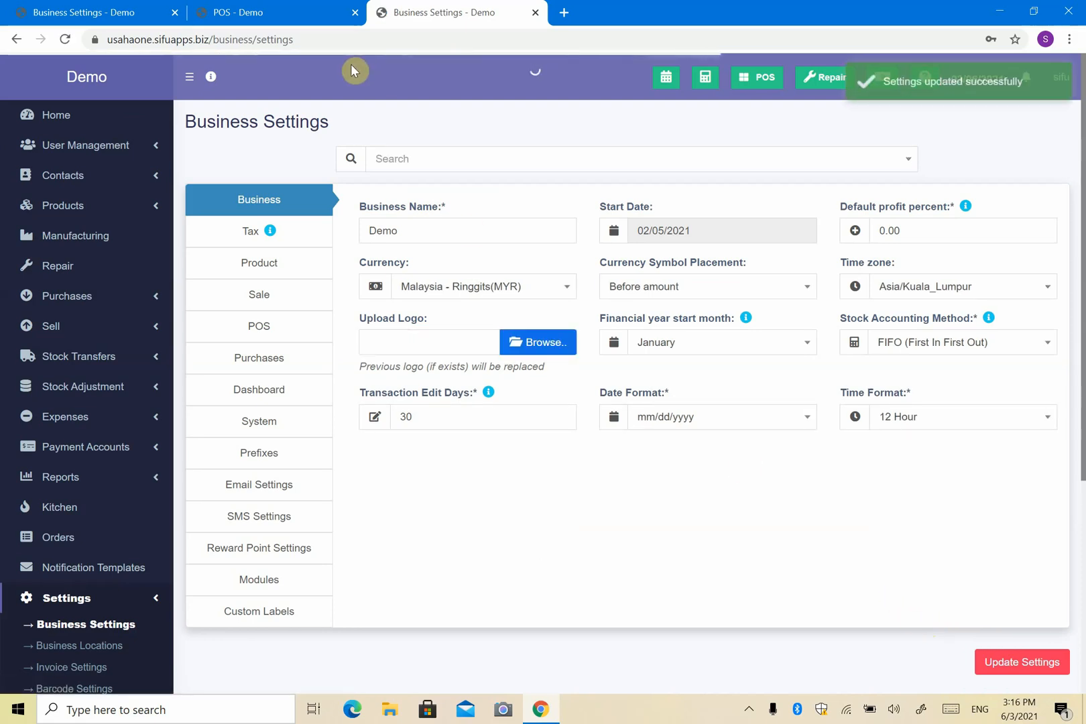
left_click(270, 15)
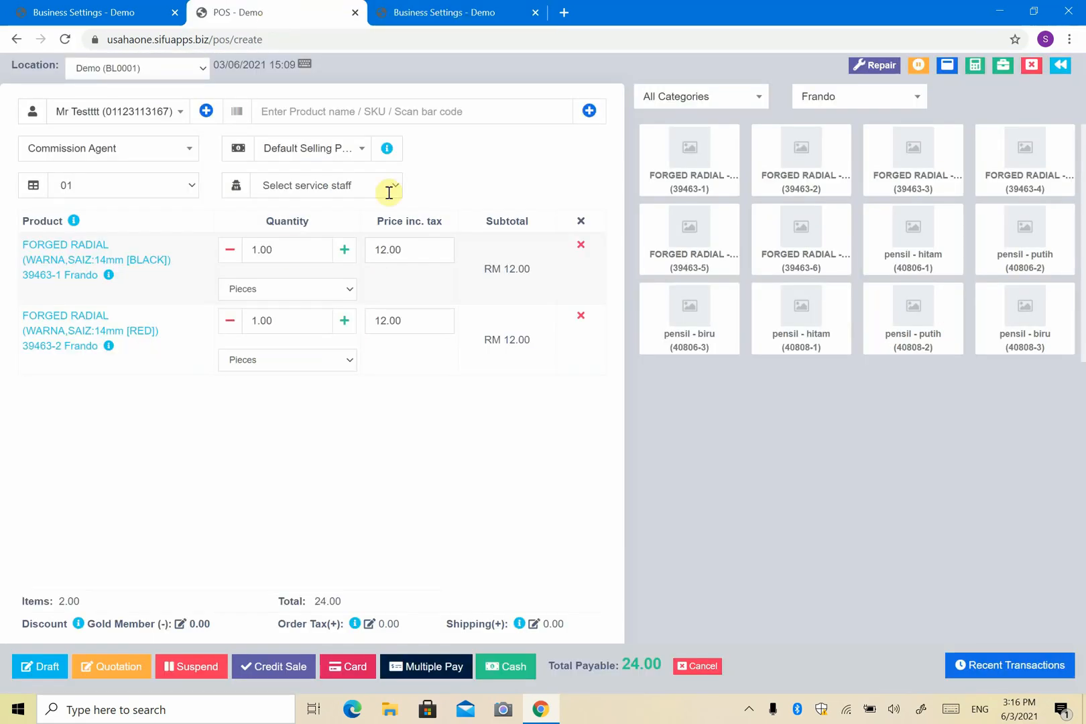
left_click(64, 40)
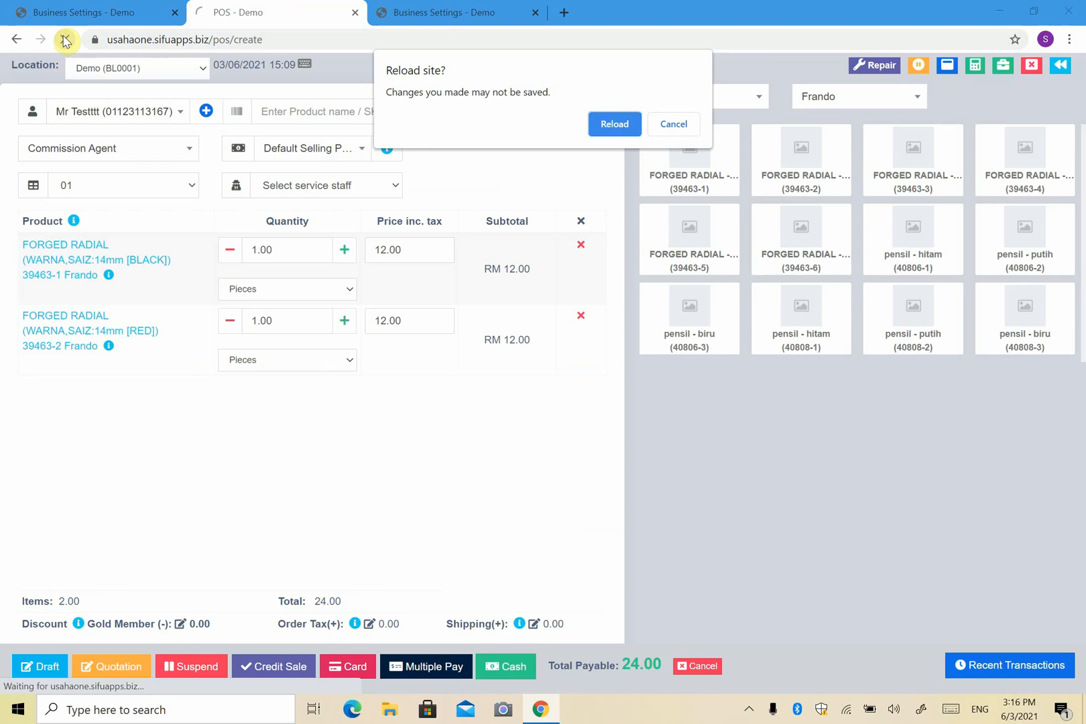
left_click(604, 126)
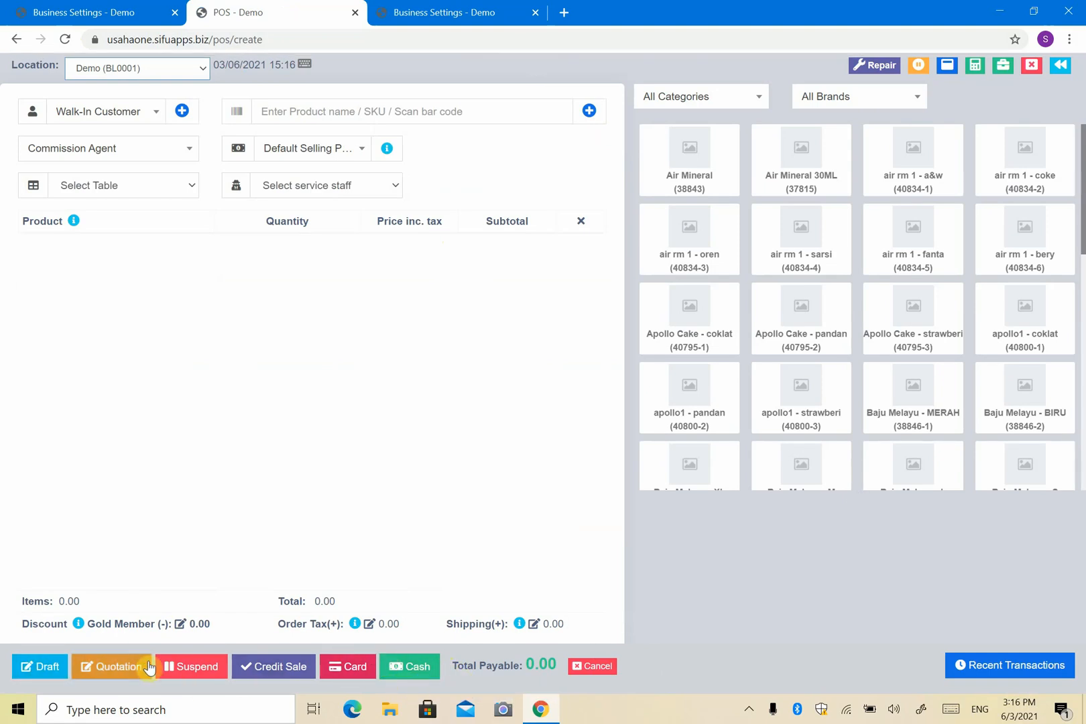
- Turn off Disable Multiple Pay in the POS business settings, save the settings, and reload the POS sale screen
left_click(461, 12)
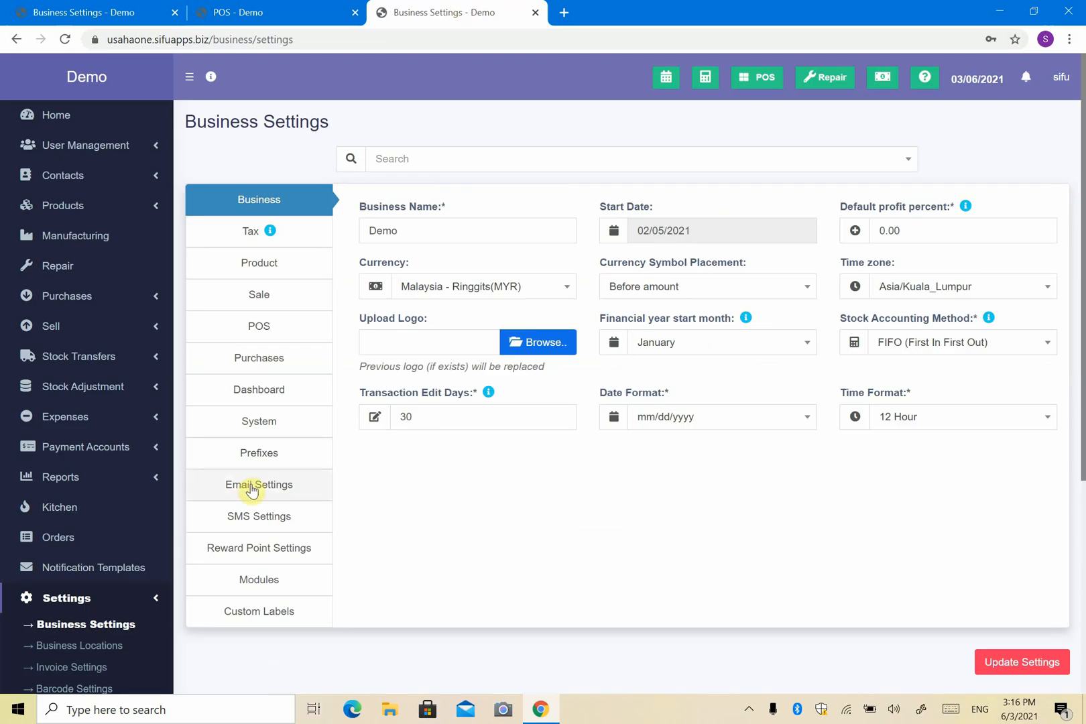
left_click(280, 325)
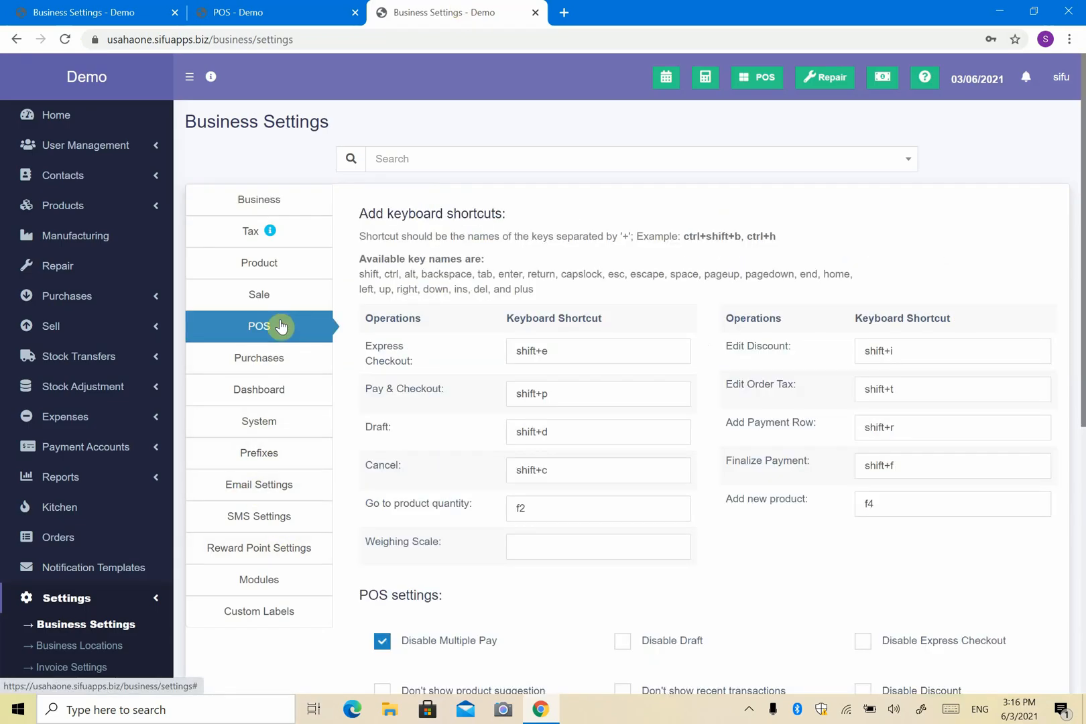
scroll(461, 461, "down", 3)
left_click(411, 450)
scroll(412, 453, "down", 4)
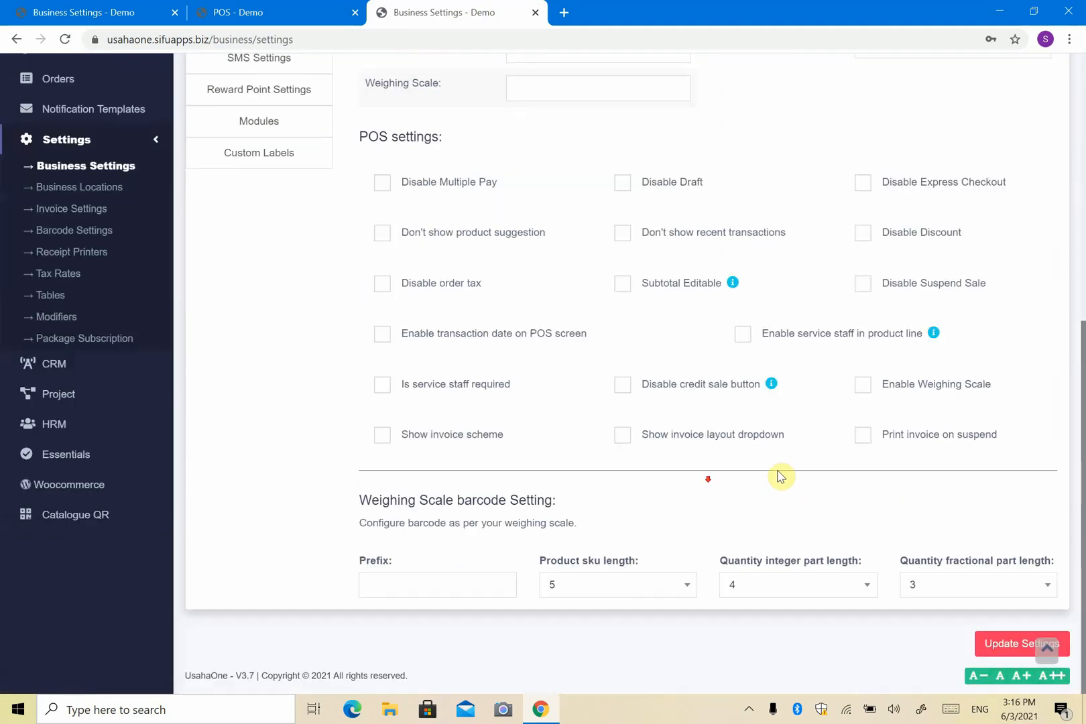
left_click(1005, 655)
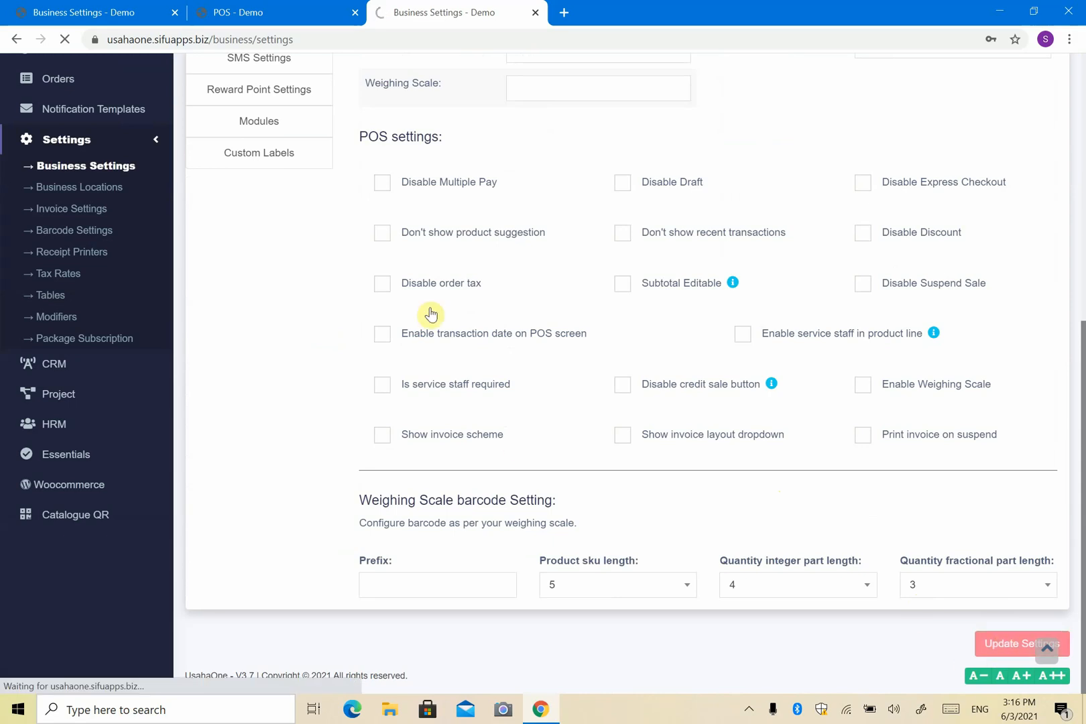
left_click(315, 13)
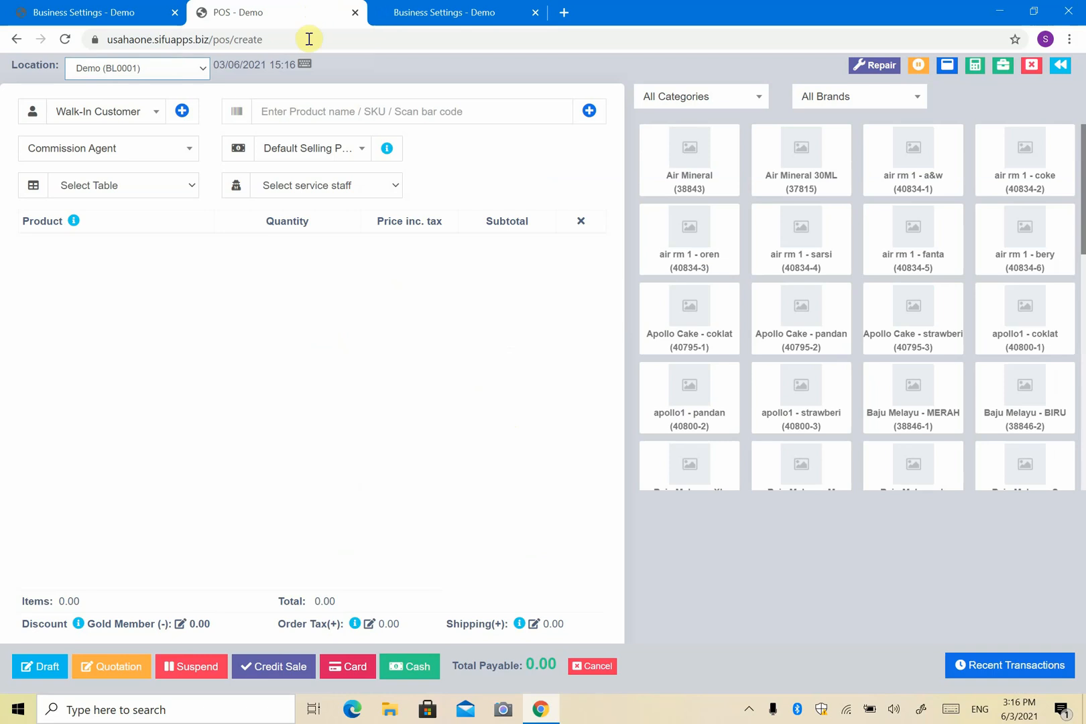
left_click(66, 40)
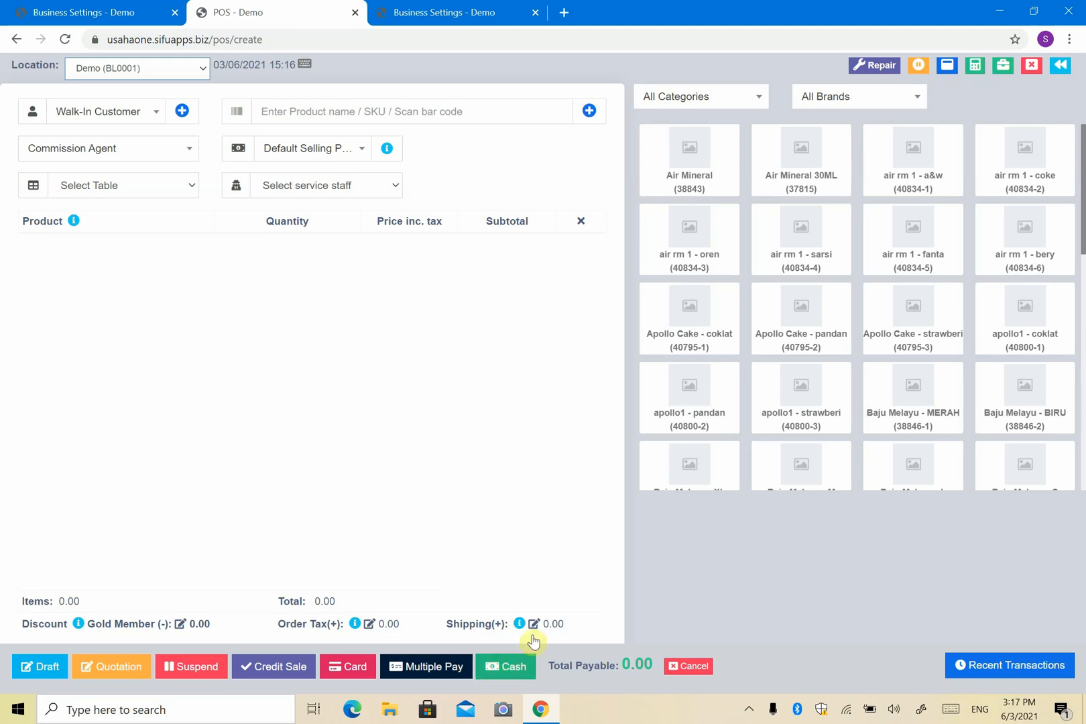
- Add Air Mineral (38843) and Air Mineral 30ML (37815) to the sale, keeping Pieces as the unit
left_click(674, 168)
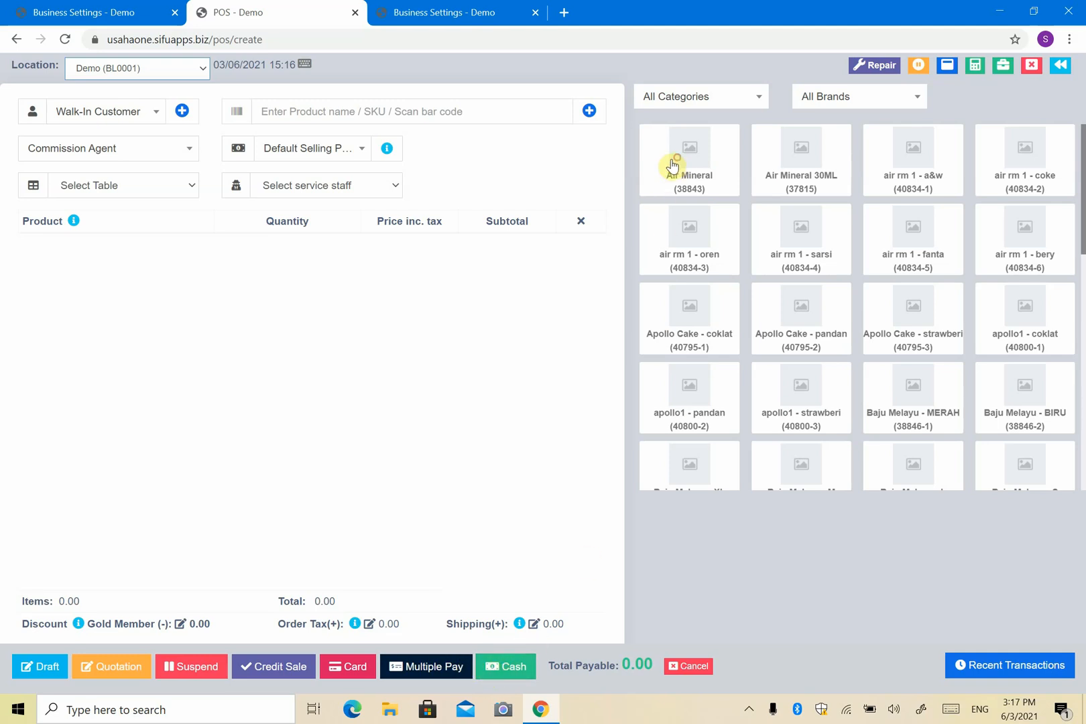
left_click(817, 171)
left_click(342, 365)
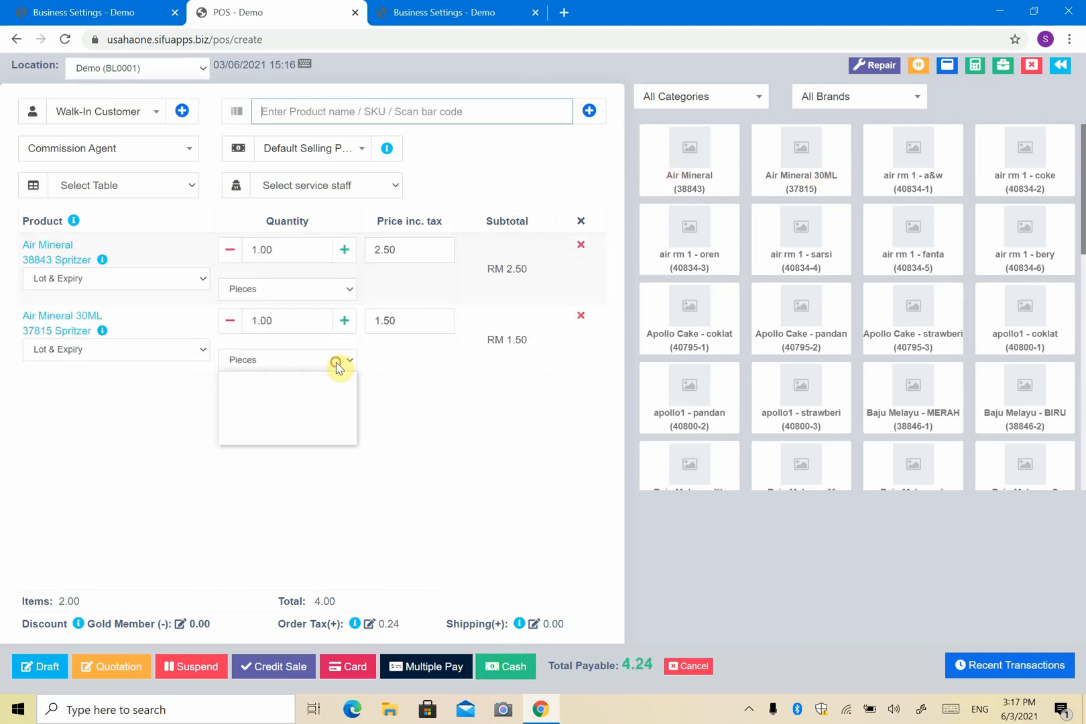
left_click(448, 390)
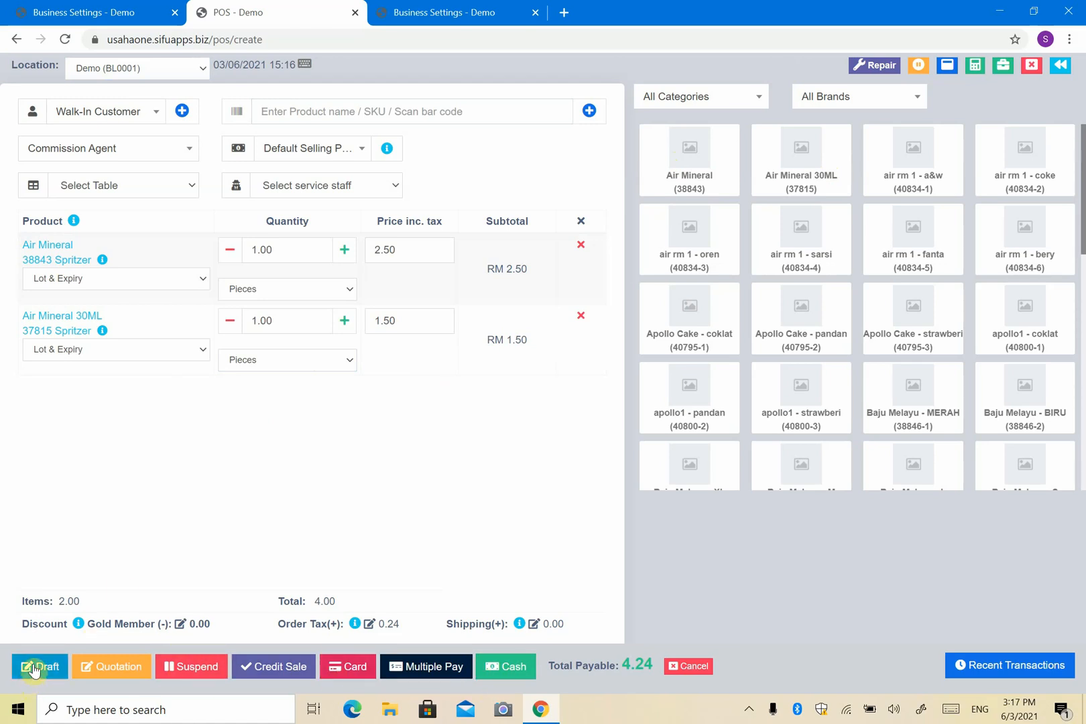
- Set the Air Mineral sale's order tax to None and suspend the sale without a note
left_click(370, 625)
left_click(518, 164)
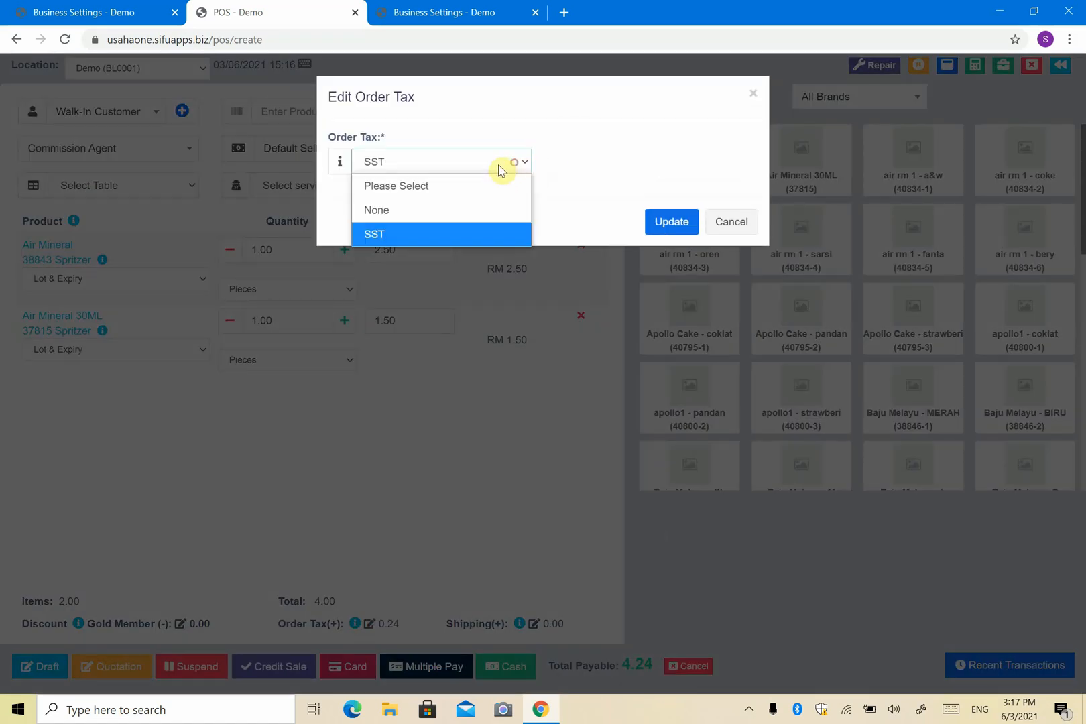
left_click(462, 209)
left_click(664, 223)
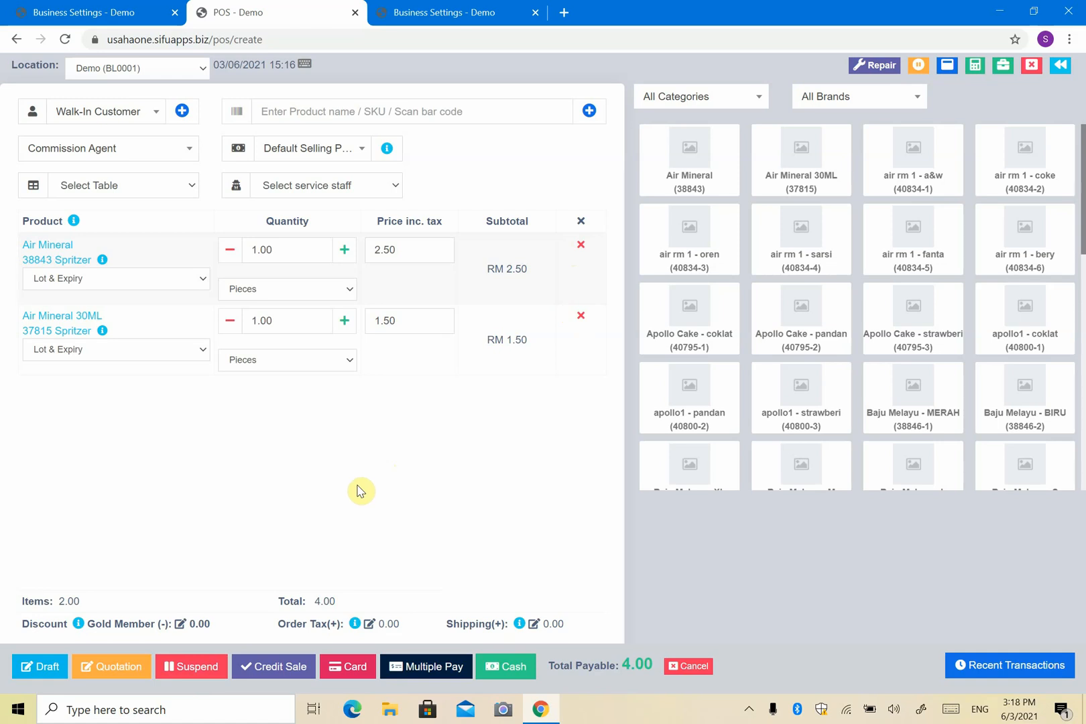
left_click(219, 668)
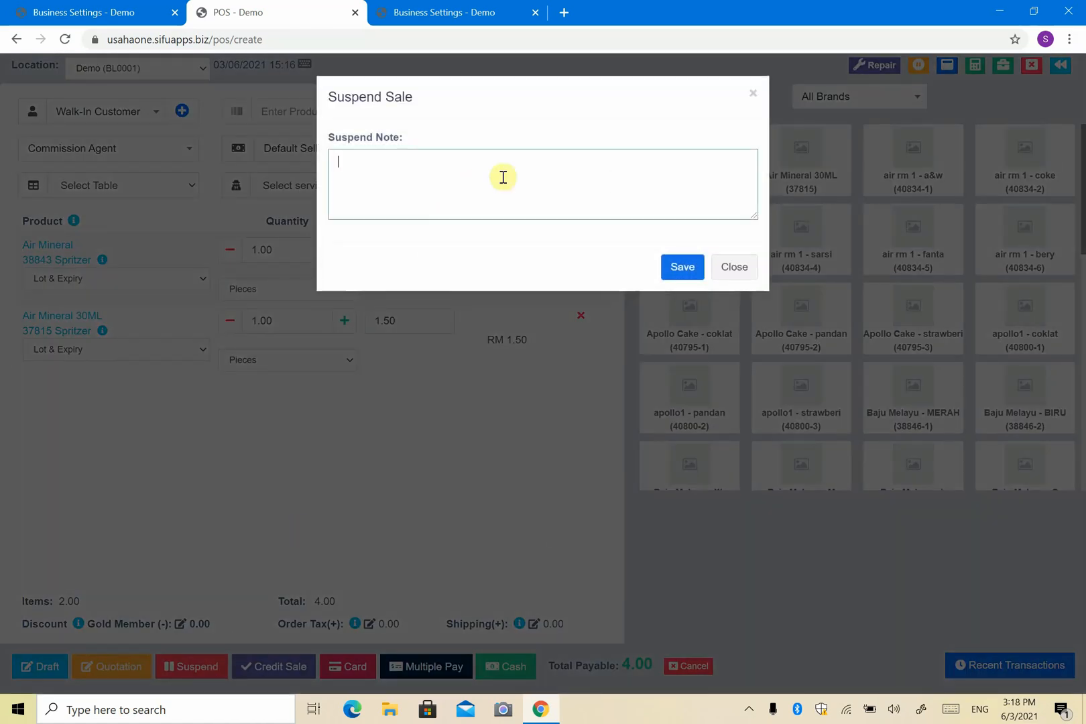
left_click(687, 275)
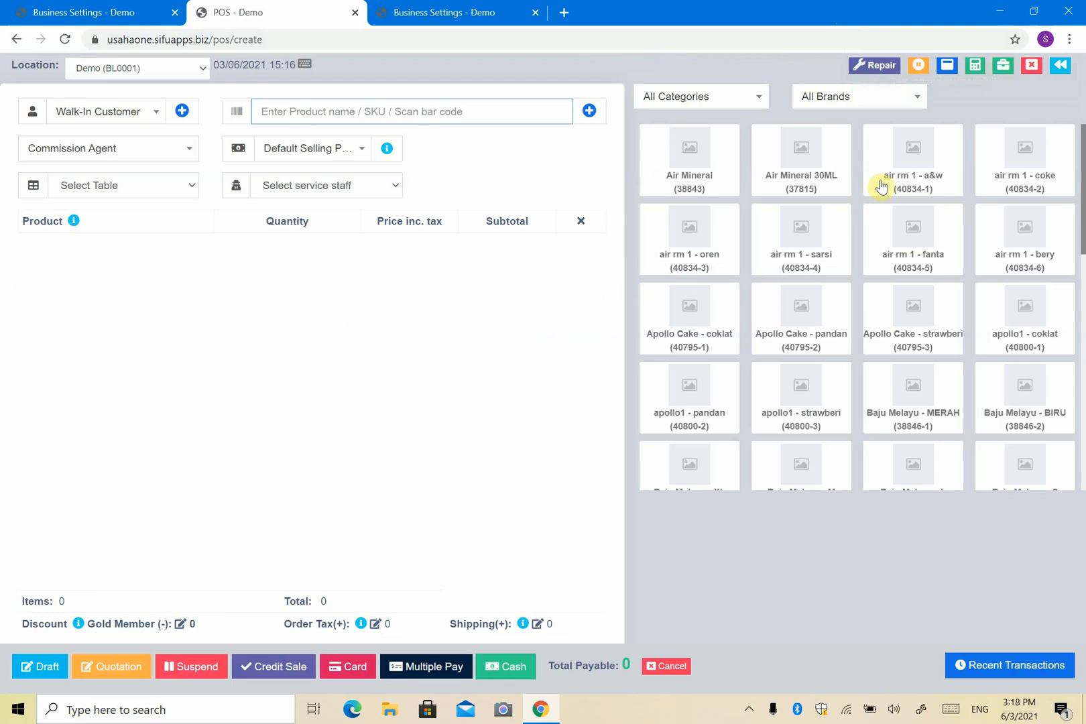
- Reopen the RM 8.00 suspended sale for table 01 and settle it in cash, cancelling the invoice print
left_click(918, 67)
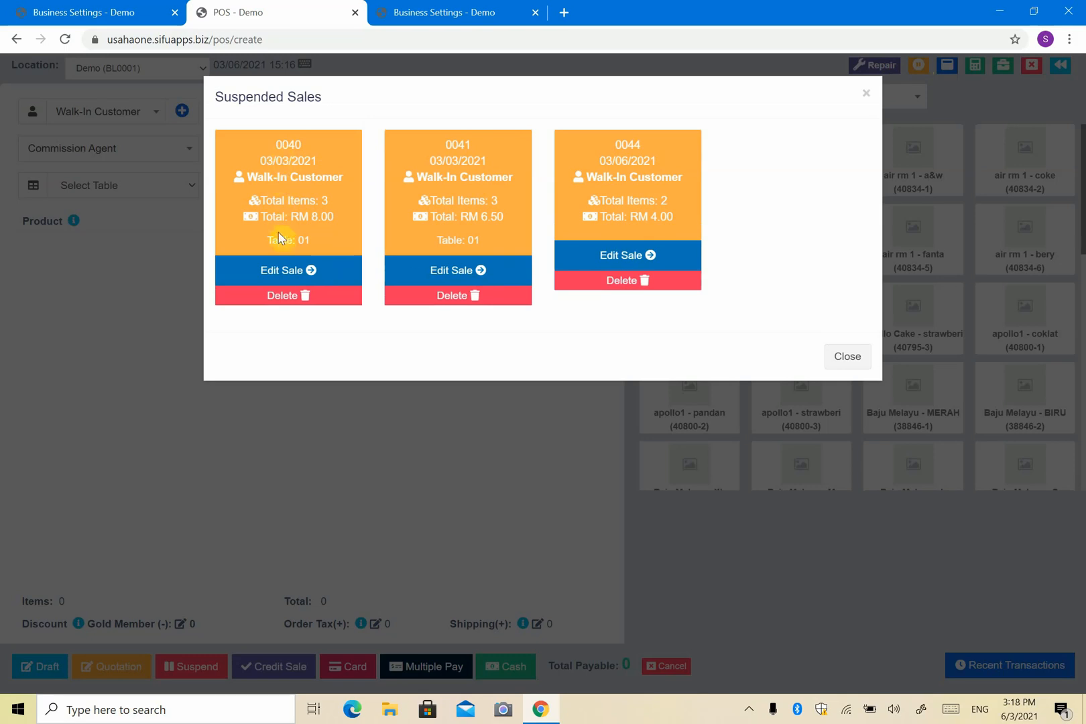
left_click(281, 271)
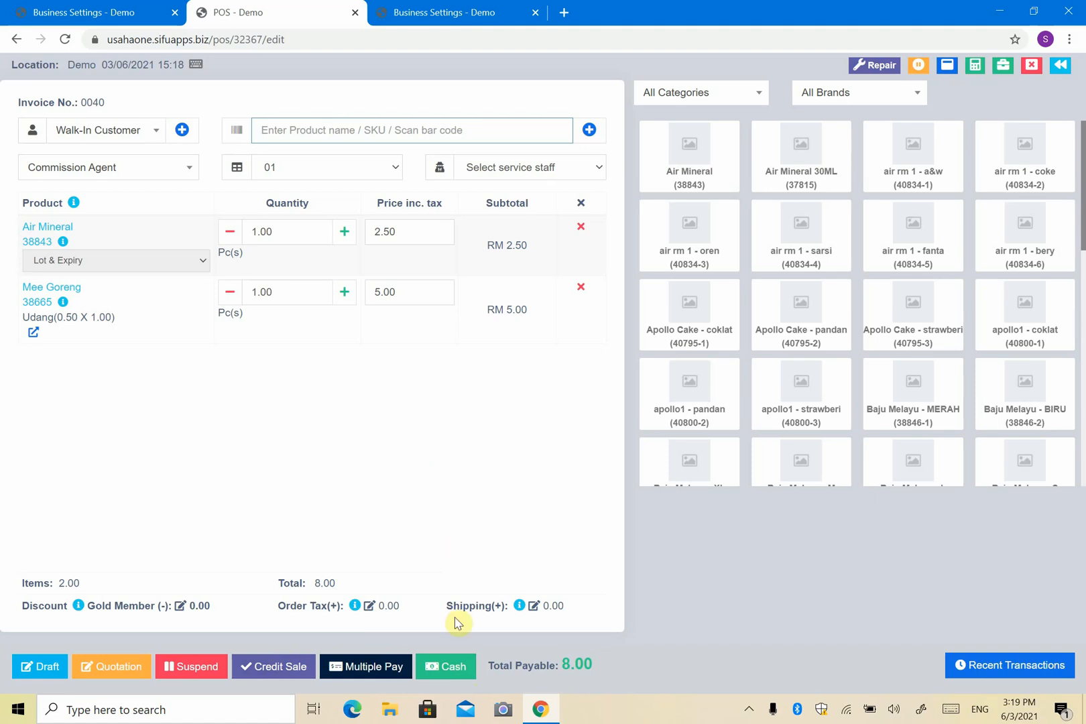
left_click(444, 668)
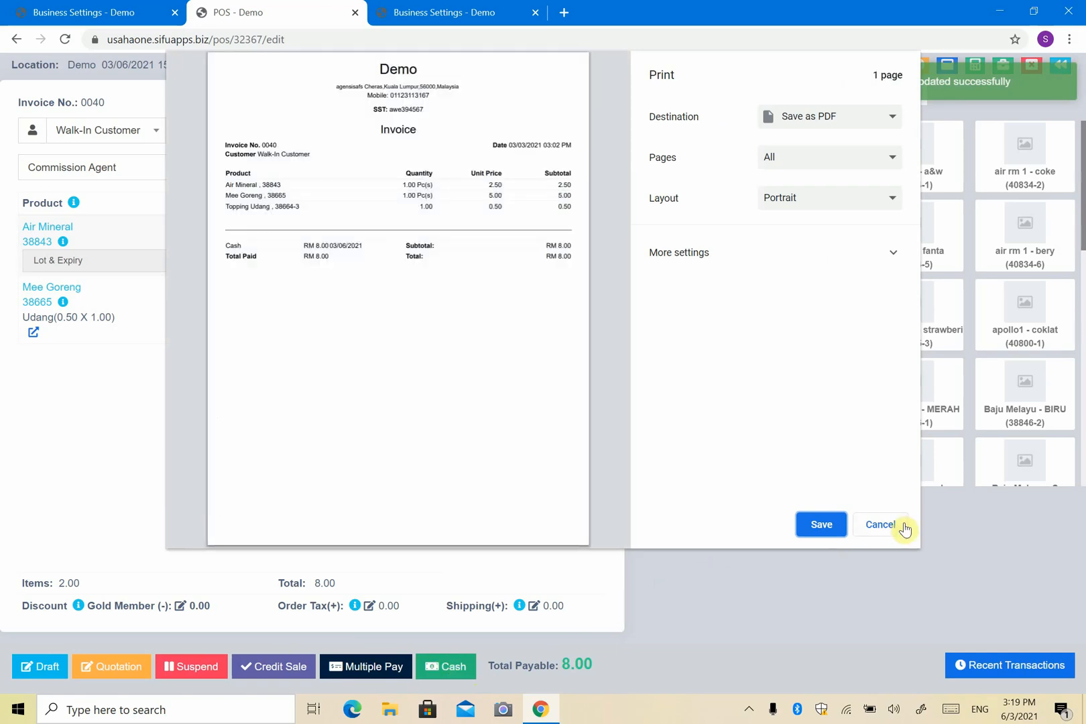
left_click(880, 525)
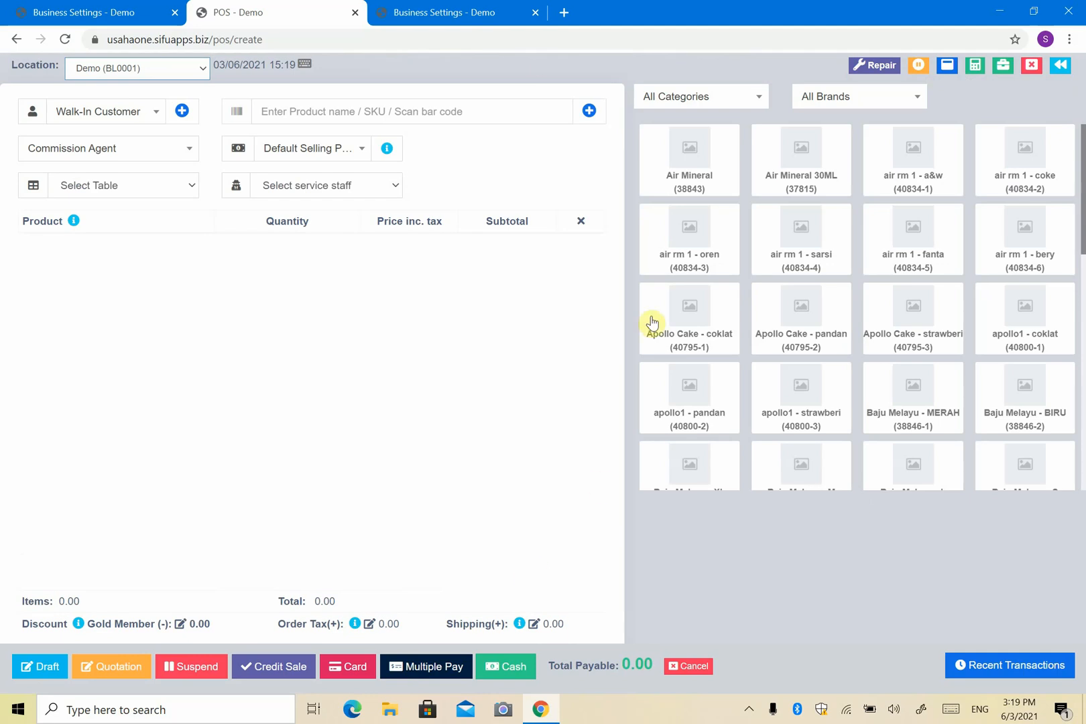
- Add Air Mineral and the coklat and strawberi Apollo Cakes to a new sale, setting both cakes' unit to pcs Apollo Cake
left_click(701, 159)
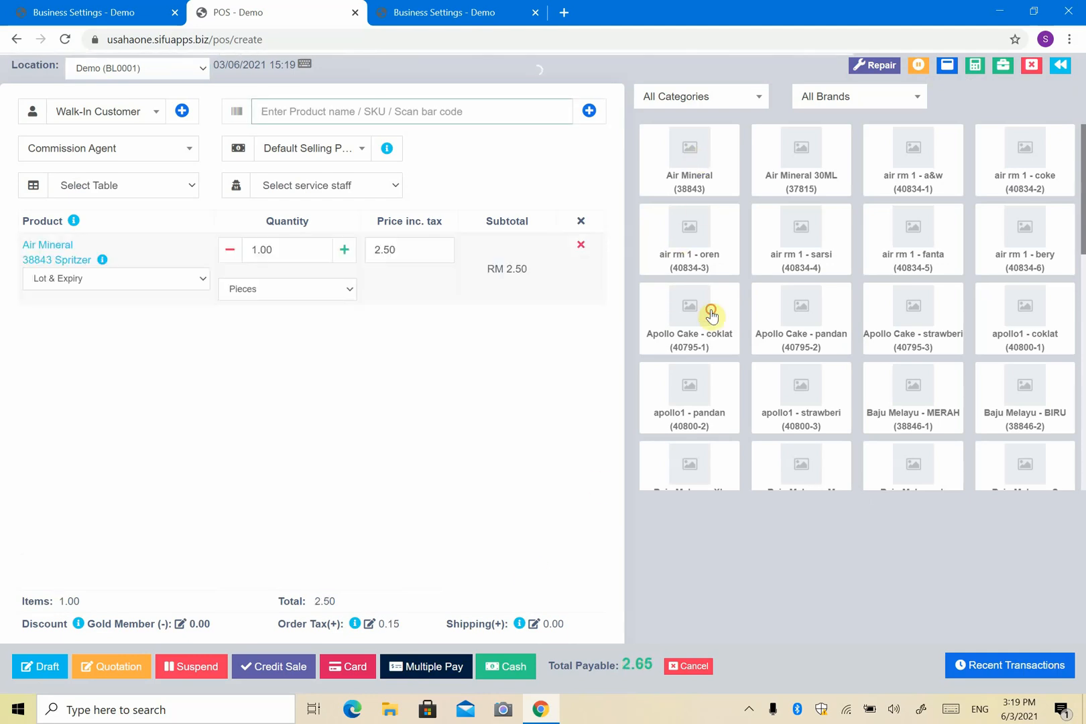
left_click(642, 323)
left_click(318, 359)
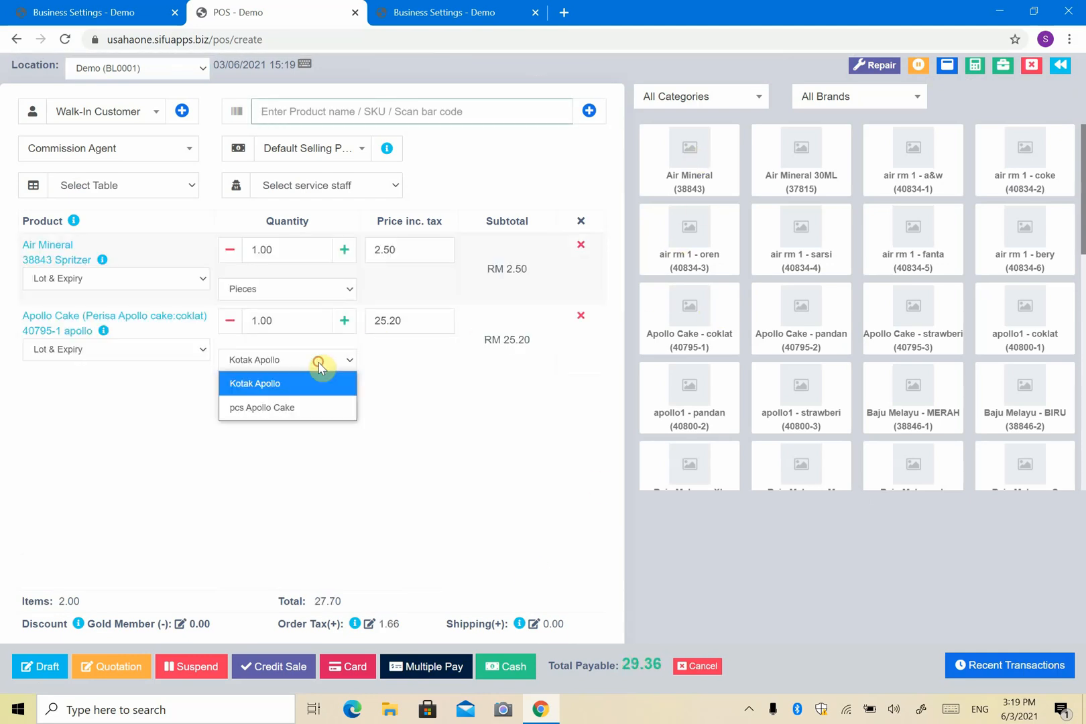
left_click(287, 407)
left_click(929, 315)
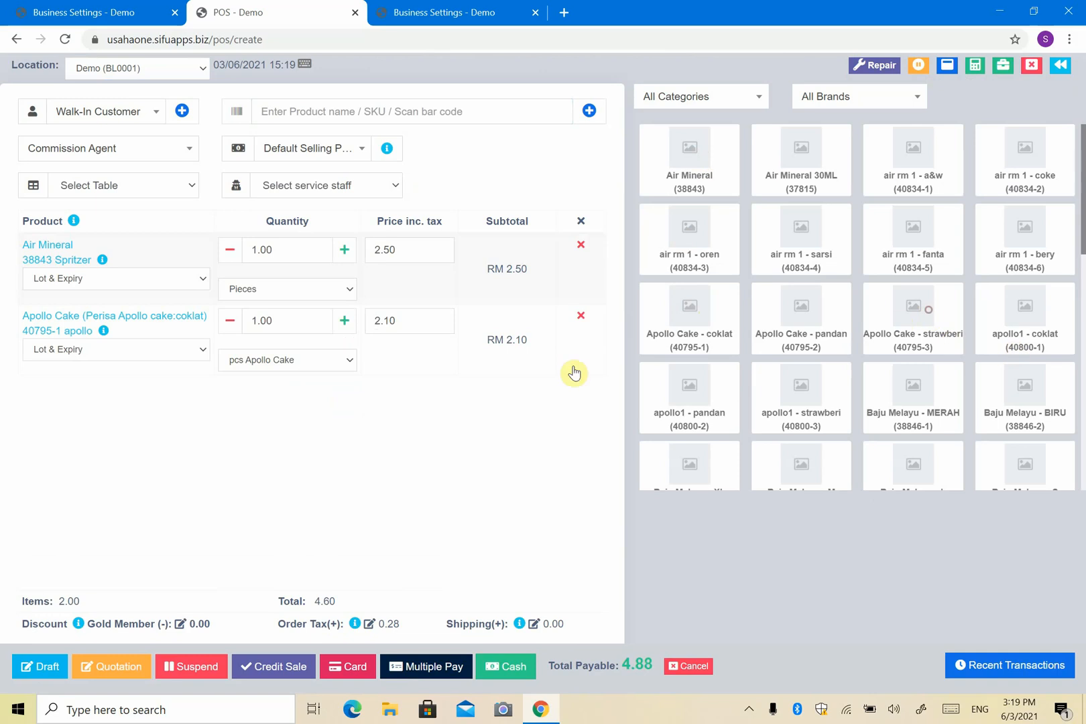
left_click(316, 431)
left_click(286, 475)
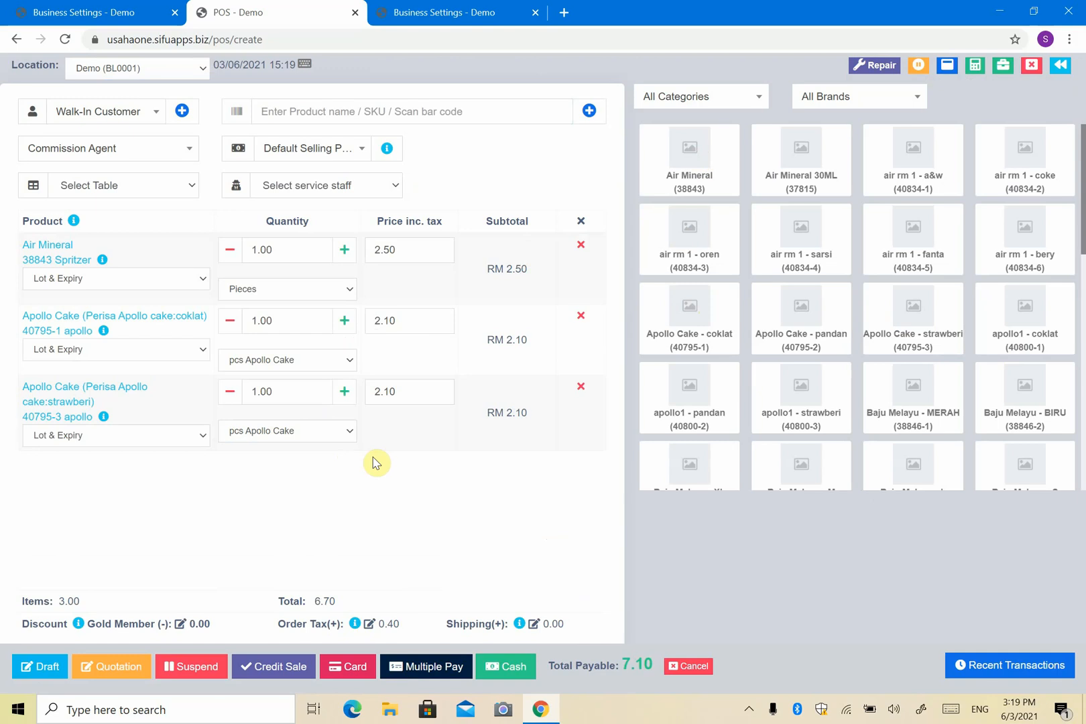
- Set the order tax to None for the sale containing Air Mineral and the two Apollo Cakes
left_click(368, 624)
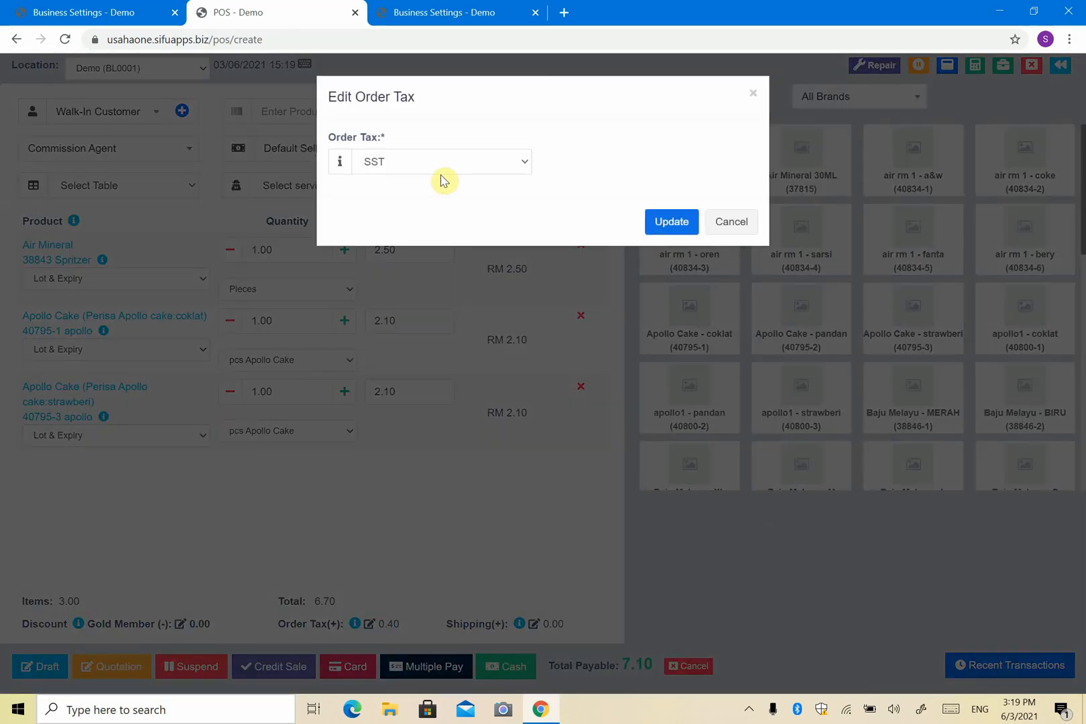
left_click(439, 163)
left_click(417, 211)
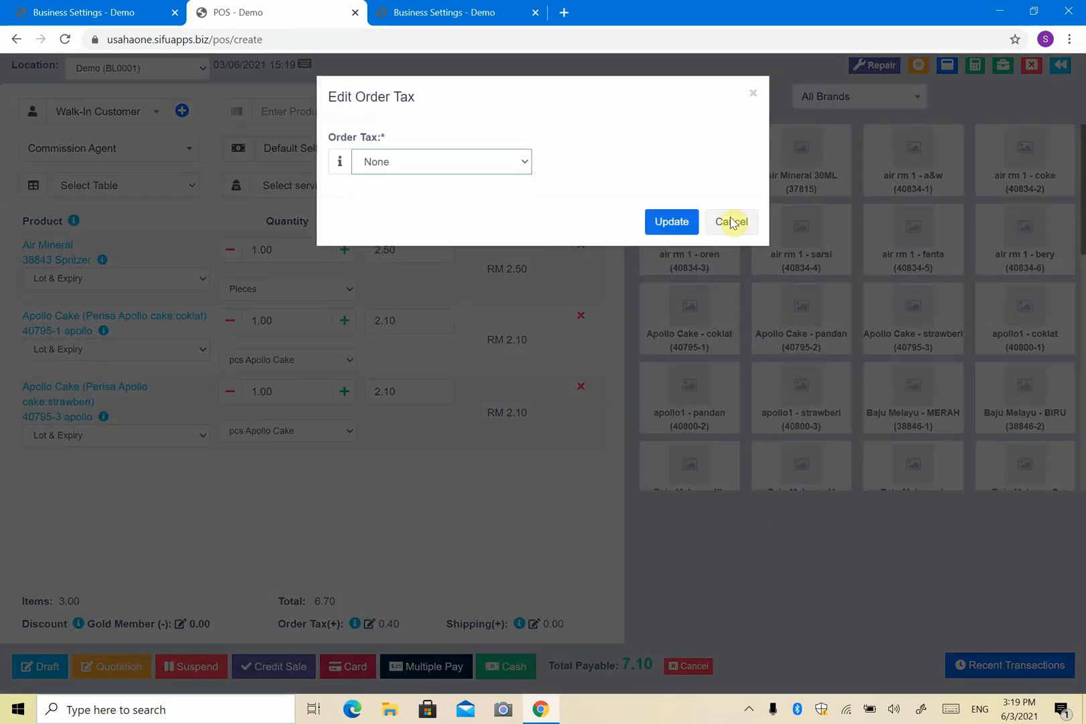
left_click(669, 223)
scroll(542, 465, "down", 1)
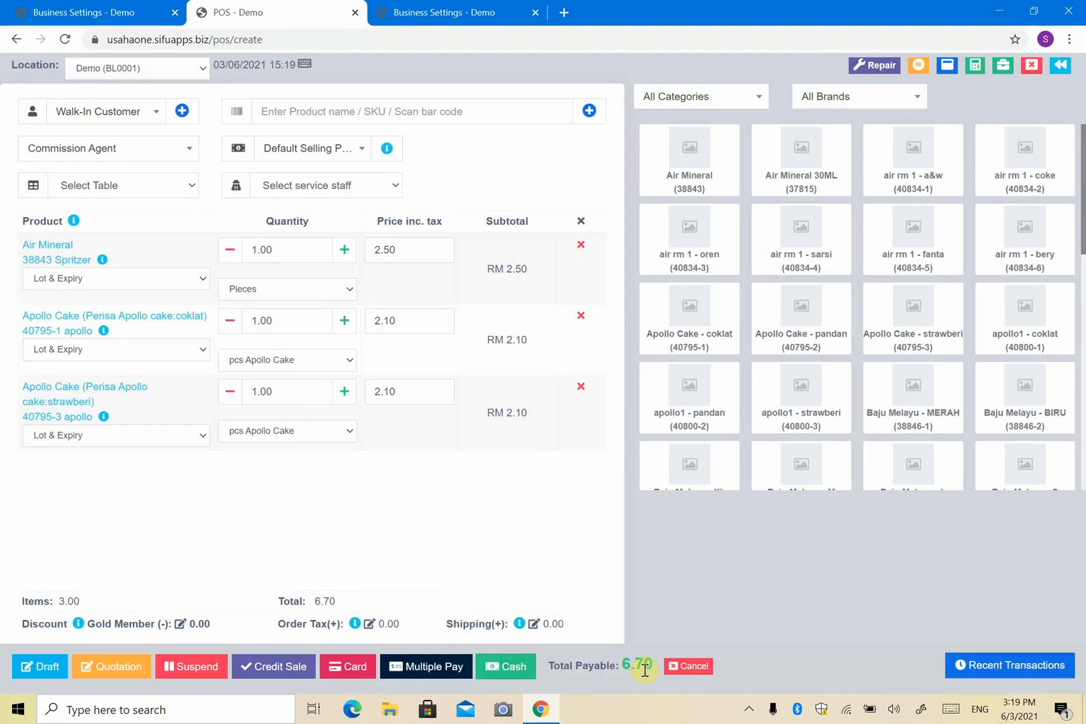
- Pay for the sale through Multiple Pay with a cash amount of 10, finalize the payment, and cancel the invoice print
left_click(442, 667)
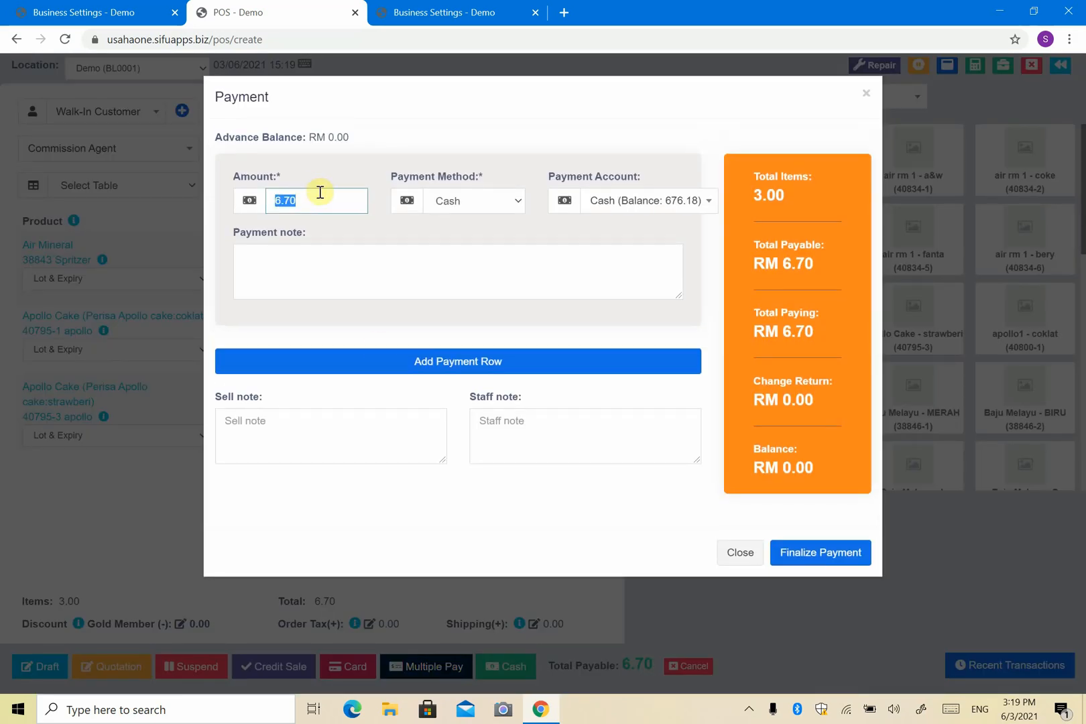
type("10")
left_click(323, 237)
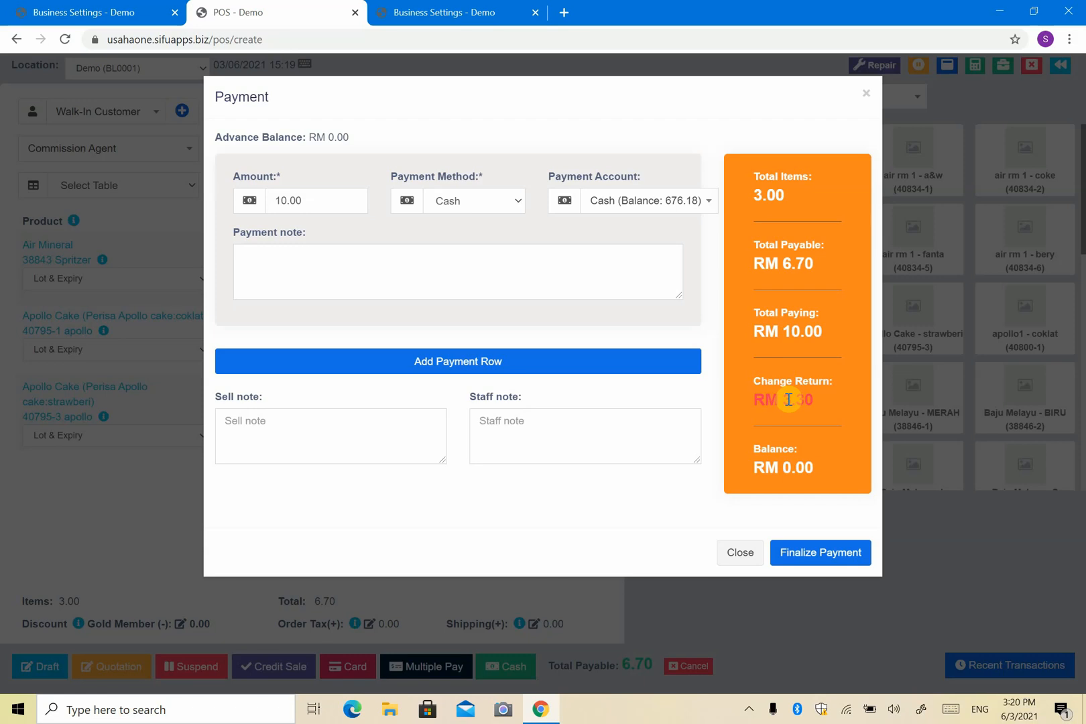
left_click_drag(342, 198, 240, 207)
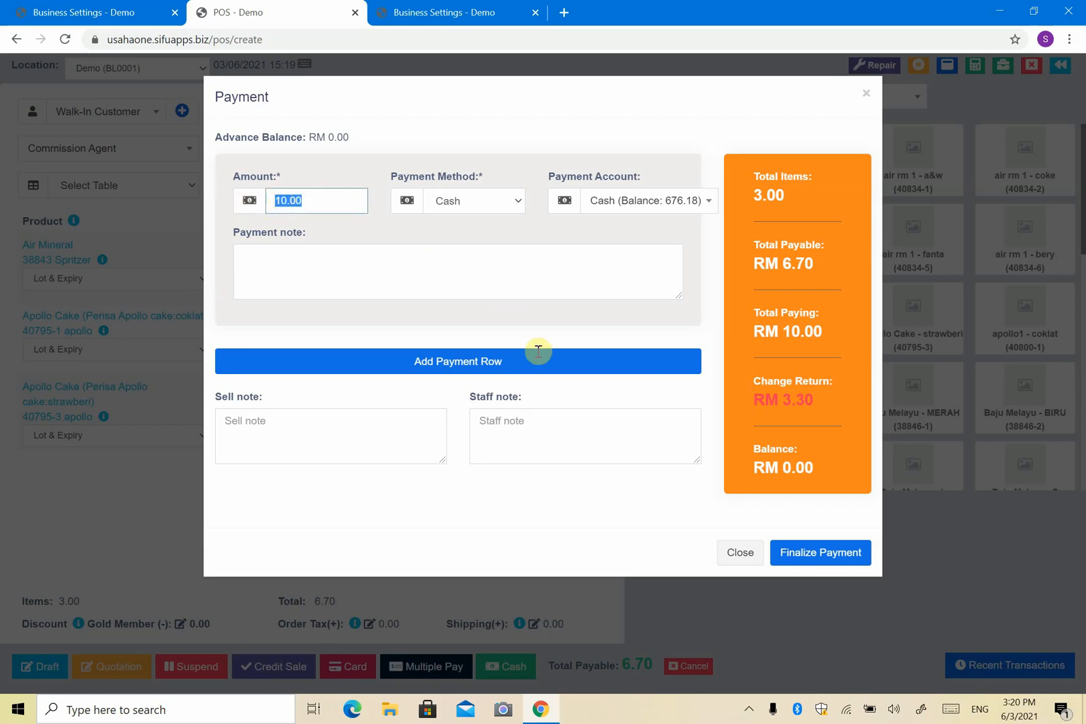
left_click_drag(754, 400, 823, 411)
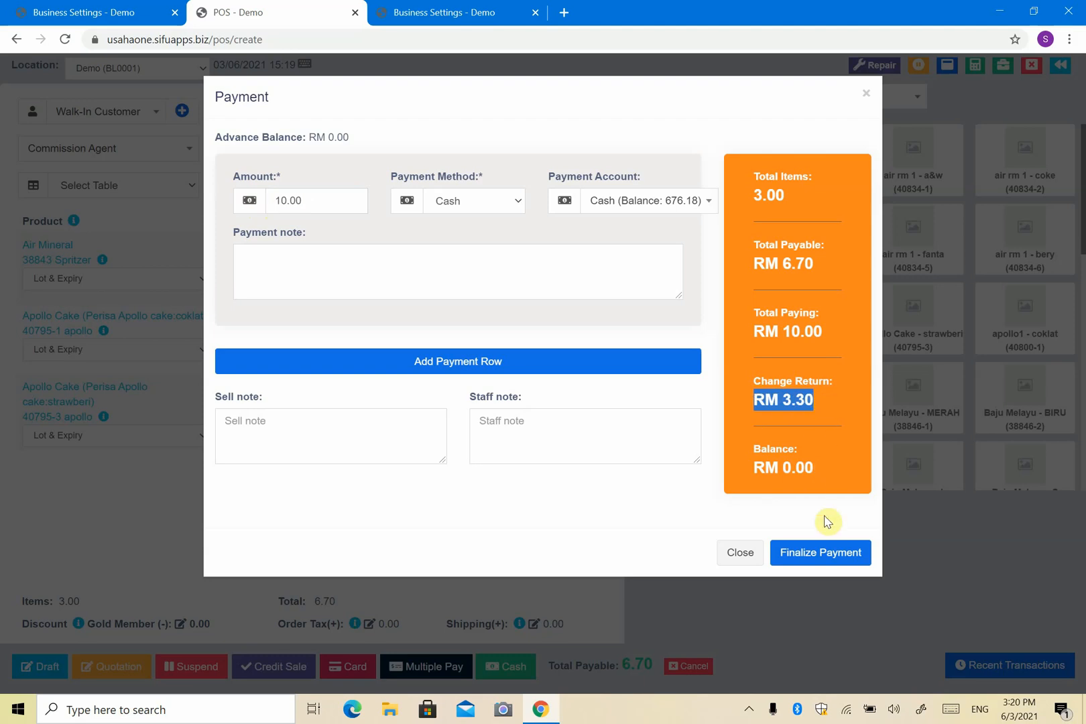
left_click(826, 557)
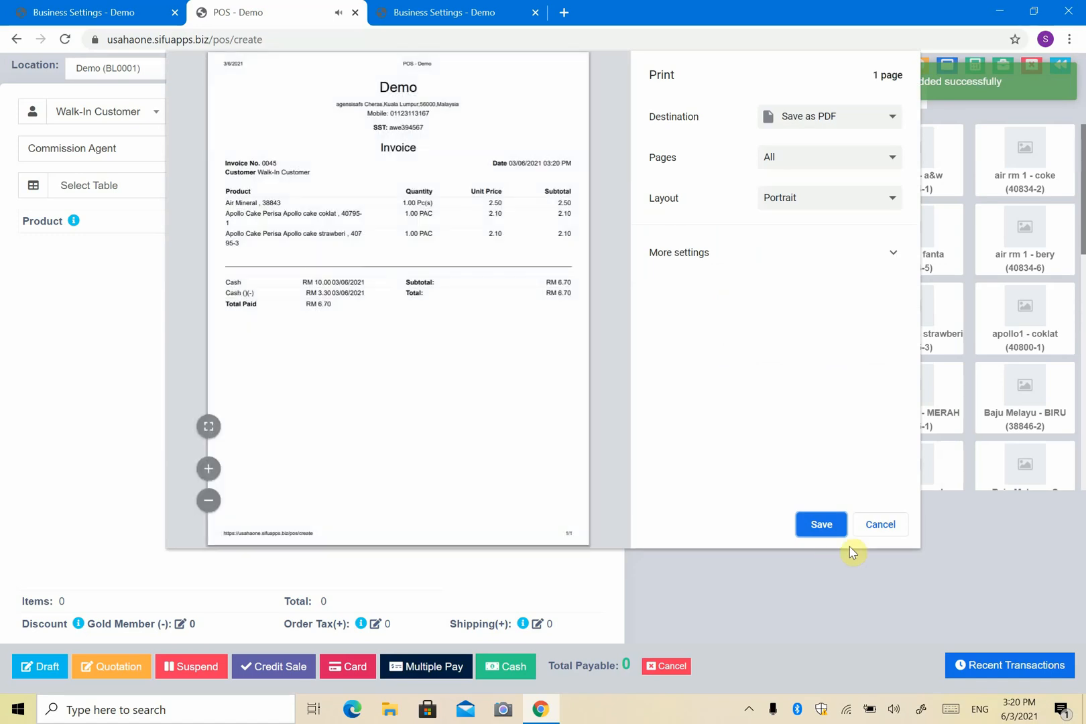
left_click(886, 531)
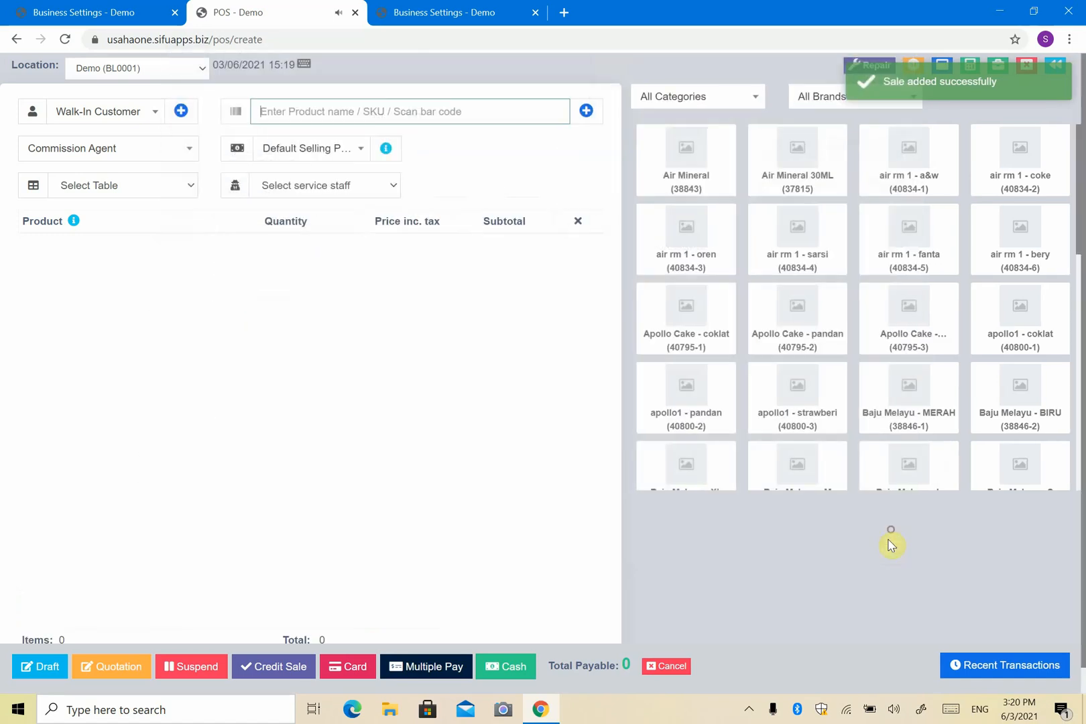
- Add the oren, sarsi, fanta and bery variants of air rm 1 and the 15mm[BLACK] FORGED RADIAL (39463-4) to a new sale
left_click(673, 246)
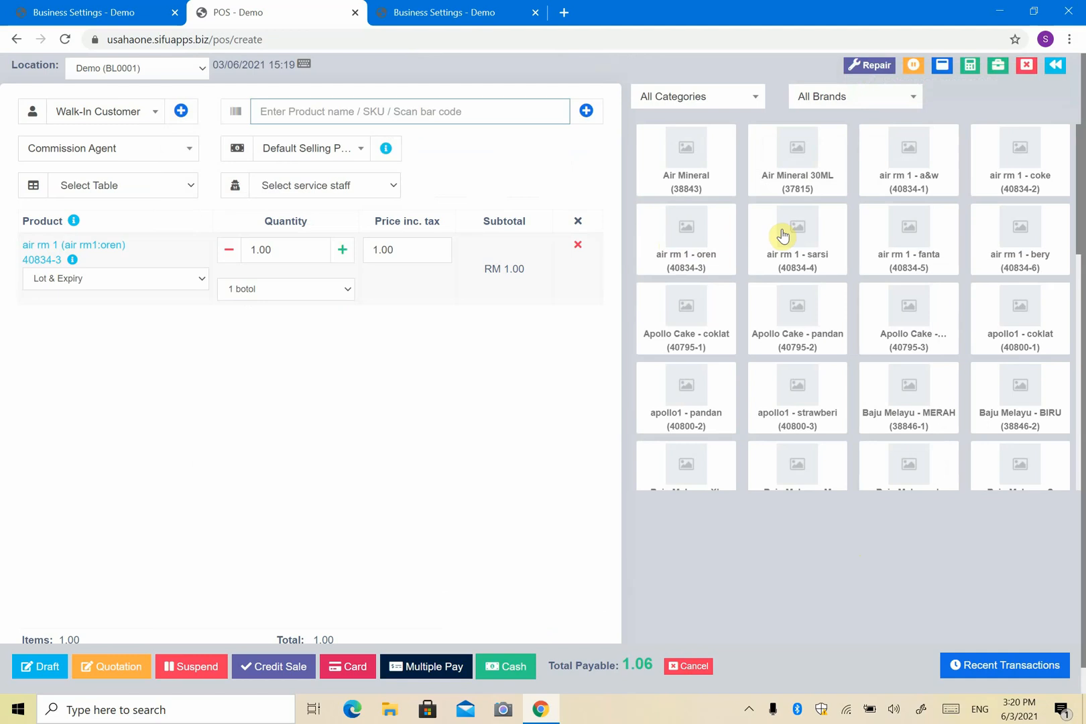
left_click(909, 232)
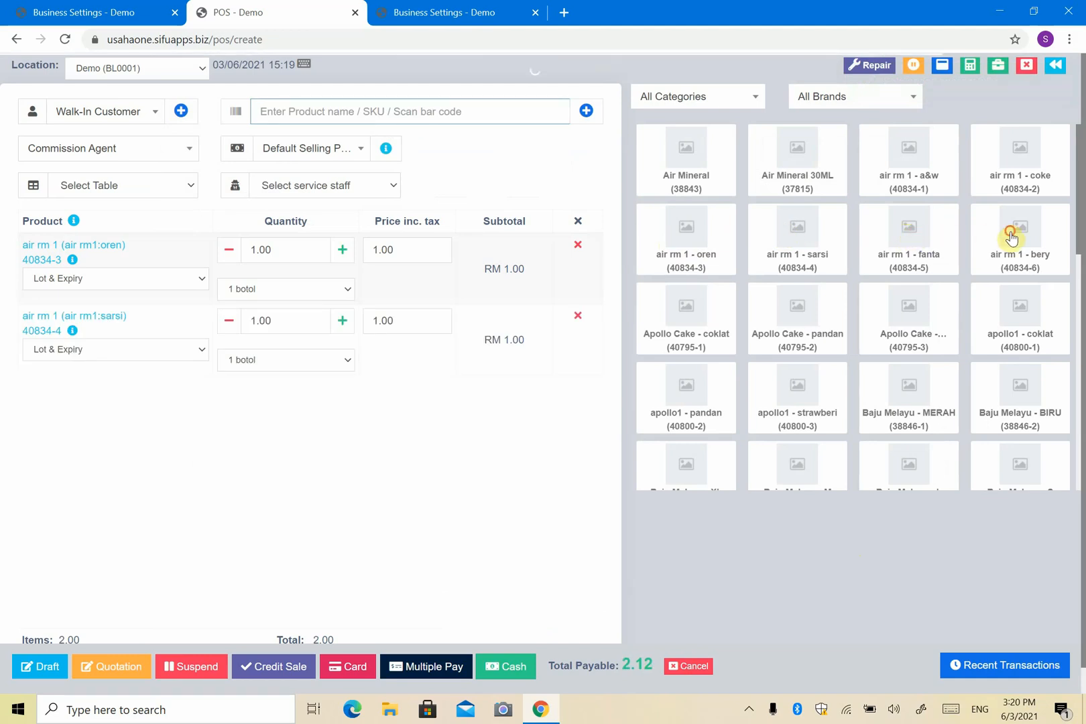
scroll(987, 348, "down", 8)
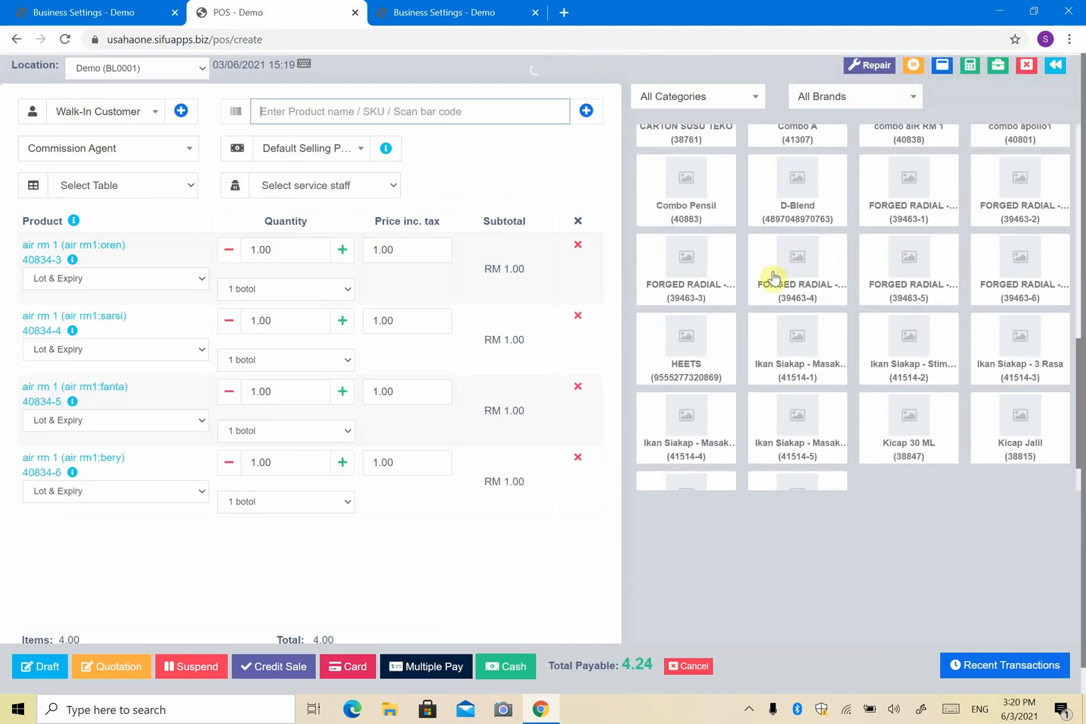
left_click(789, 274)
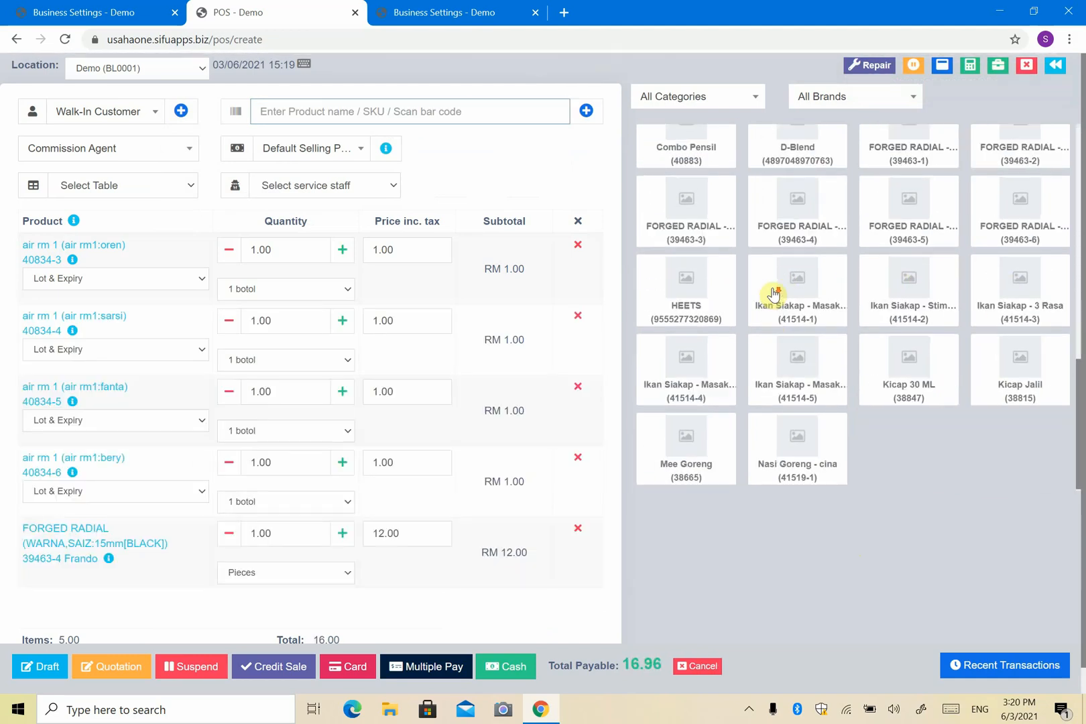
scroll(285, 403, "down", 1)
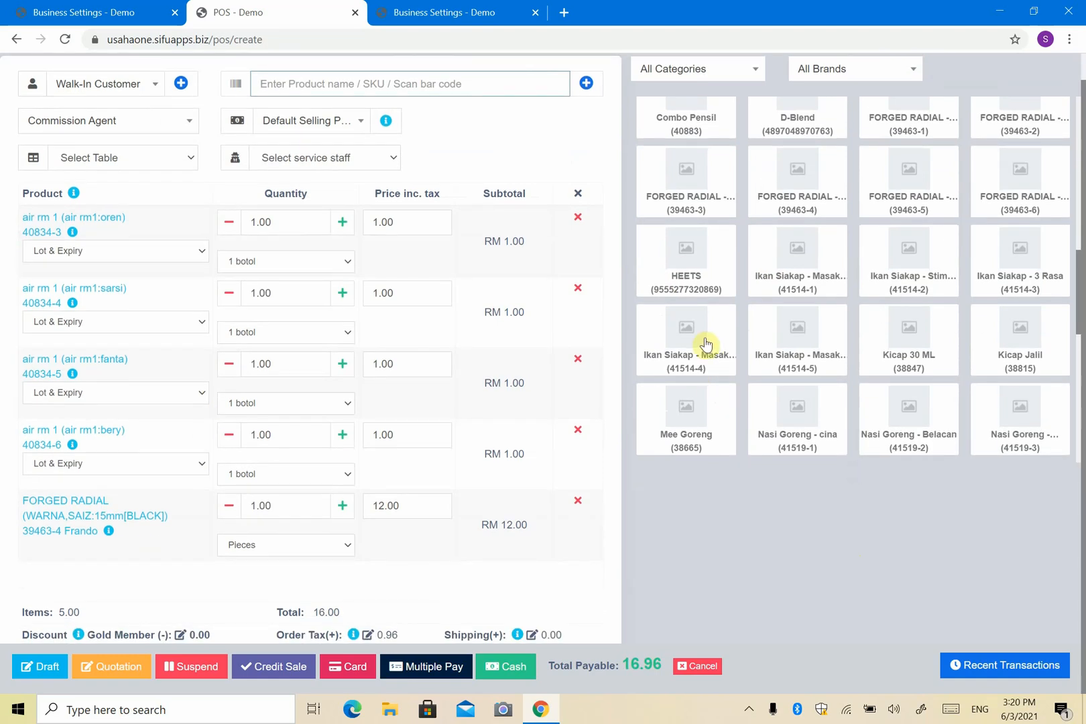
- Set the order tax to None for the sale containing the air rm 1 drinks and the FORGED RADIAL
left_click(422, 669)
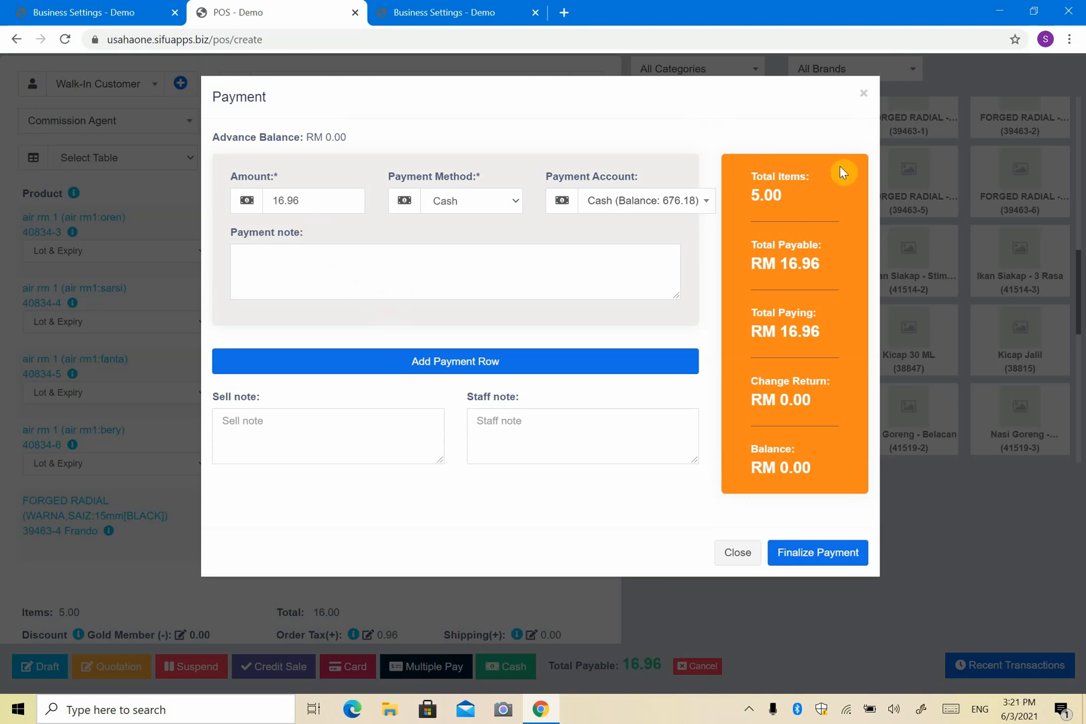
left_click(863, 94)
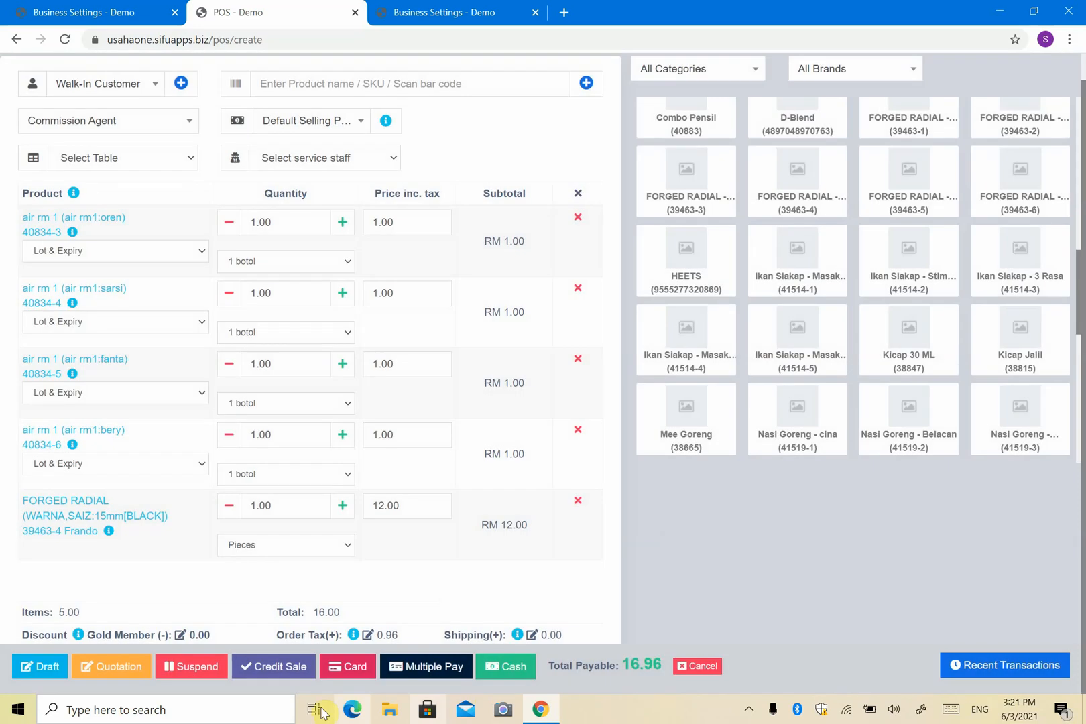
left_click(368, 634)
left_click(511, 170)
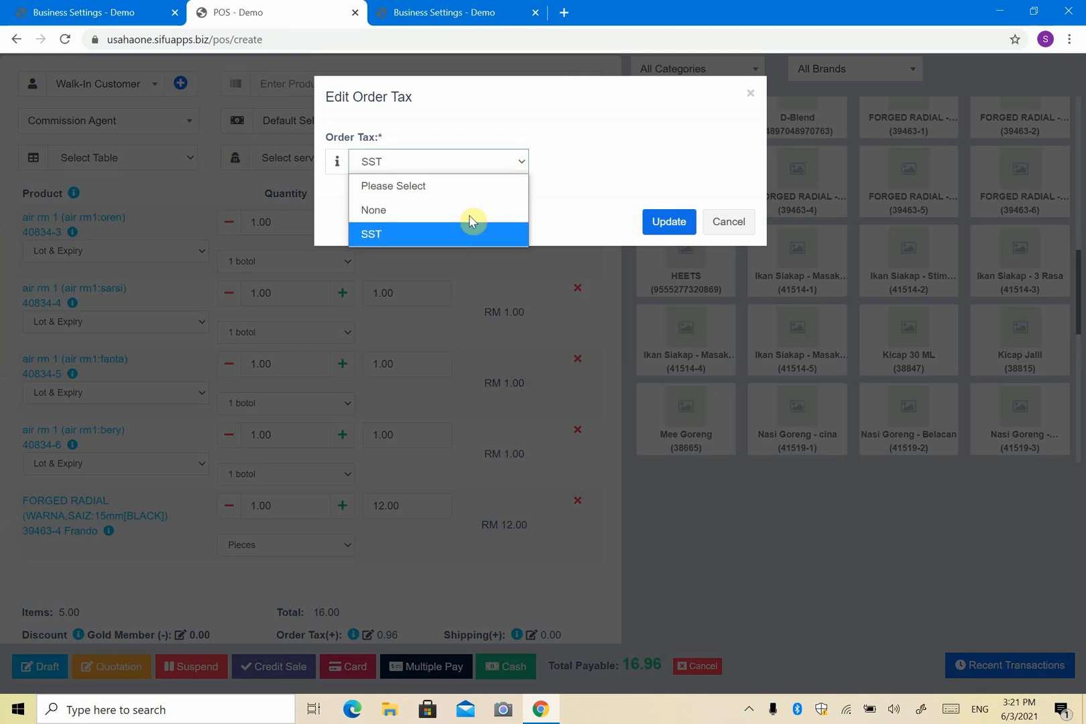
left_click(469, 208)
left_click(684, 223)
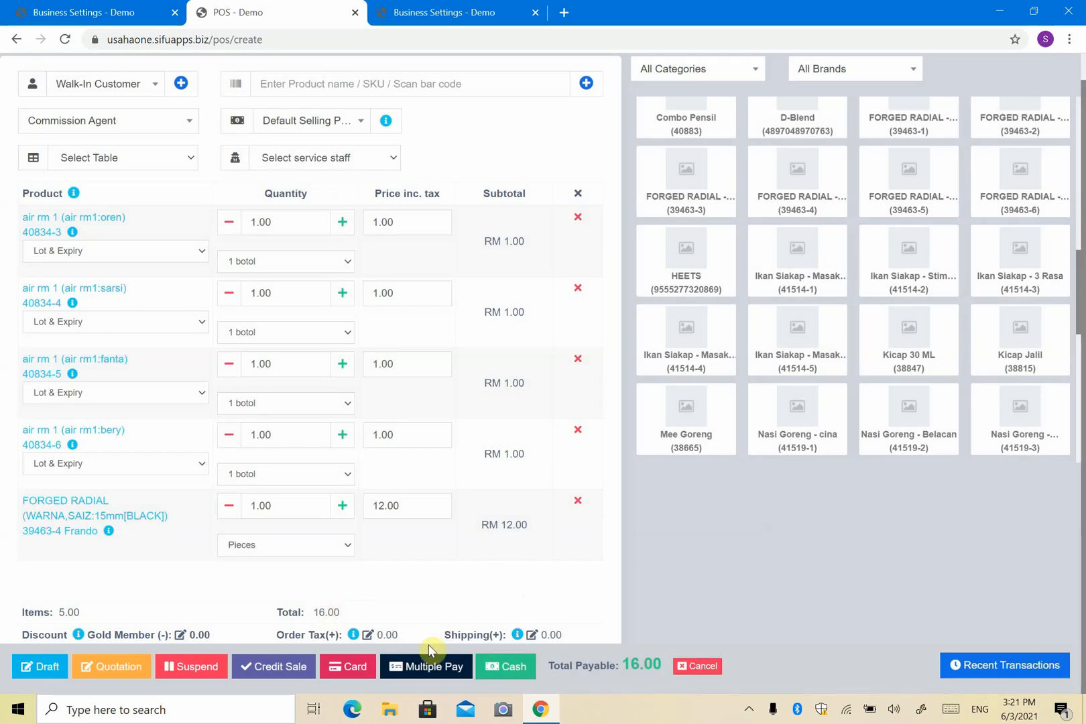
- Start a Multiple Pay checkout for the sale and set the cash payment amount to 10.00
left_click(427, 672)
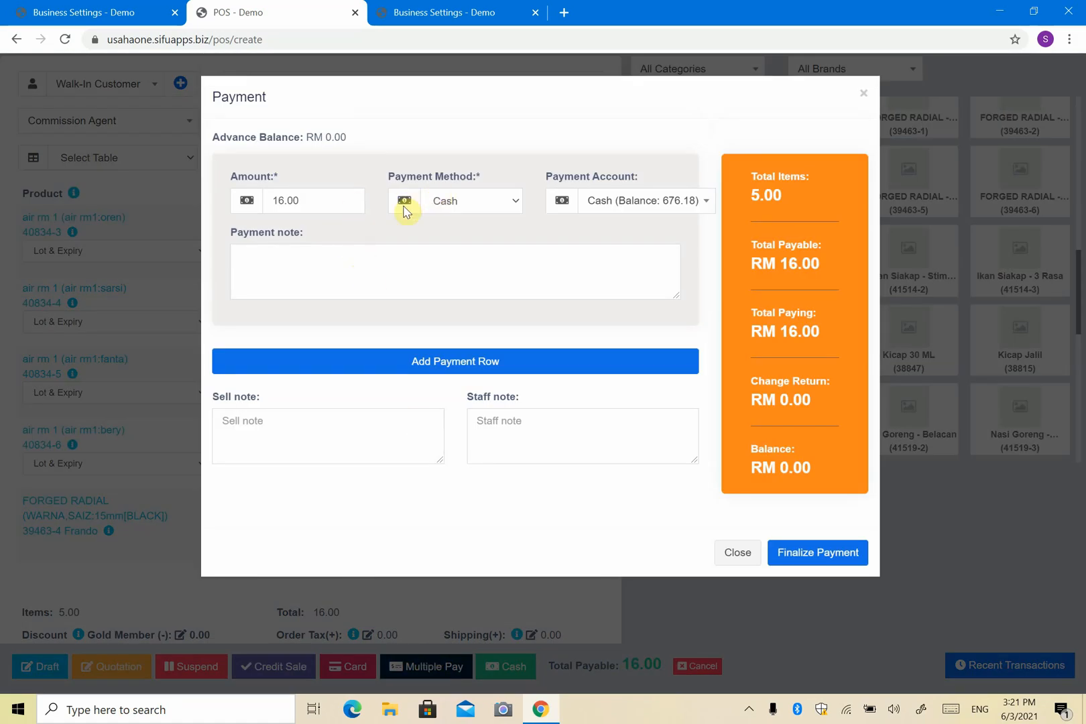
left_click(315, 204)
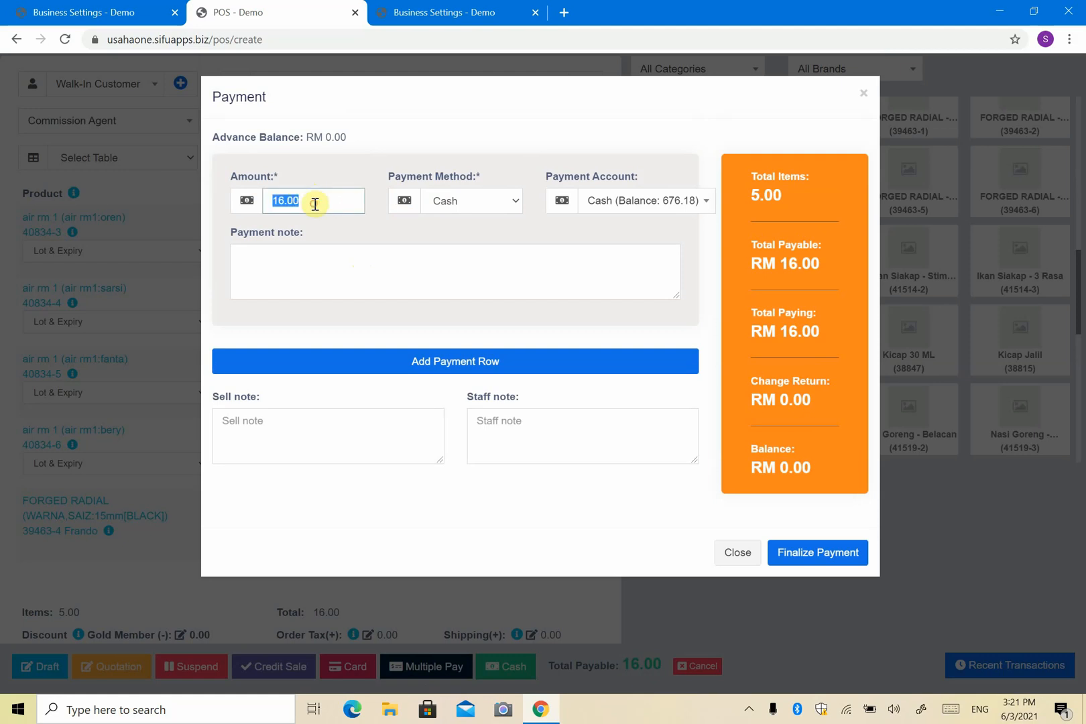
type("10.00")
left_click(397, 237)
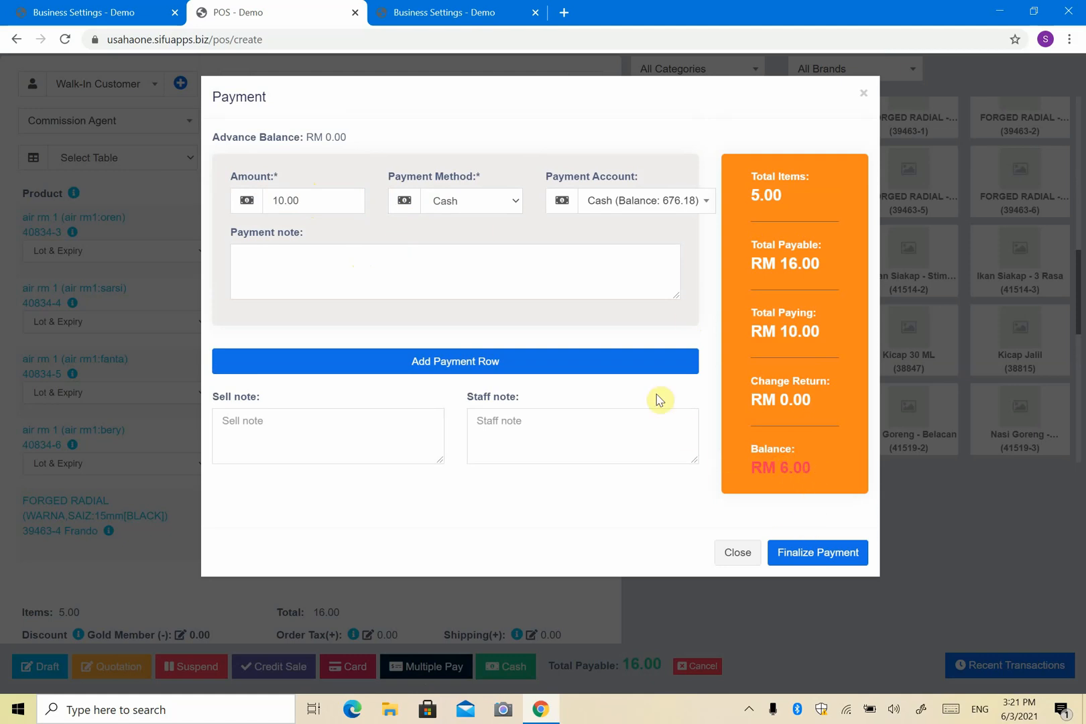
- Add a second payment row for the remaining balance and set its payment method to E-wallet
left_click(626, 365)
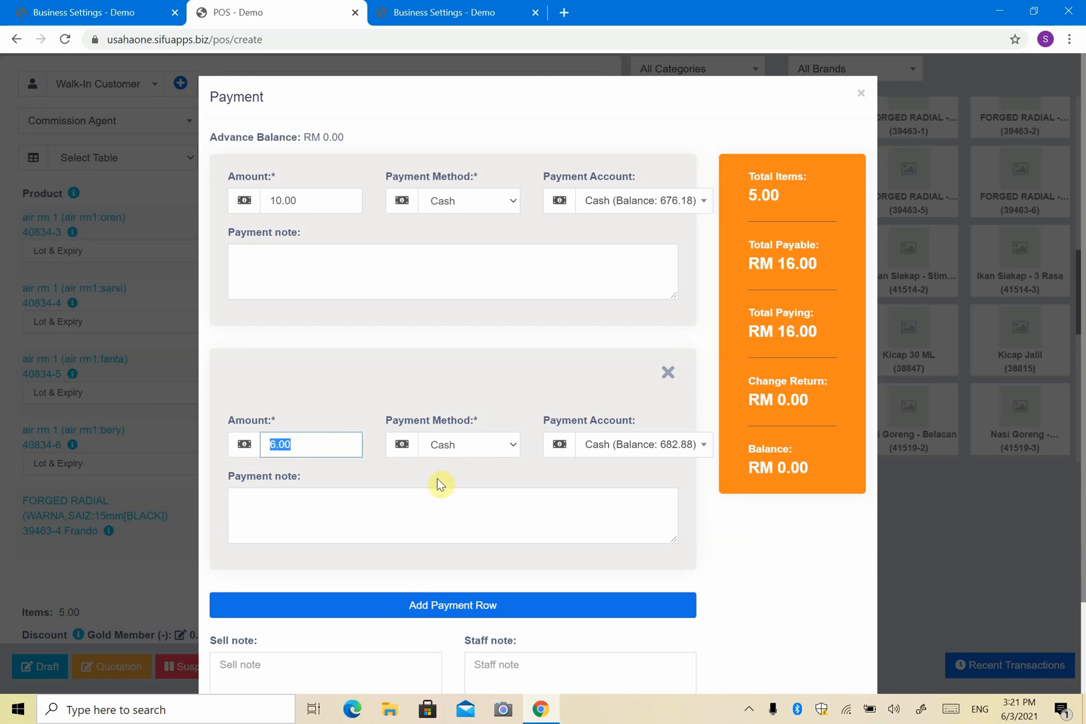
left_click(466, 477)
left_click(472, 457)
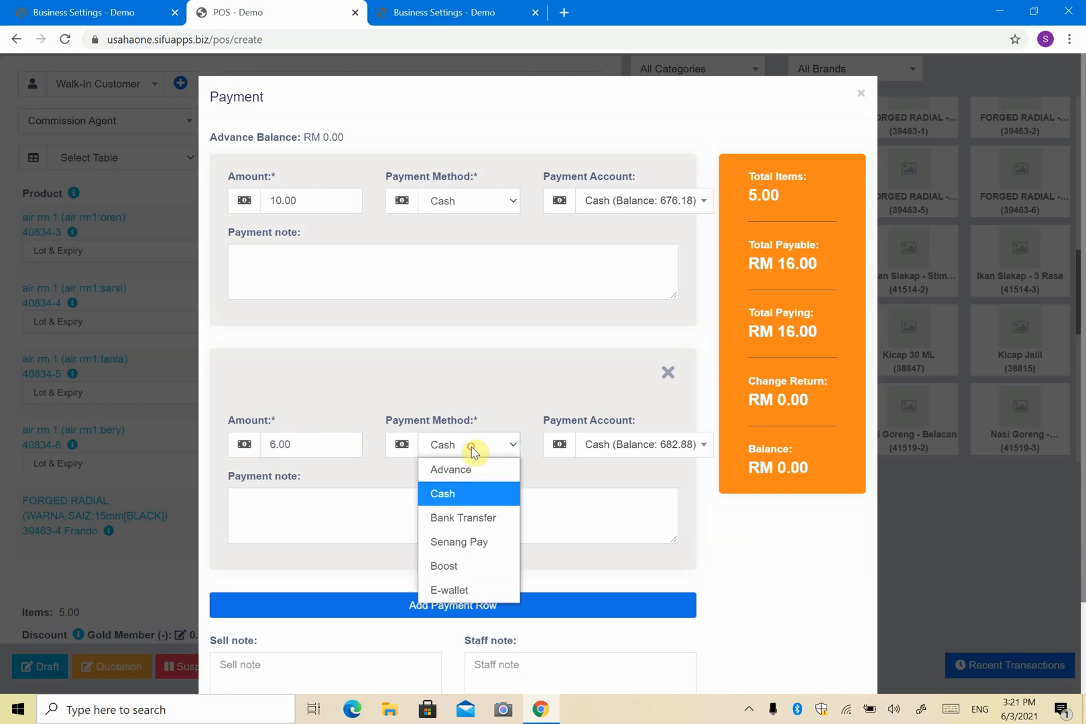
left_click(463, 593)
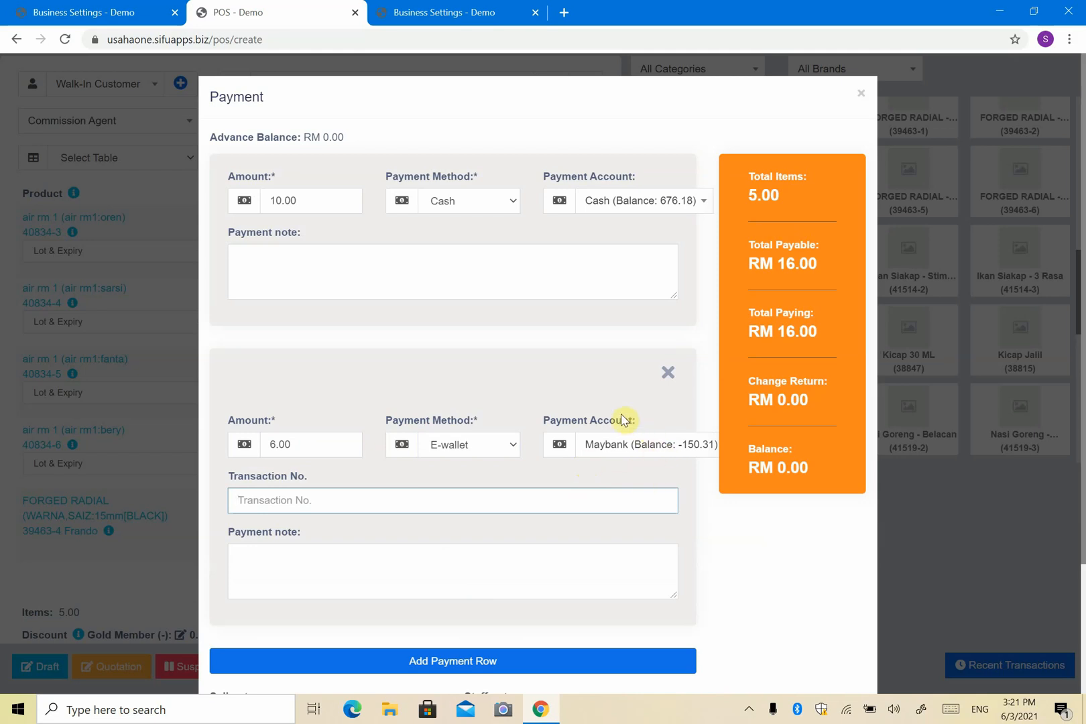
- Check the cash and E-wallet payment rows, finalize the split payment with the transaction number left blank, and cancel the invoice print
scroll(607, 471, "down", 3)
scroll(649, 469, "up", 3)
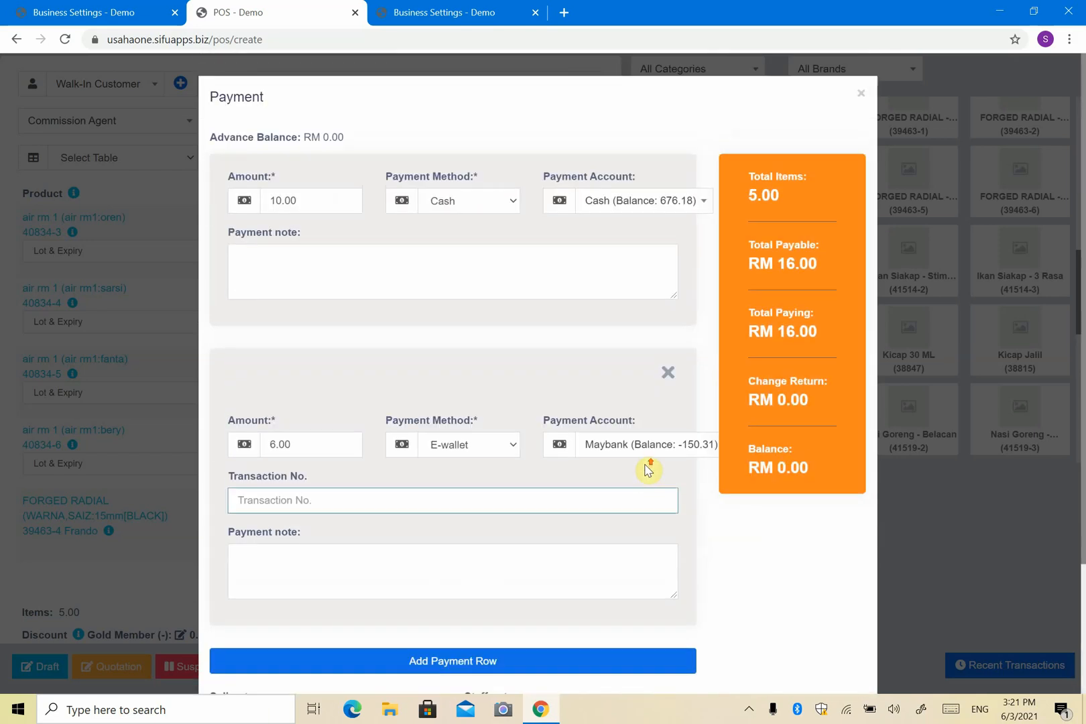
scroll(647, 463, "down", 3)
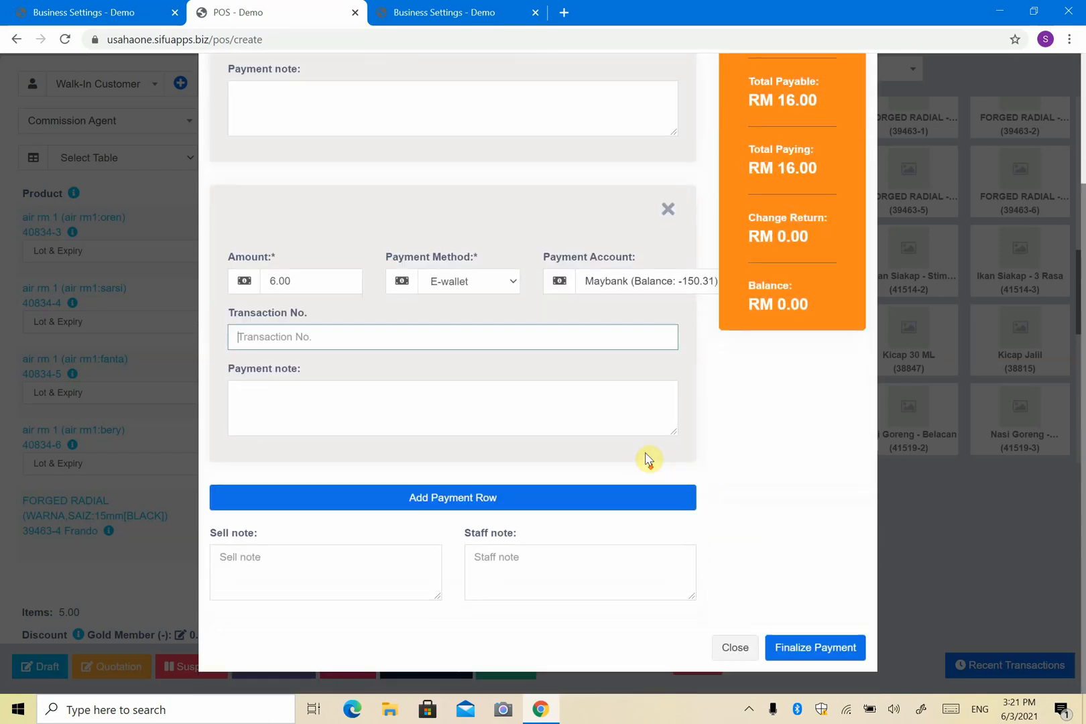
left_click(616, 335)
scroll(605, 346, "up", 3)
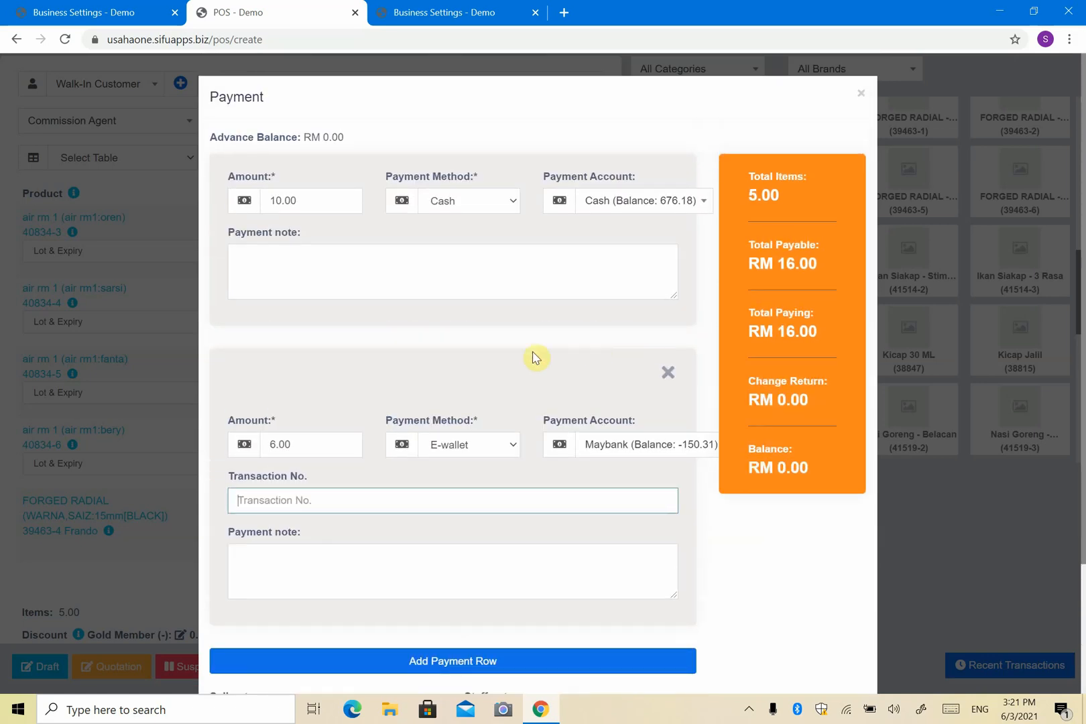
scroll(596, 492, "down", 3)
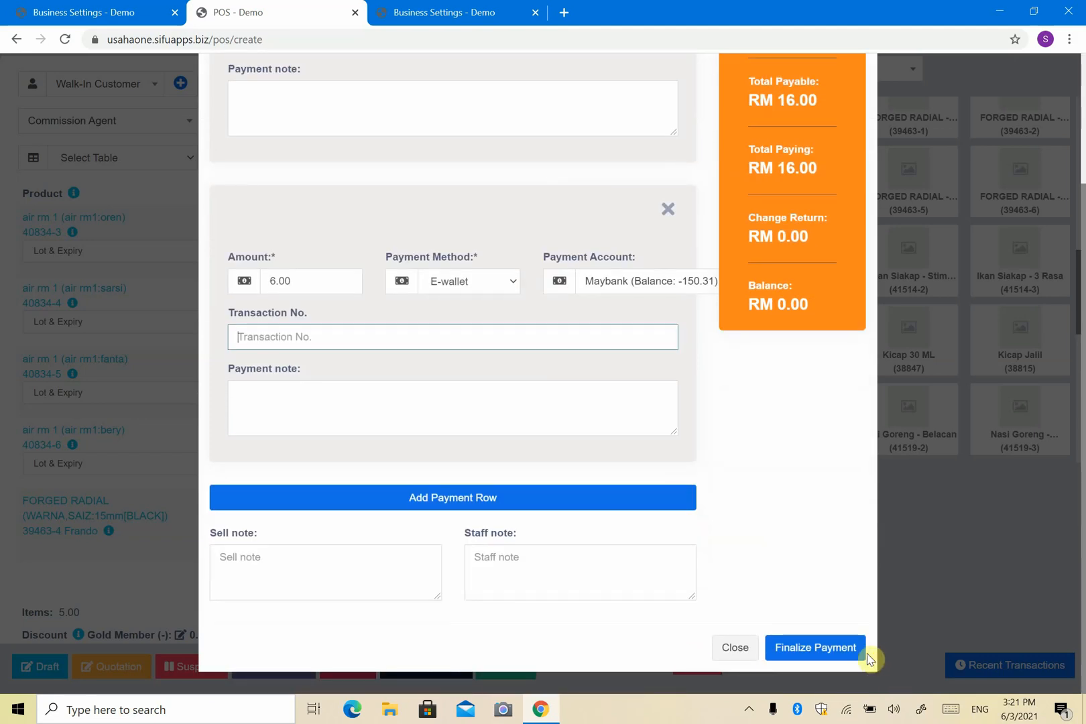
left_click(849, 651)
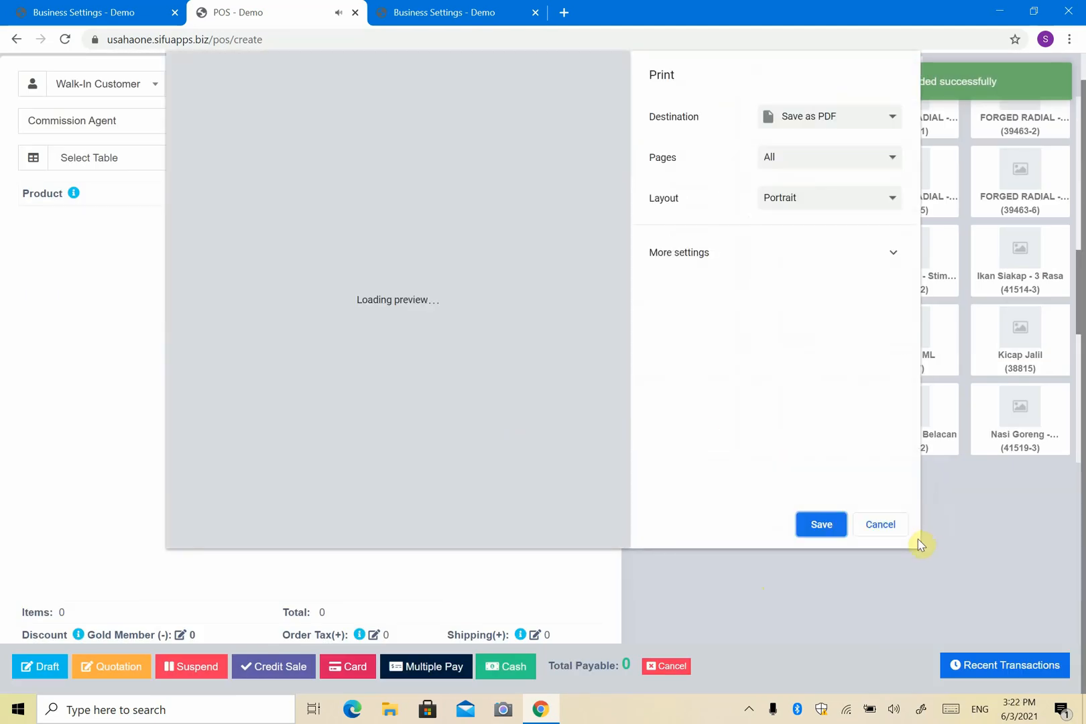
left_click(881, 525)
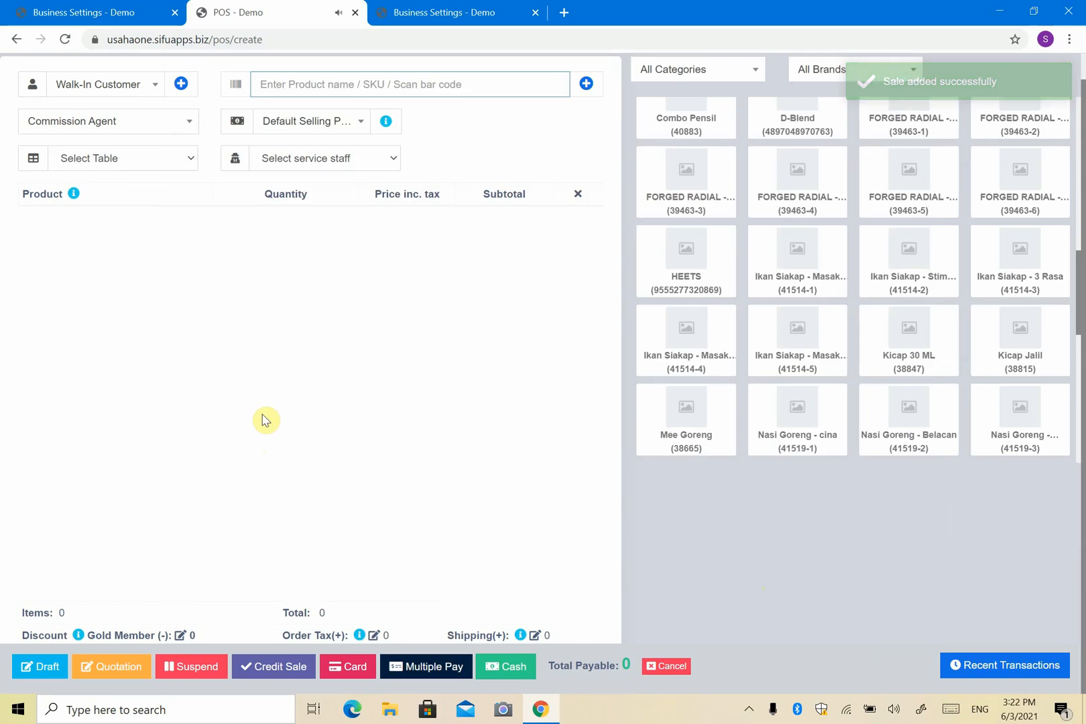
- Examine the current register summary, checking its period, cash in hand, cash payment and E-wallet amounts, and close it
scroll(272, 419, "up", 1)
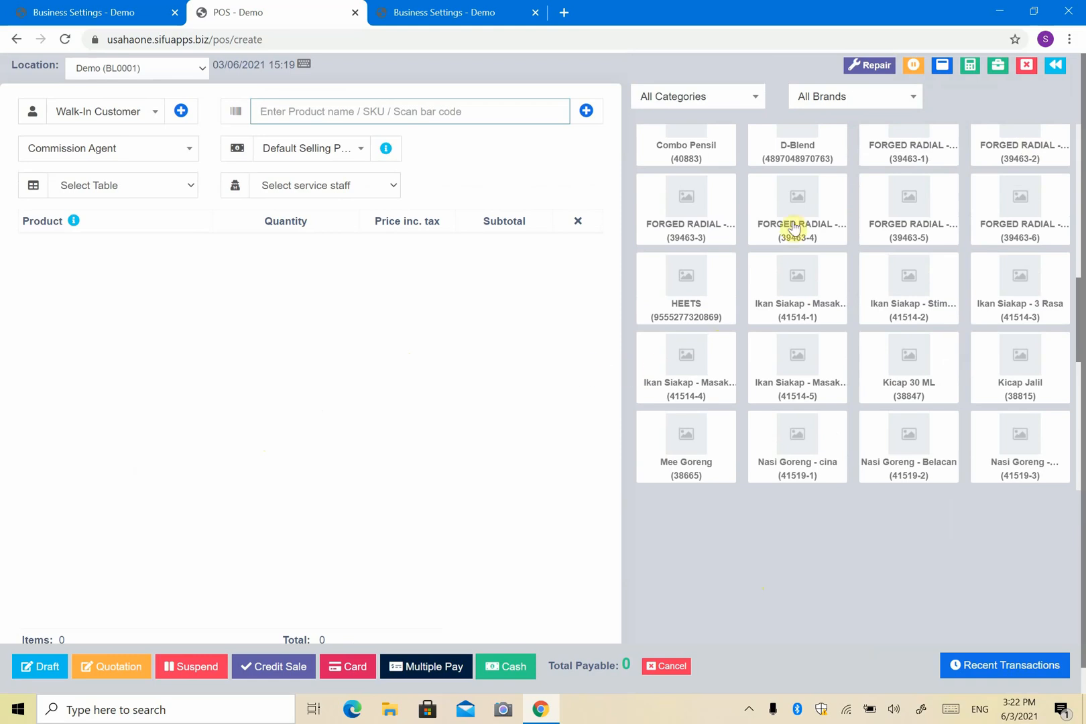
left_click(1027, 67)
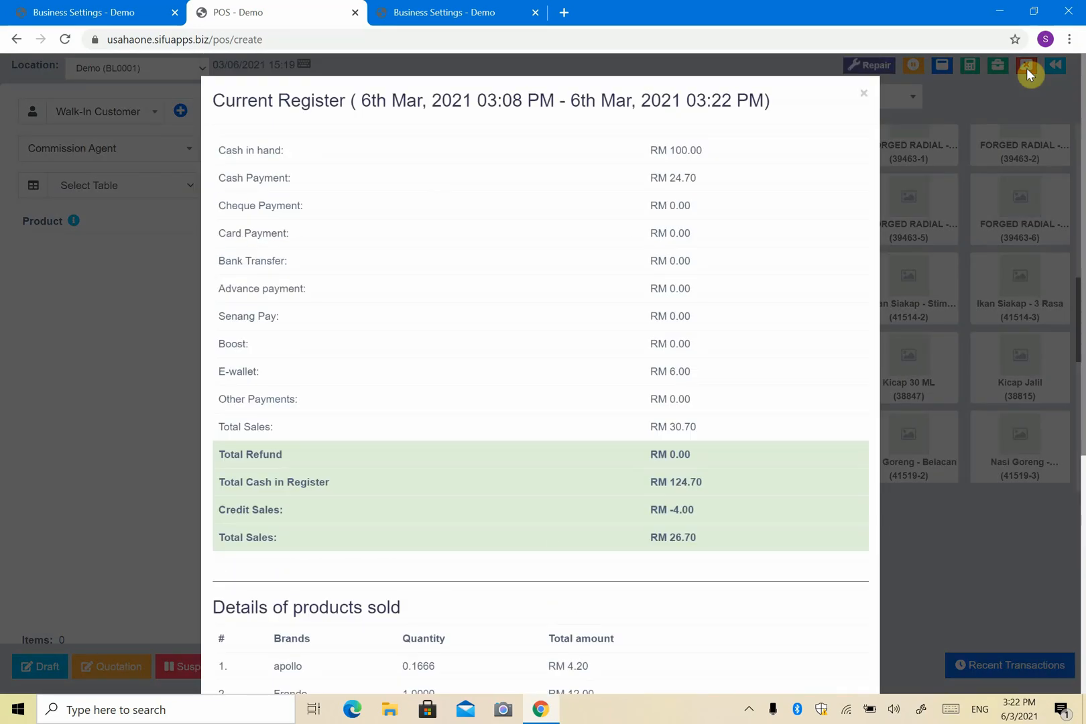
scroll(744, 243, "down", 1)
scroll(742, 243, "up", 1)
left_click_drag(362, 98, 427, 99)
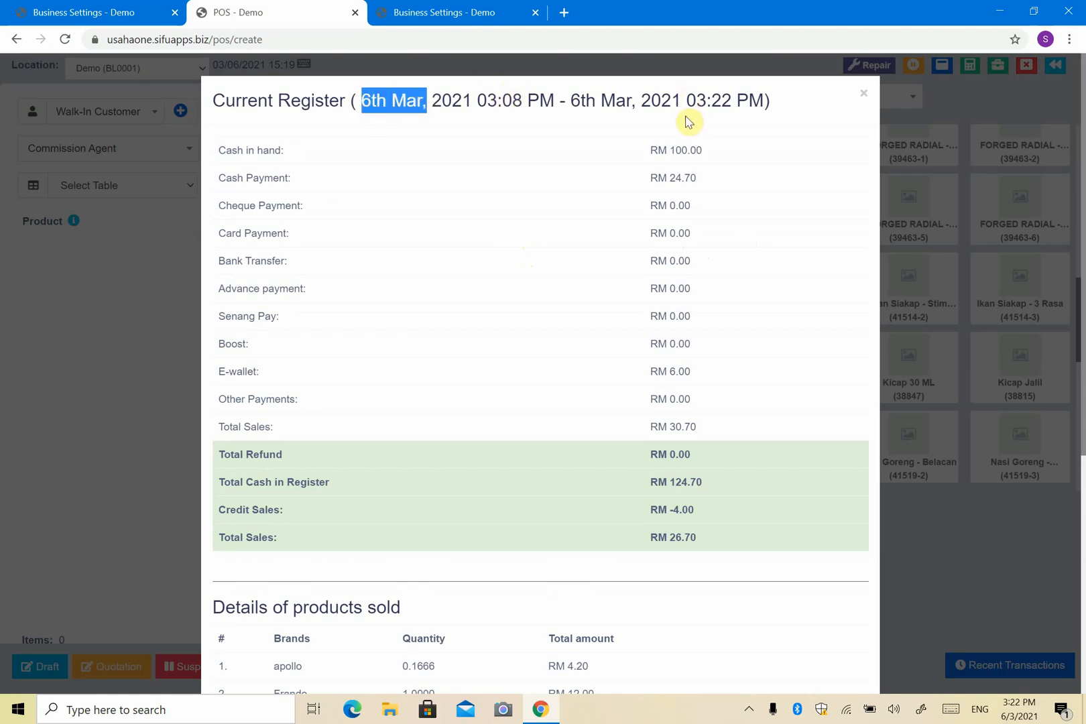
scroll(689, 135, "down", 2)
scroll(208, 150, "up", 2)
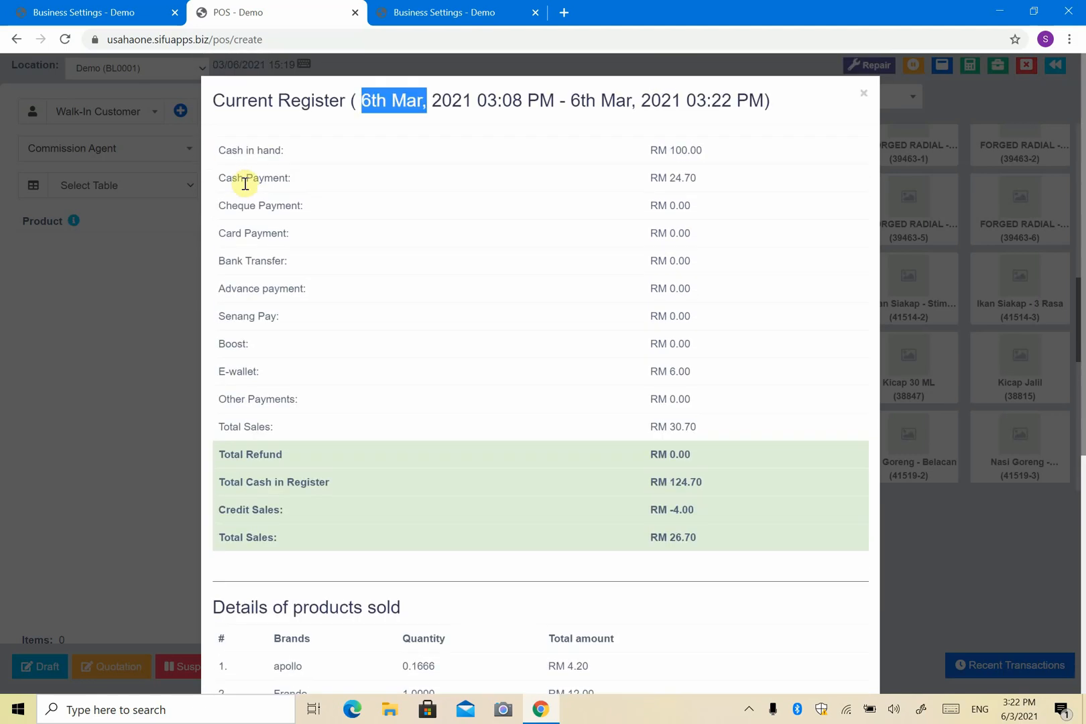
left_click(295, 150)
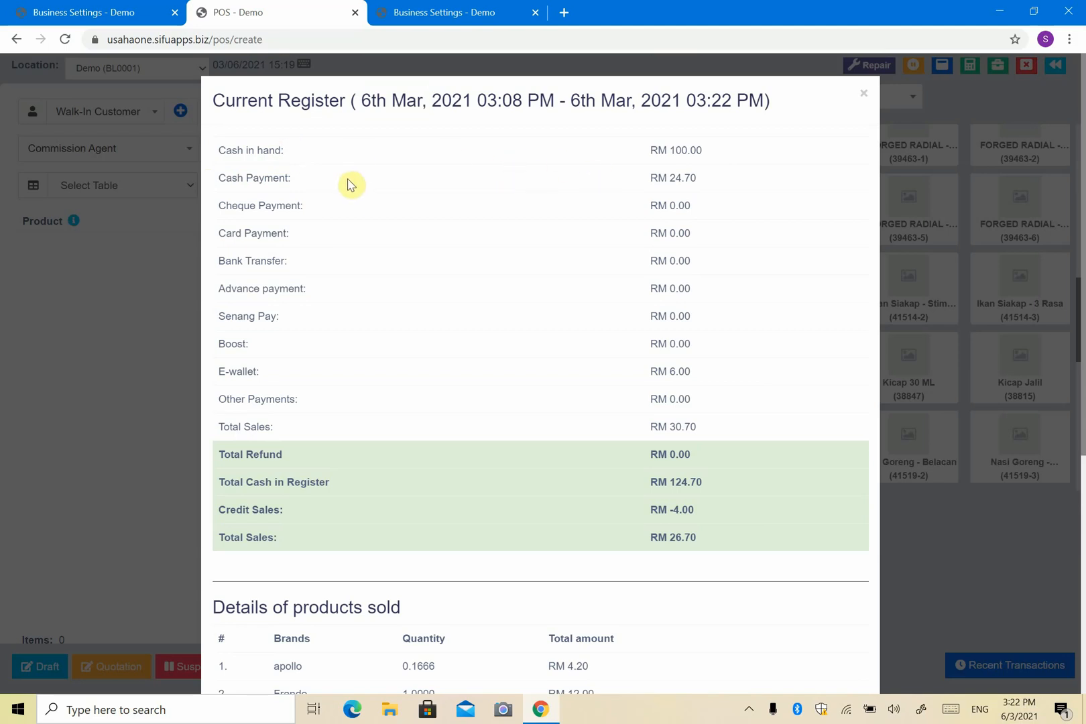
left_click_drag(668, 178, 729, 194)
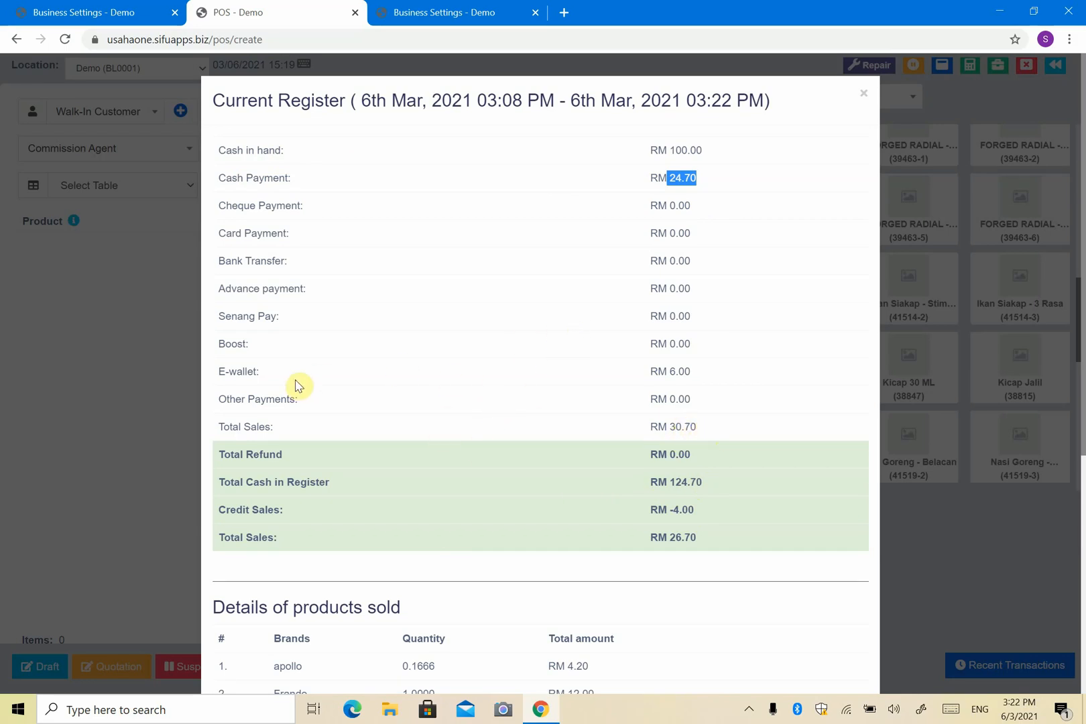
left_click_drag(667, 373, 703, 381)
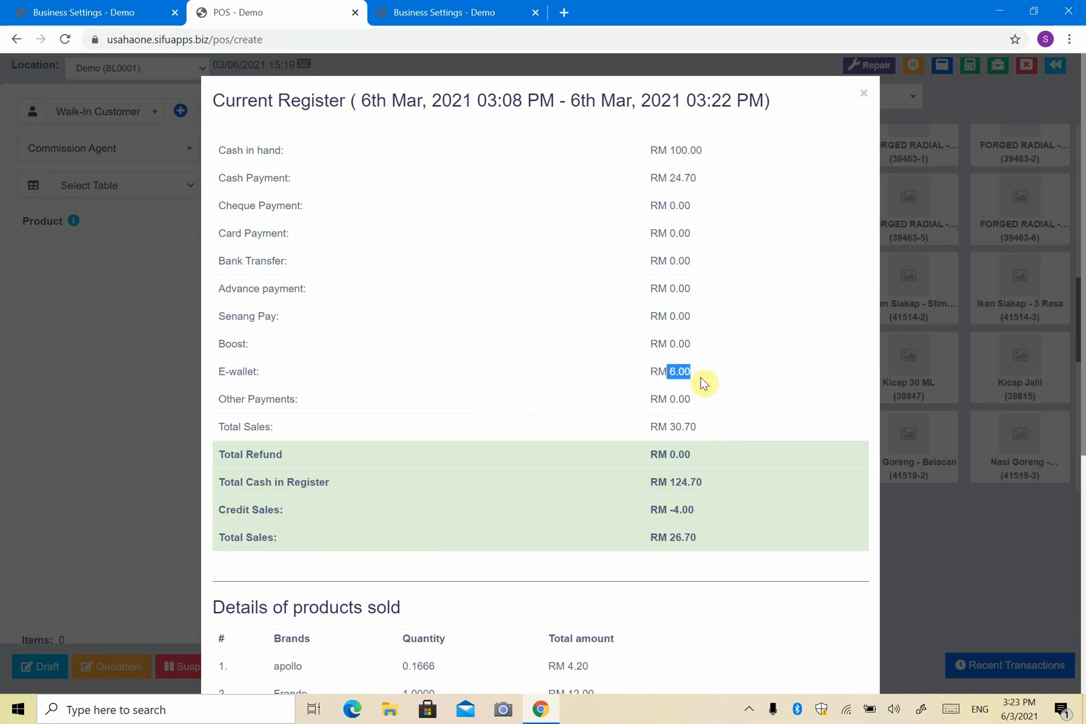
left_click(855, 101)
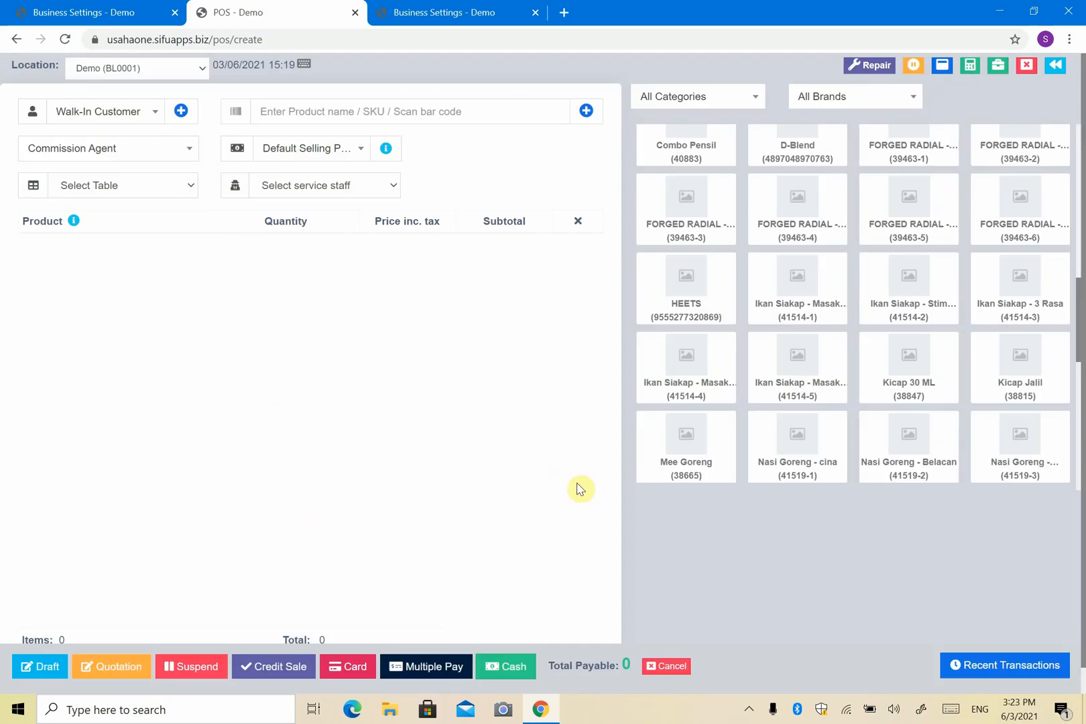
- Delete the RM 4.00 suspended sale that has no table assigned
left_click(915, 69)
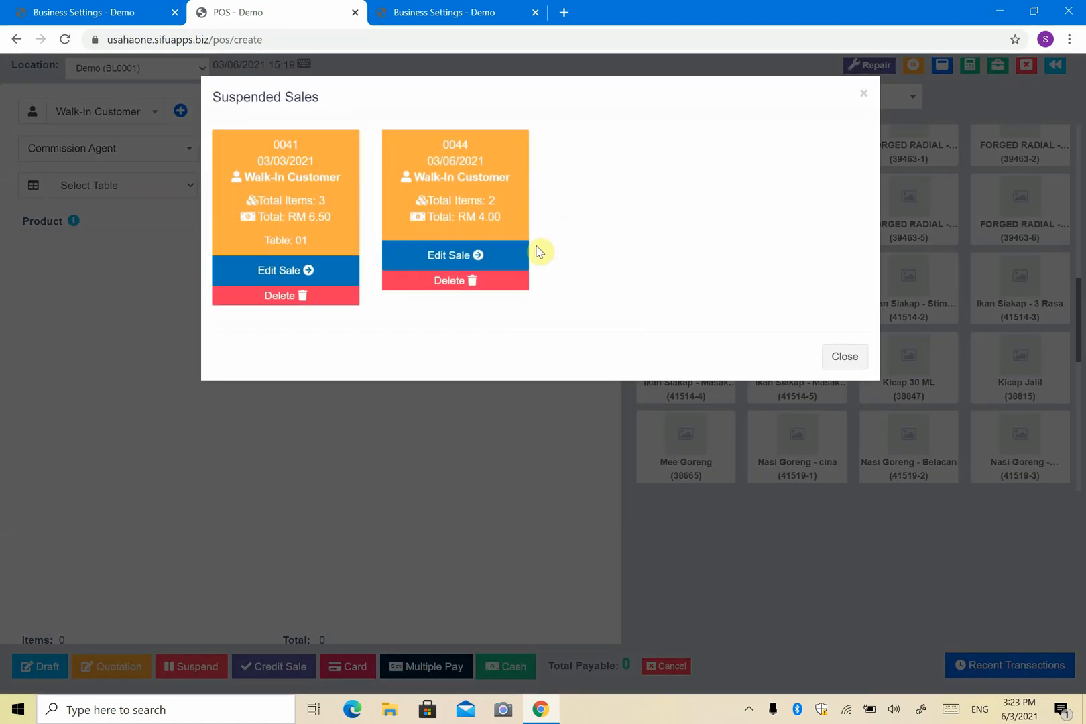
left_click(453, 285)
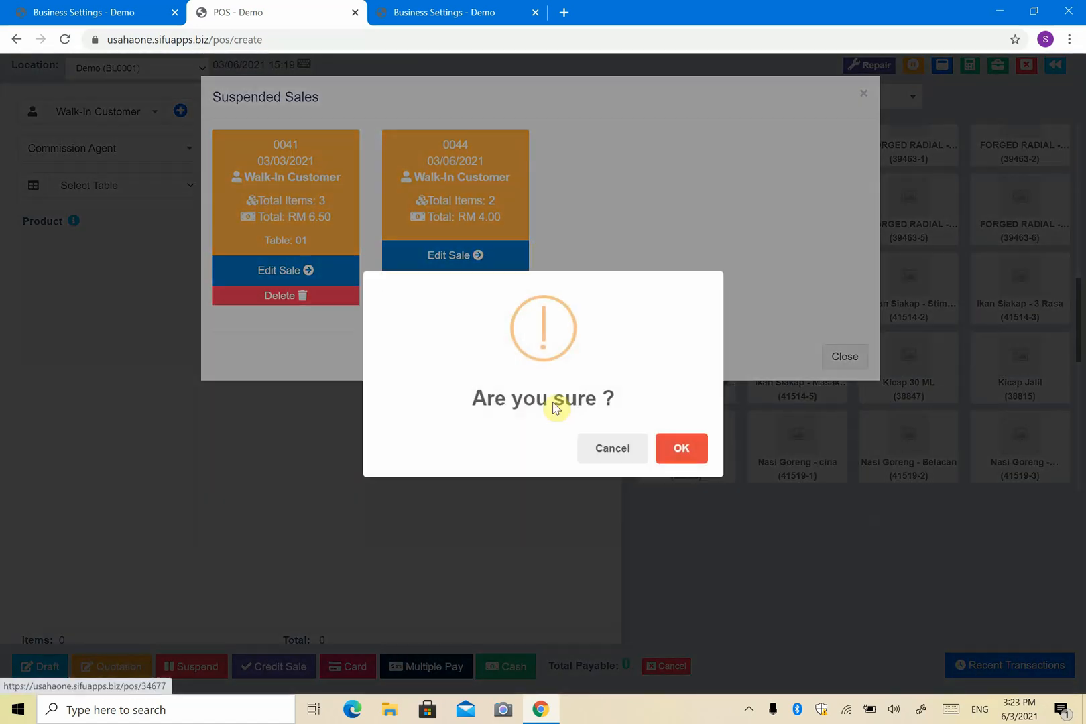
left_click(674, 461)
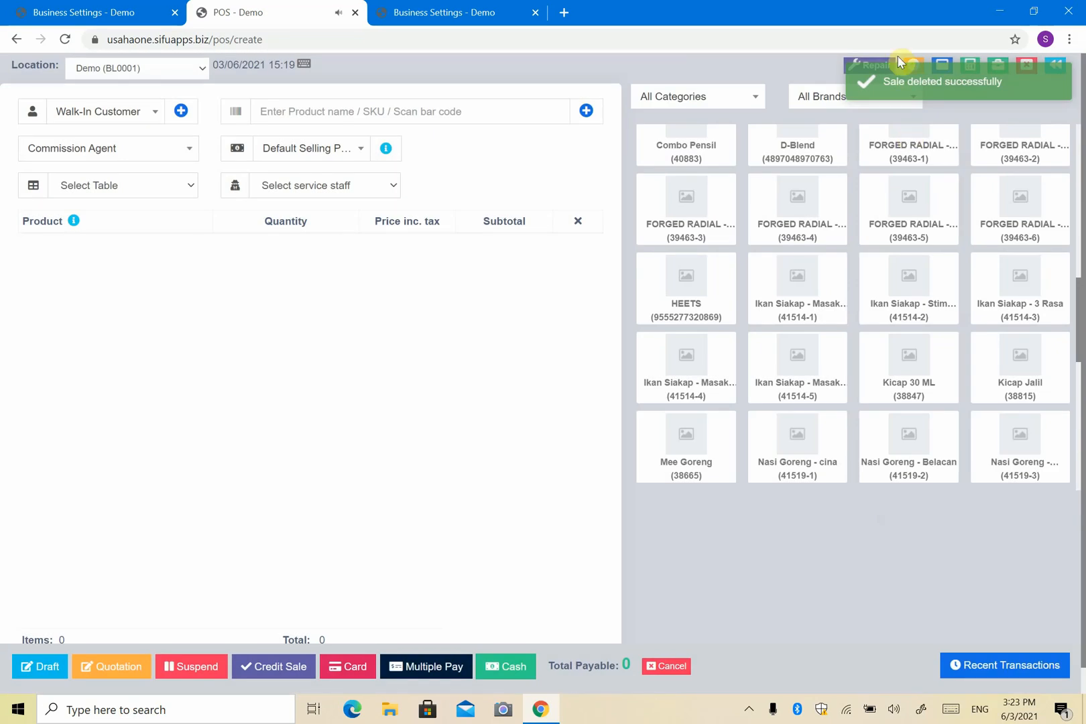
- Delete the RM 6.50 suspended sale for table 01
left_click(914, 65)
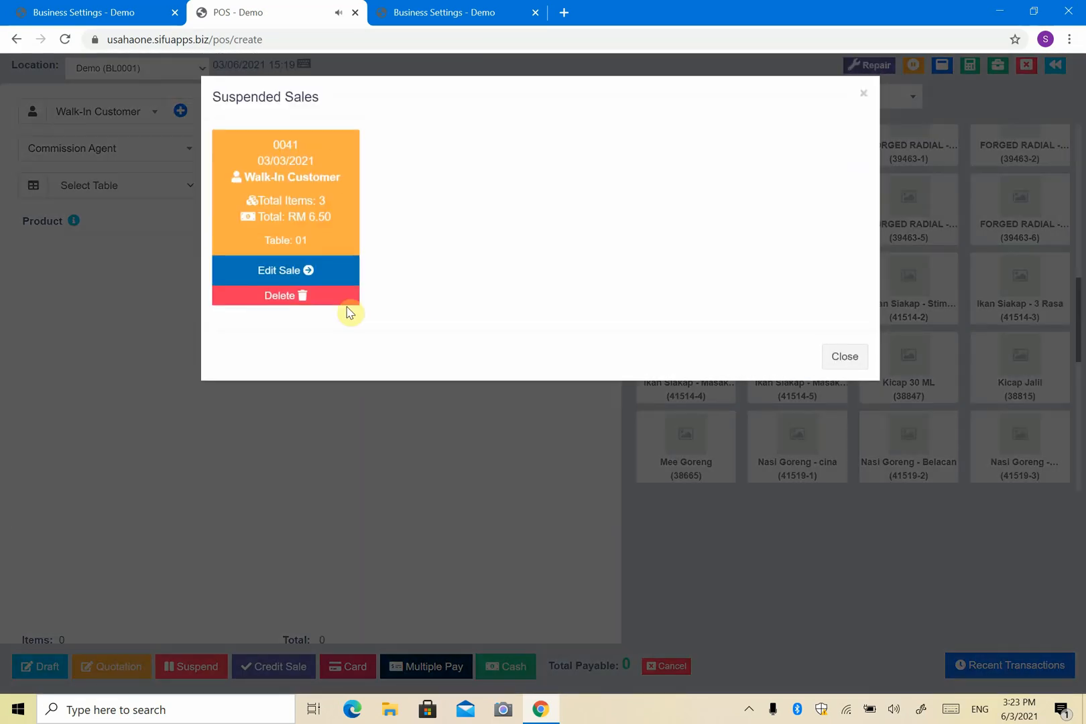
left_click(299, 296)
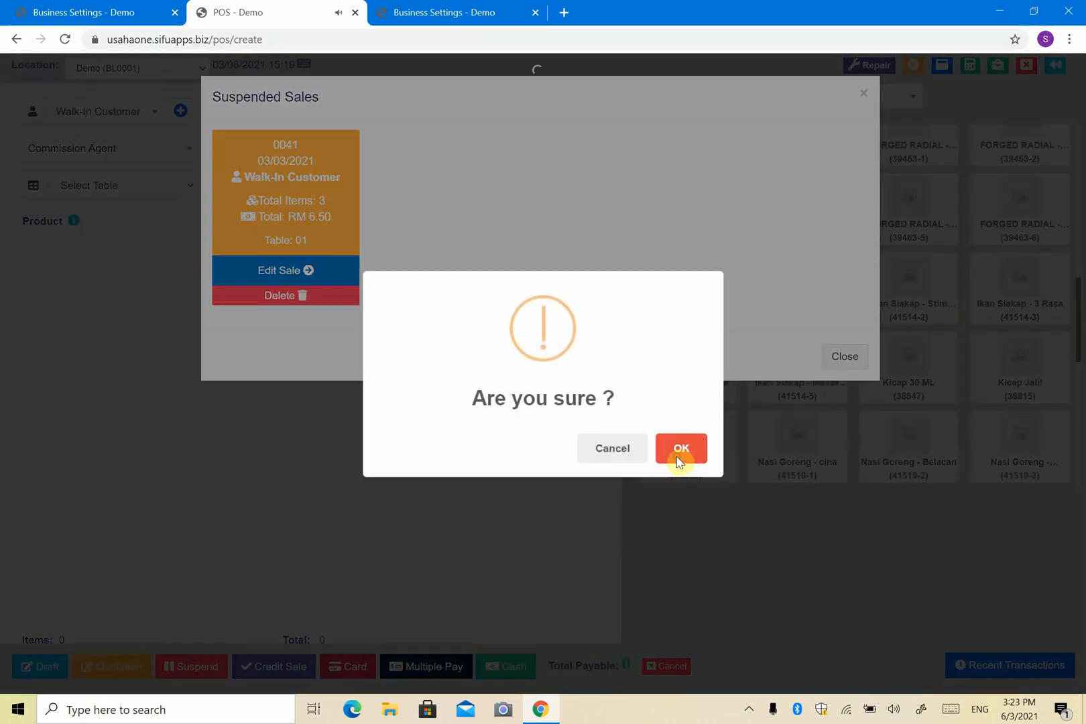
left_click(684, 448)
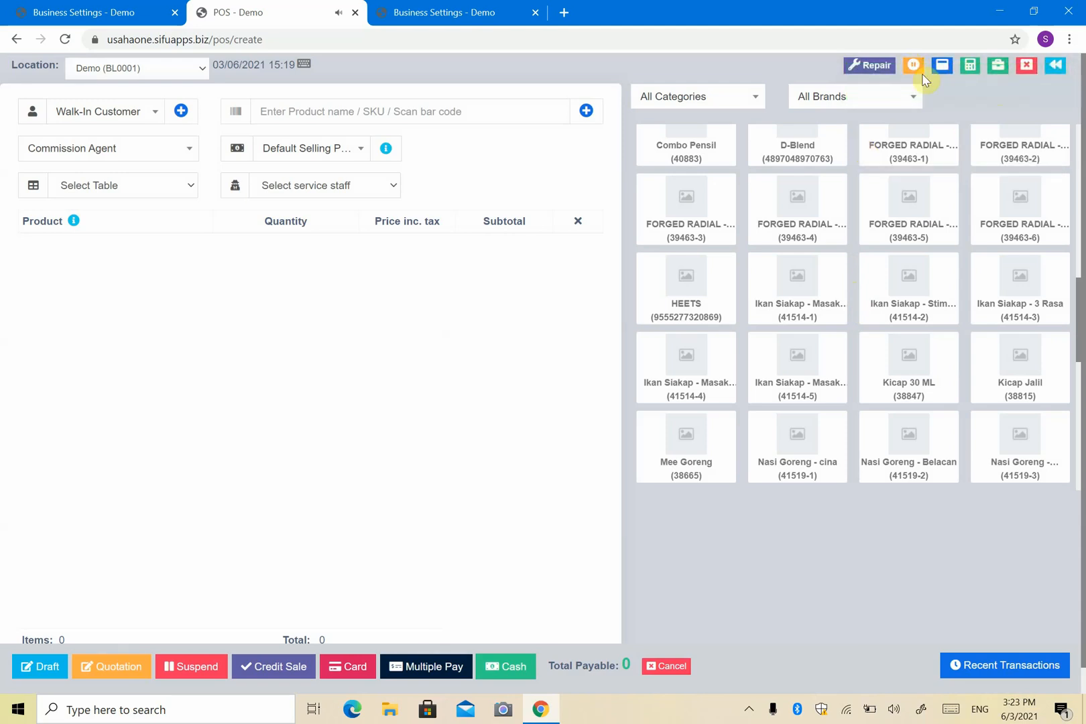
- Close the current cash register, keeping the prefilled cash, card slip and cheque totals and leaving the closing note blank
left_click(1029, 69)
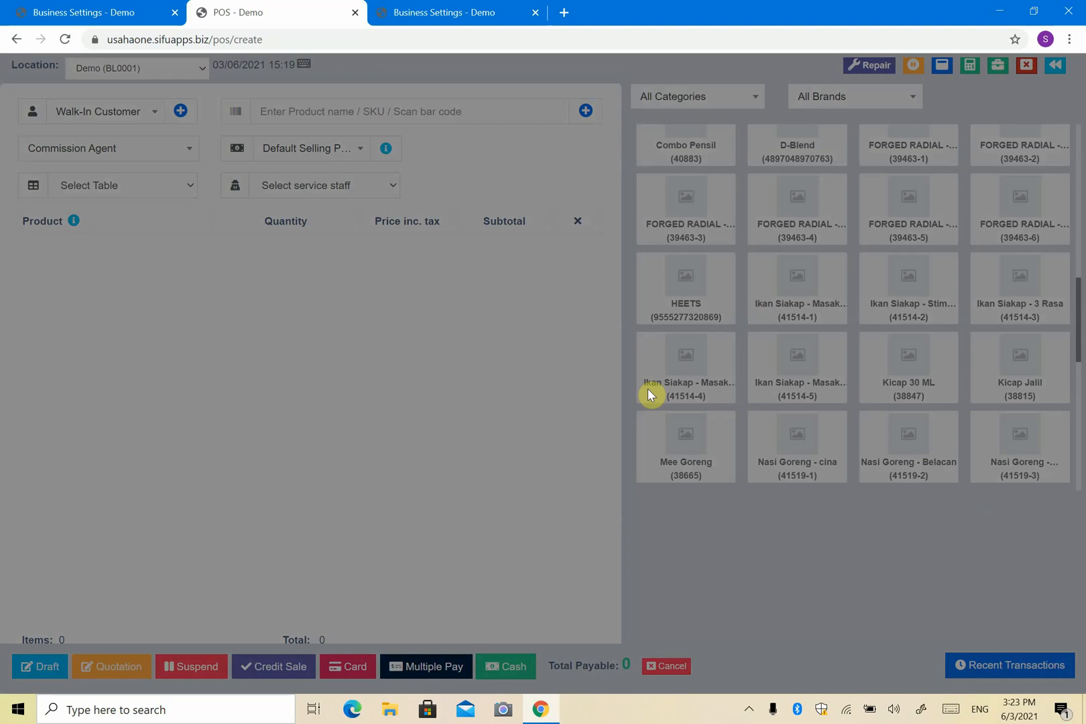
scroll(638, 431, "down", 5)
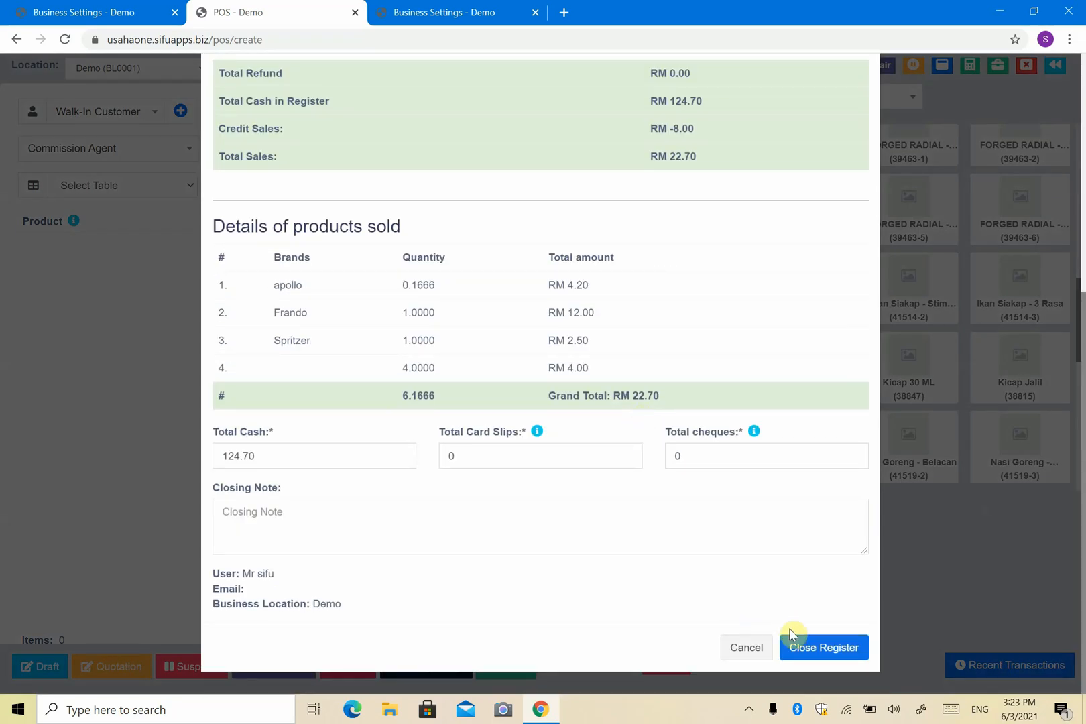
left_click(814, 647)
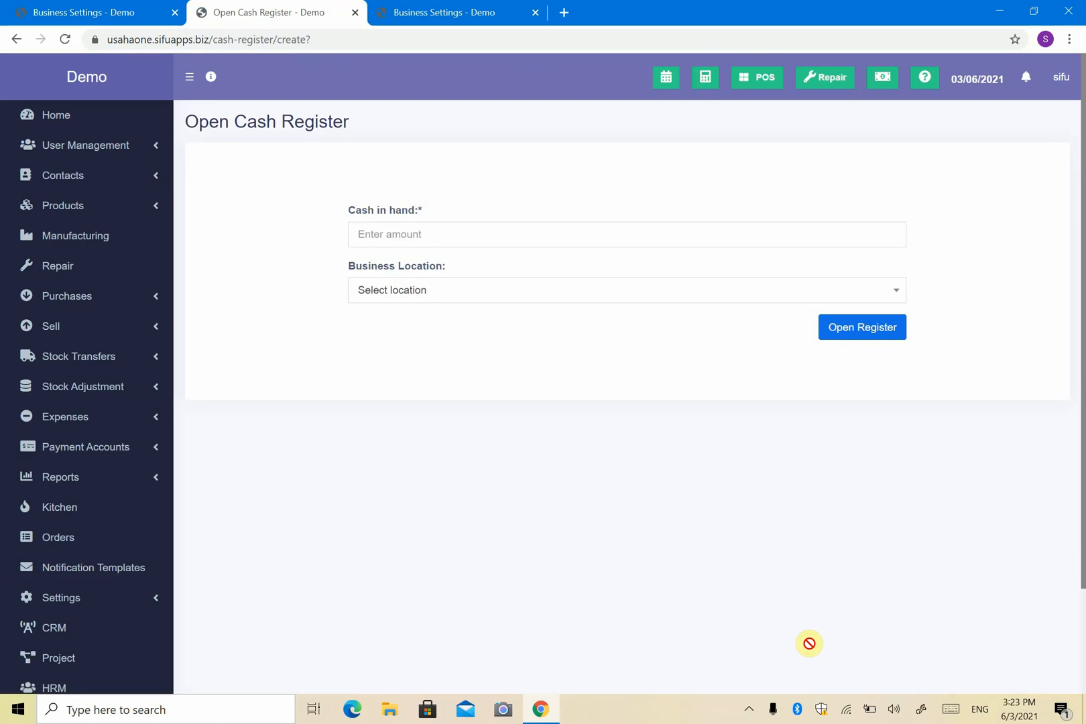
- Open the Register Report and check the most recent register session's open and close times, location, user and total cash
scroll(193, 490, "down", 3)
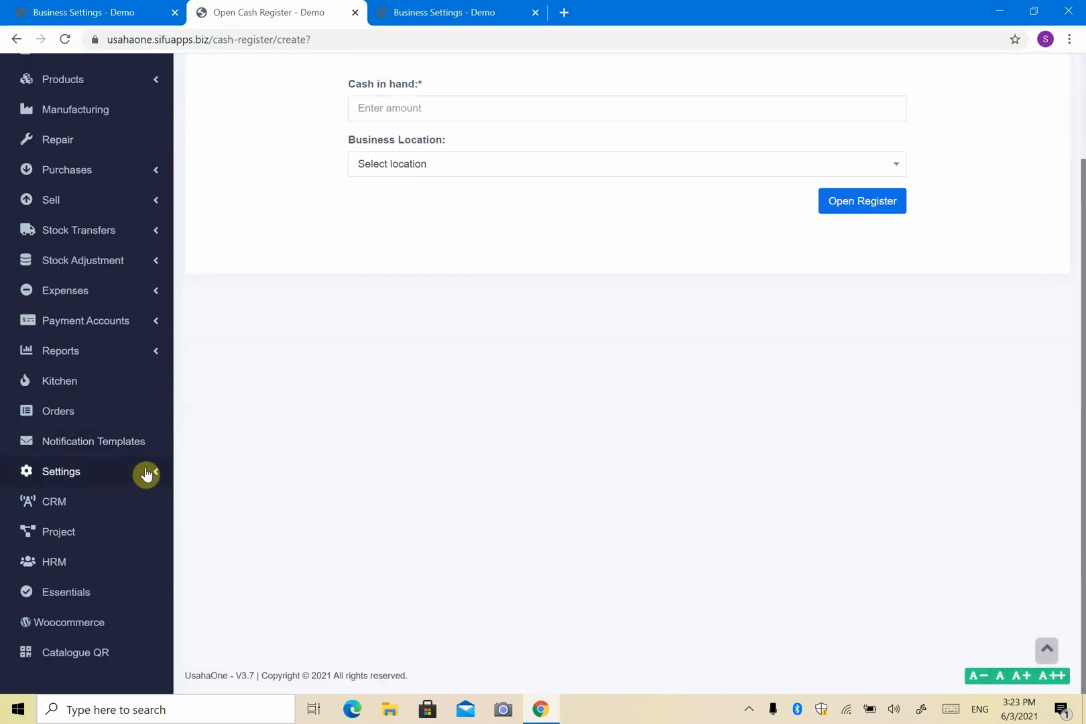
left_click(97, 356)
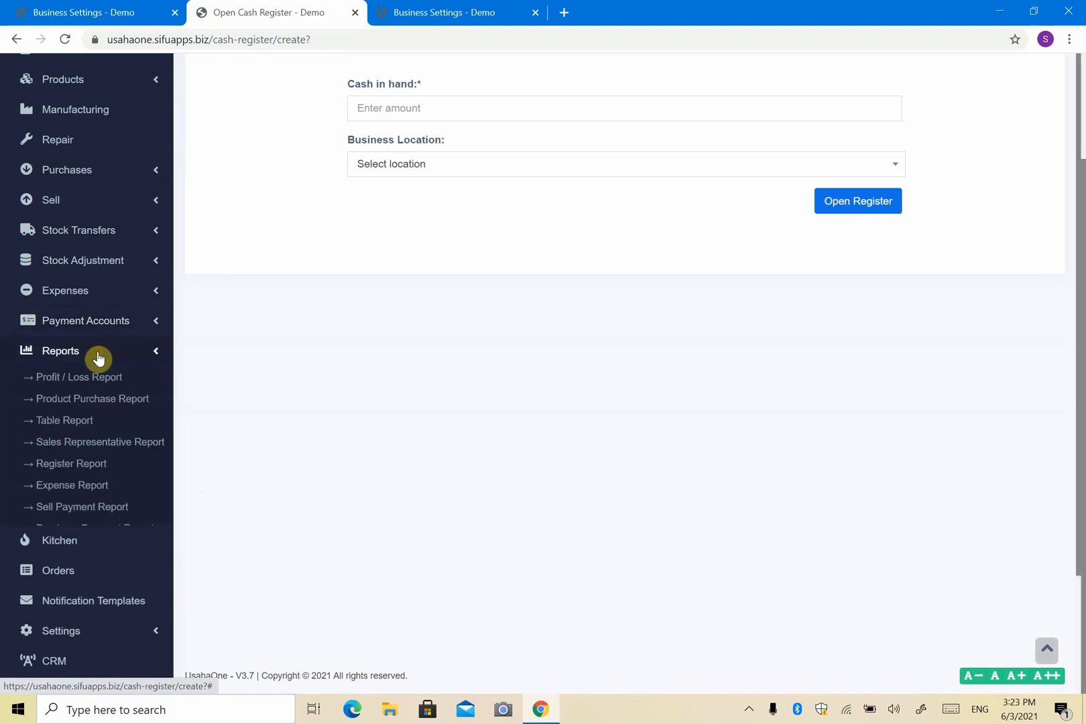
left_click(79, 467)
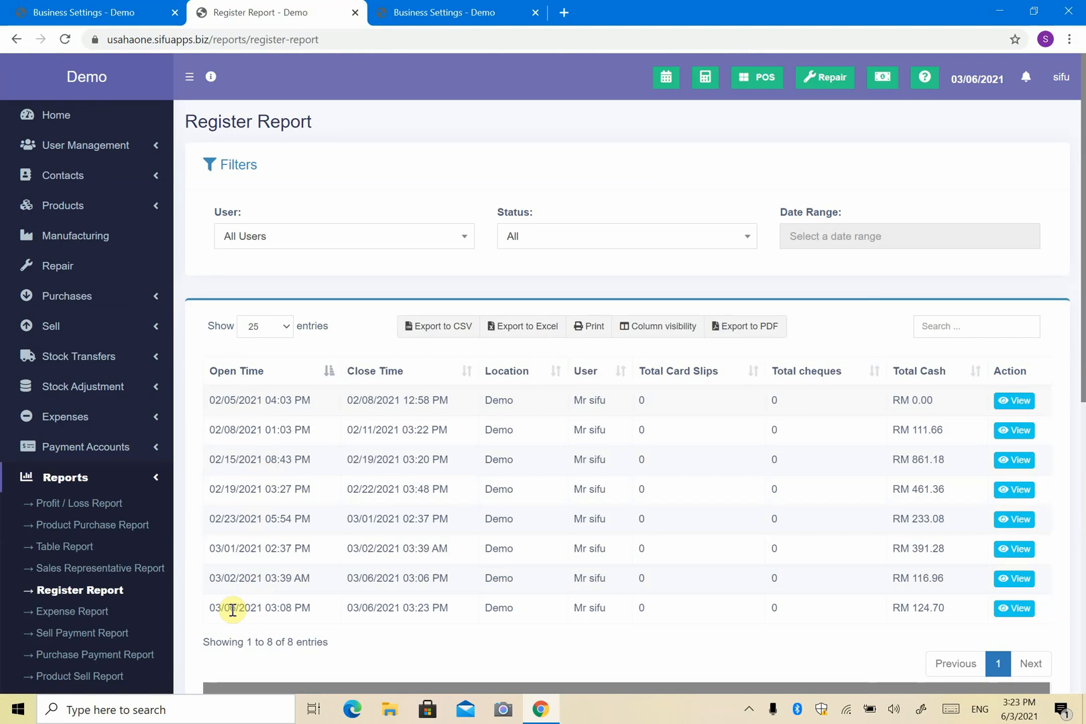
left_click_drag(216, 608, 403, 610)
left_click_drag(482, 609, 509, 616)
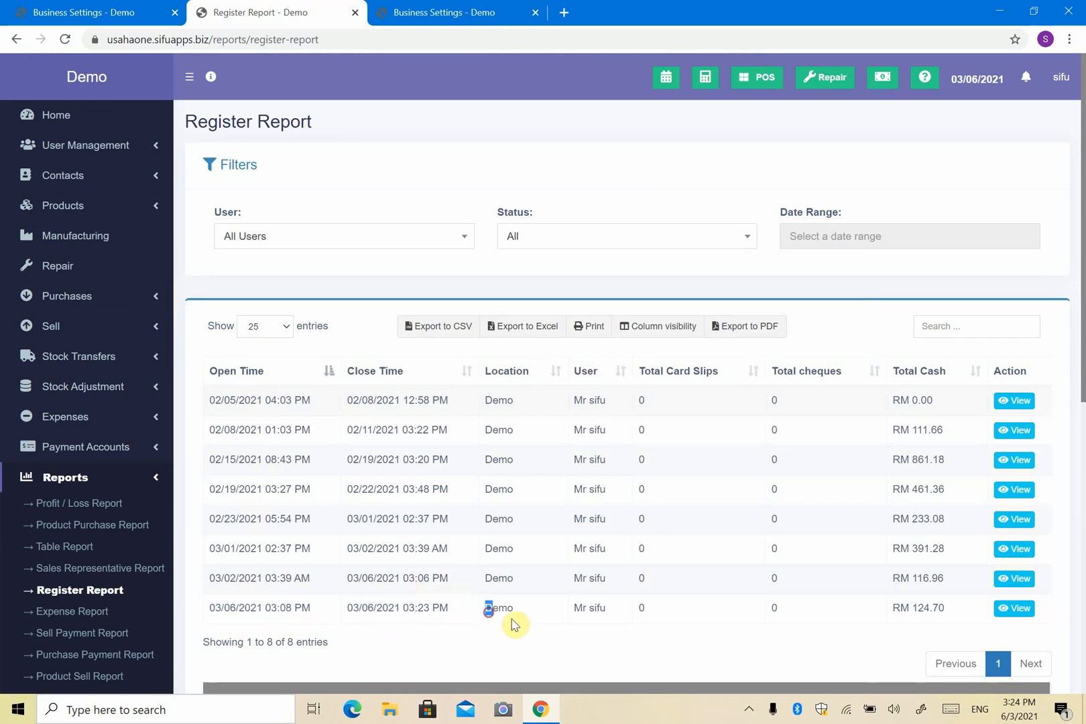
left_click_drag(573, 609, 602, 608)
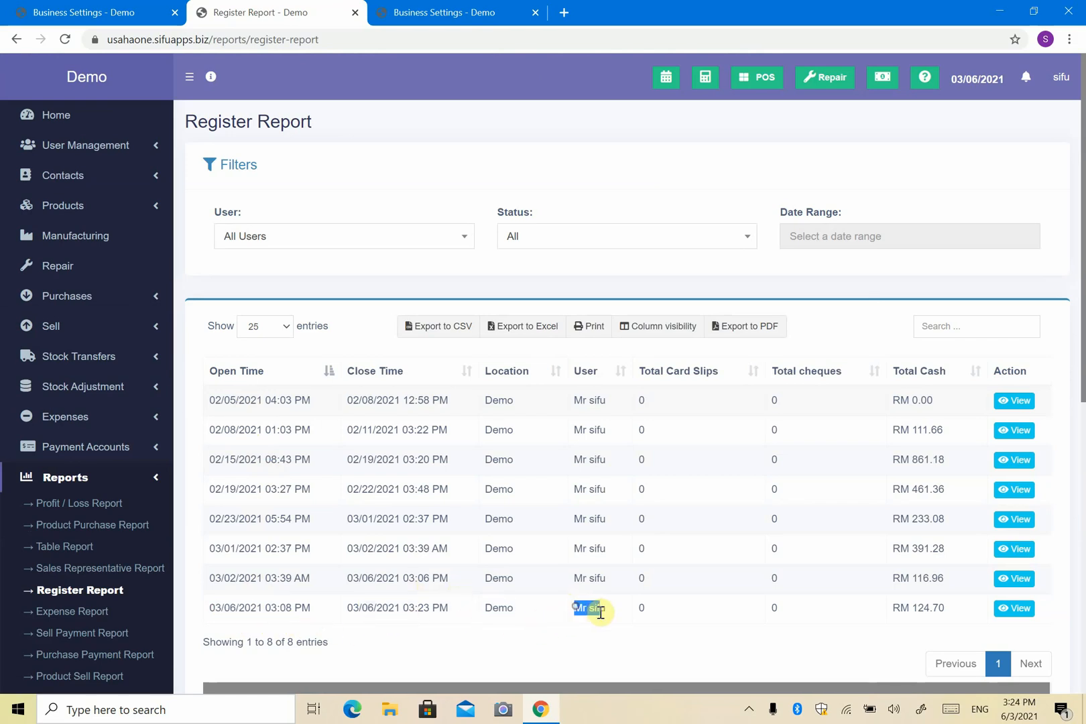
left_click_drag(892, 608, 958, 618)
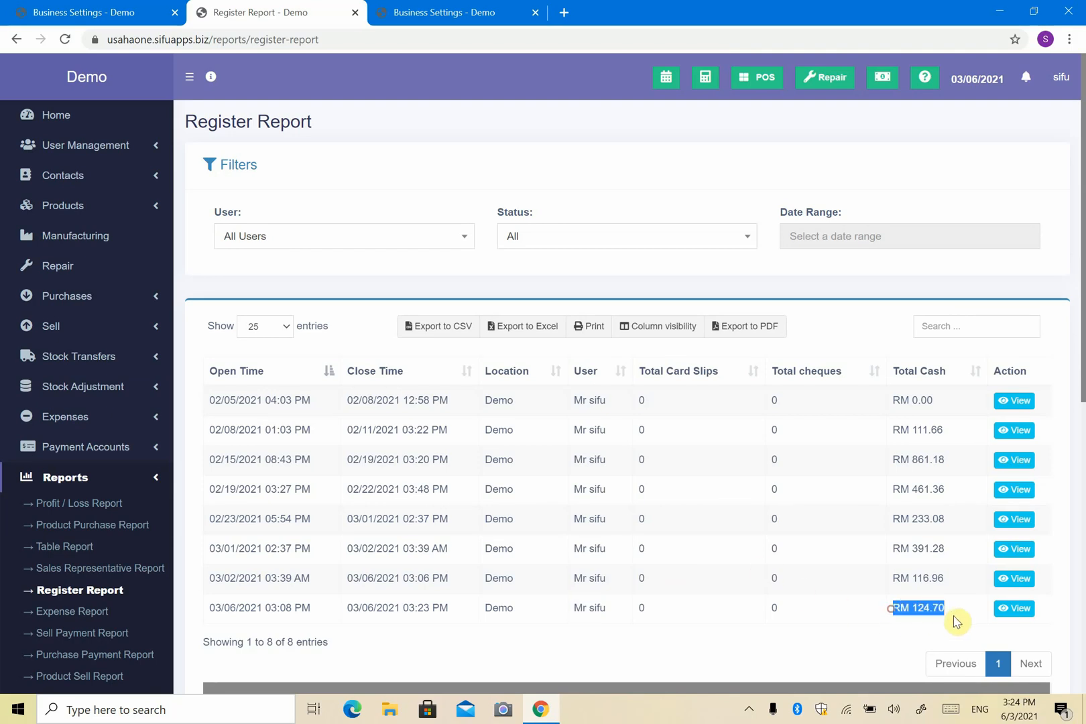
- View the register details of the session opened 03/06/2021 03:08 PM, preview the printout, cancel printing and close the details
left_click(1018, 610)
scroll(783, 444, "down", 1)
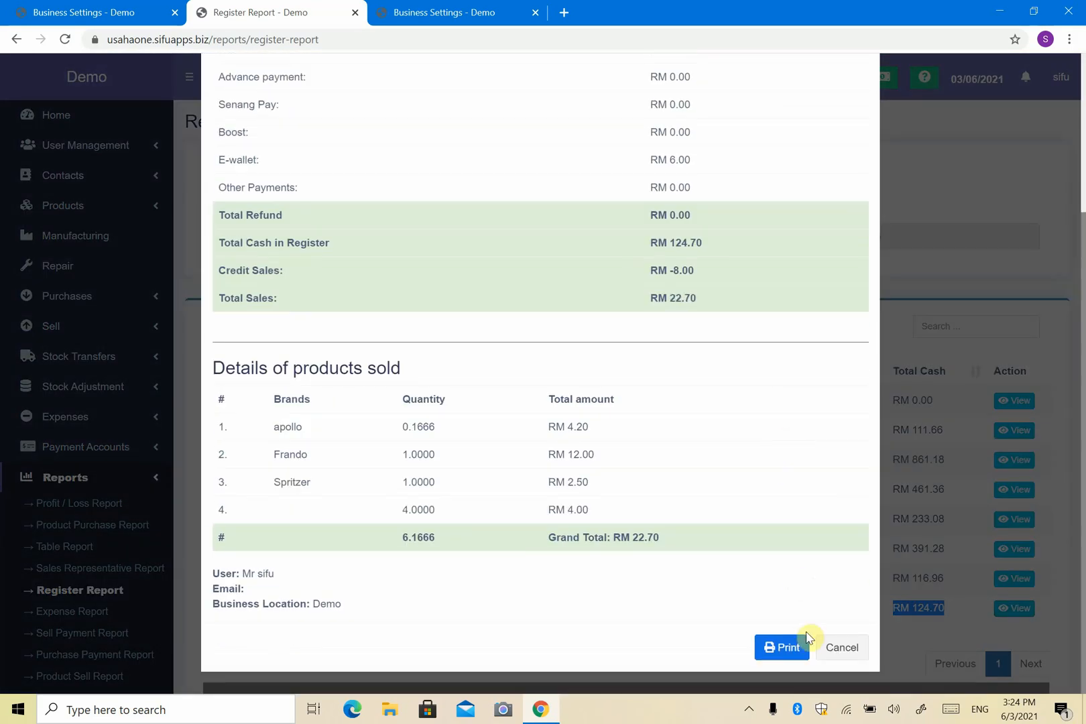
left_click(794, 649)
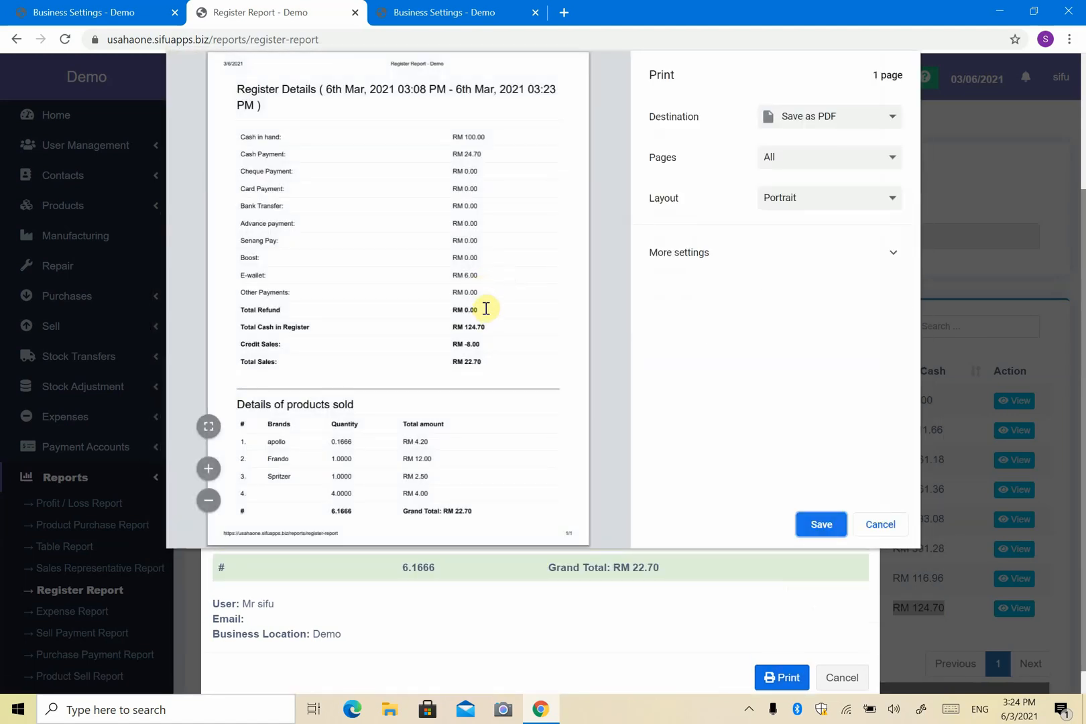
left_click(877, 525)
left_click(841, 677)
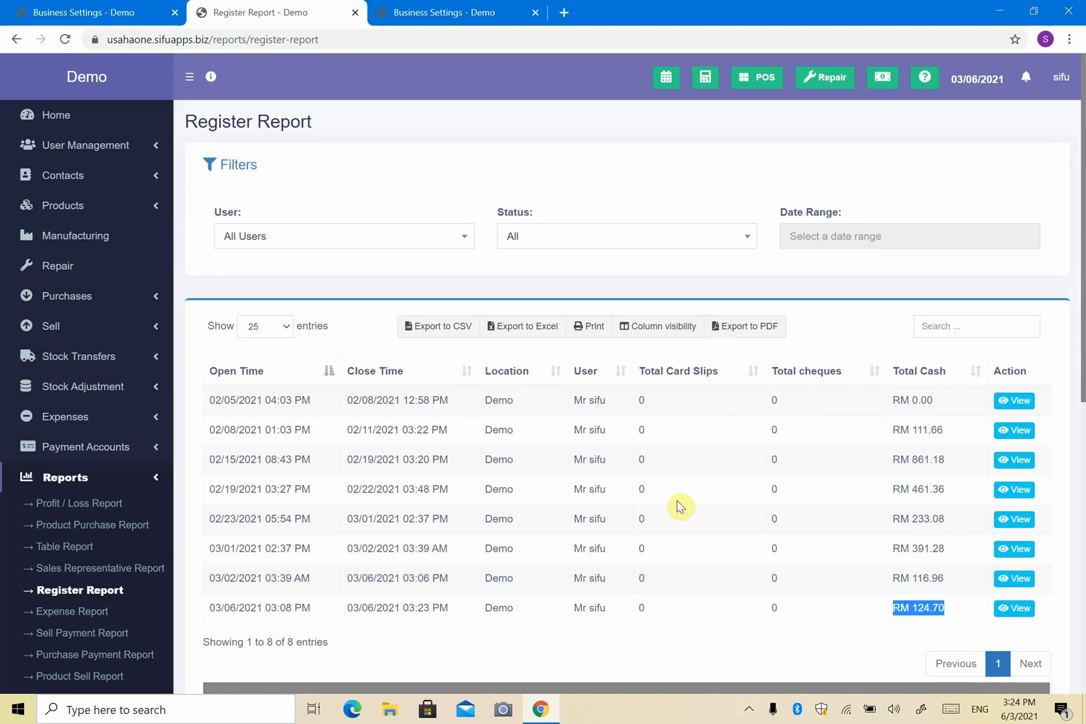
left_click(745, 709)
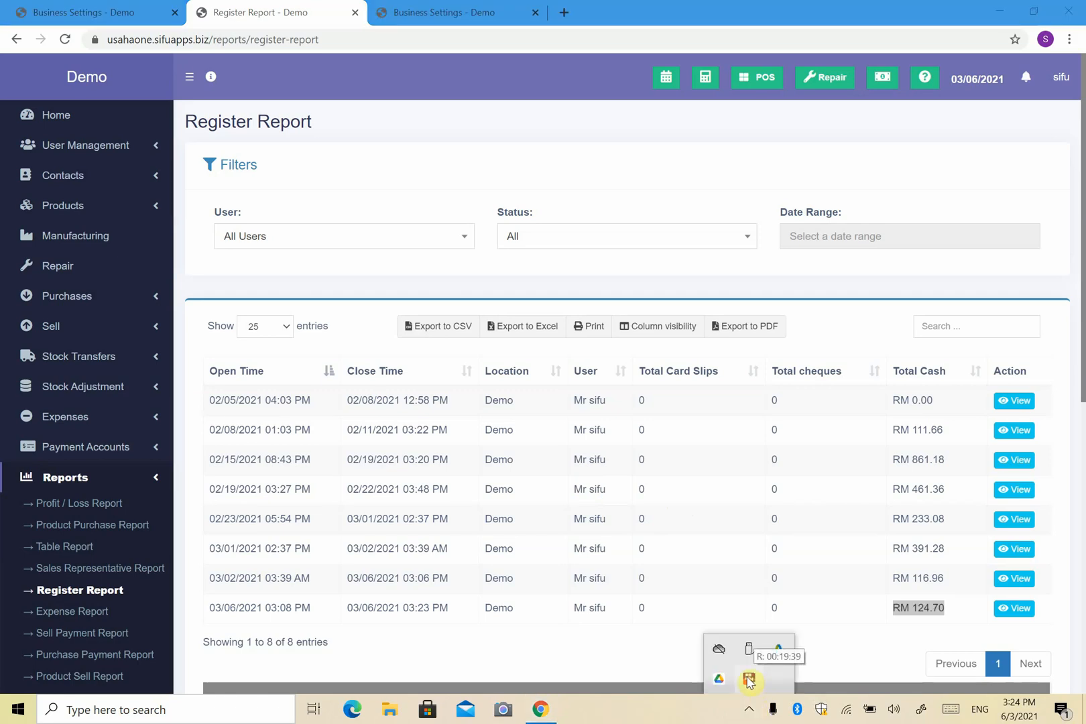
left_click(749, 680)
right_click(749, 680)
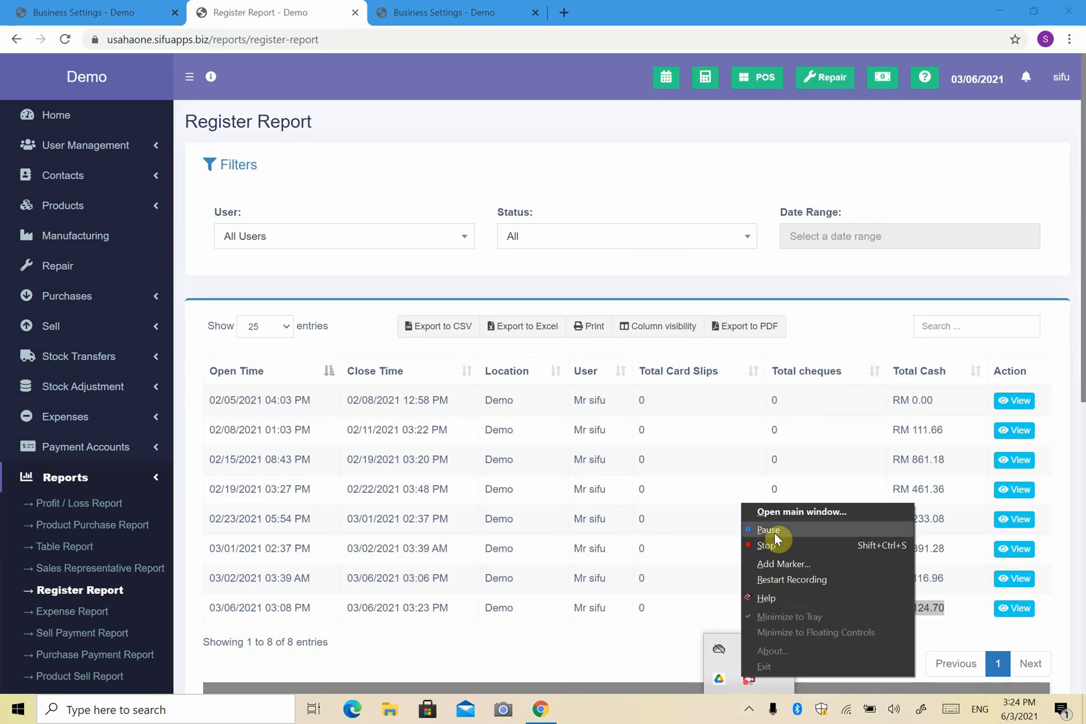